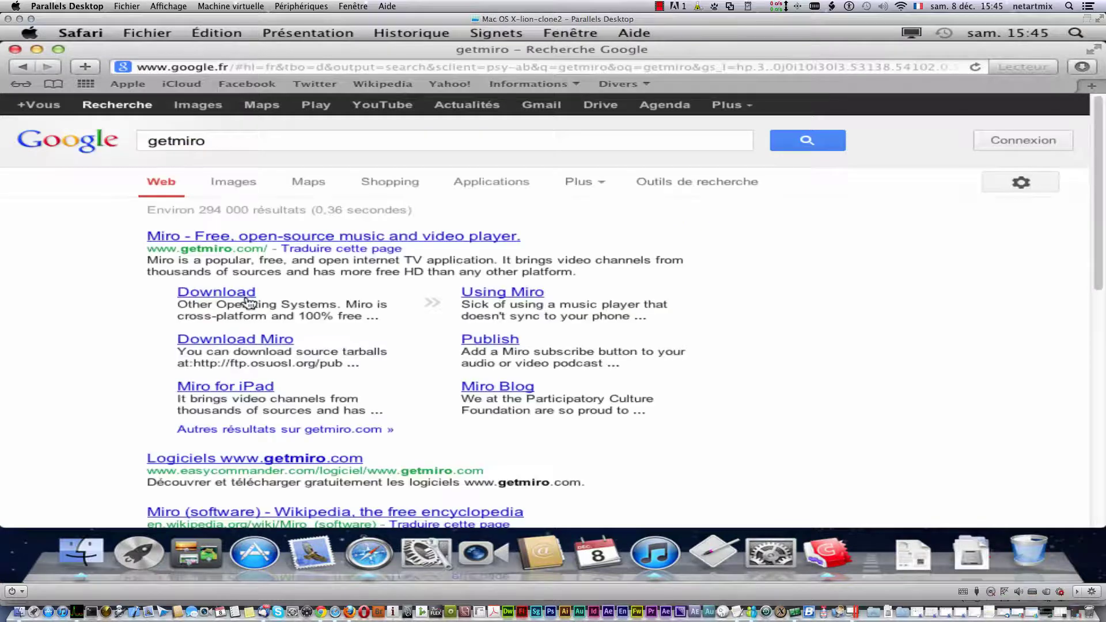
Open the Miro website from the search results for getmiro.
left_click(272, 240)
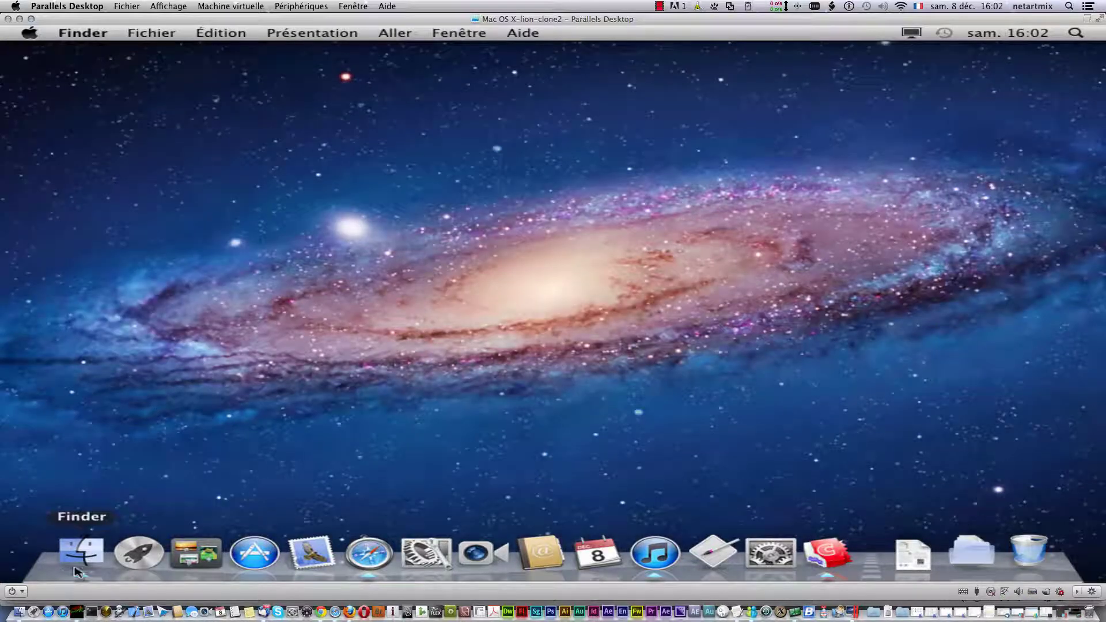
Open the Miro.dmg disk image from the Téléchargements folder in Finder and close the folder window.
left_click(80, 554)
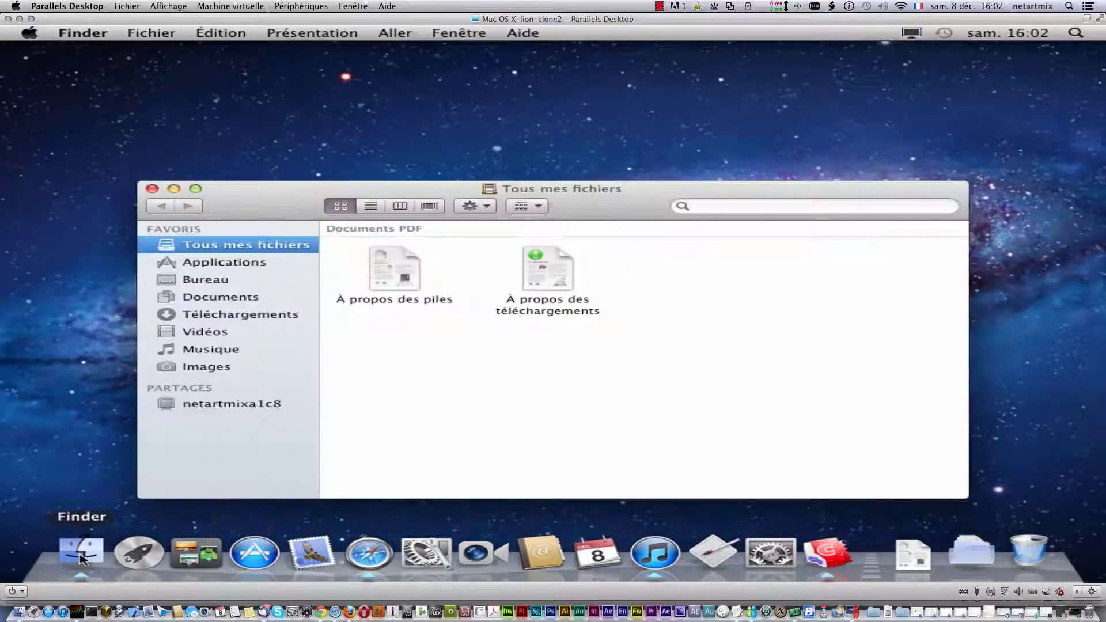
left_click(223, 317)
left_click_drag(139, 184, 78, 112)
left_click(569, 190)
right_click(569, 190)
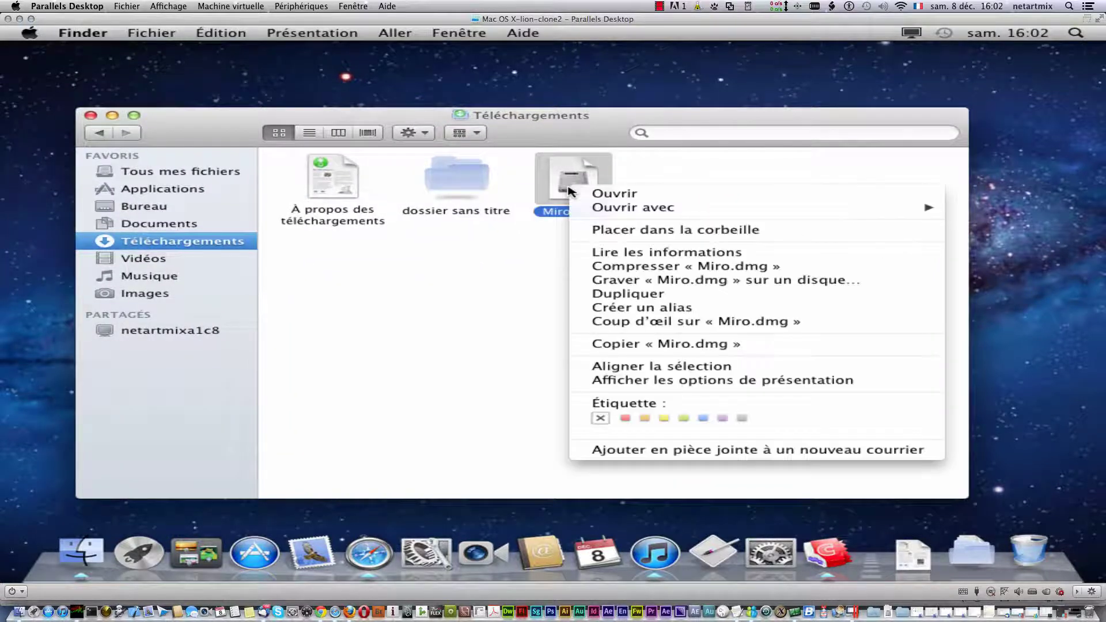
left_click(594, 193)
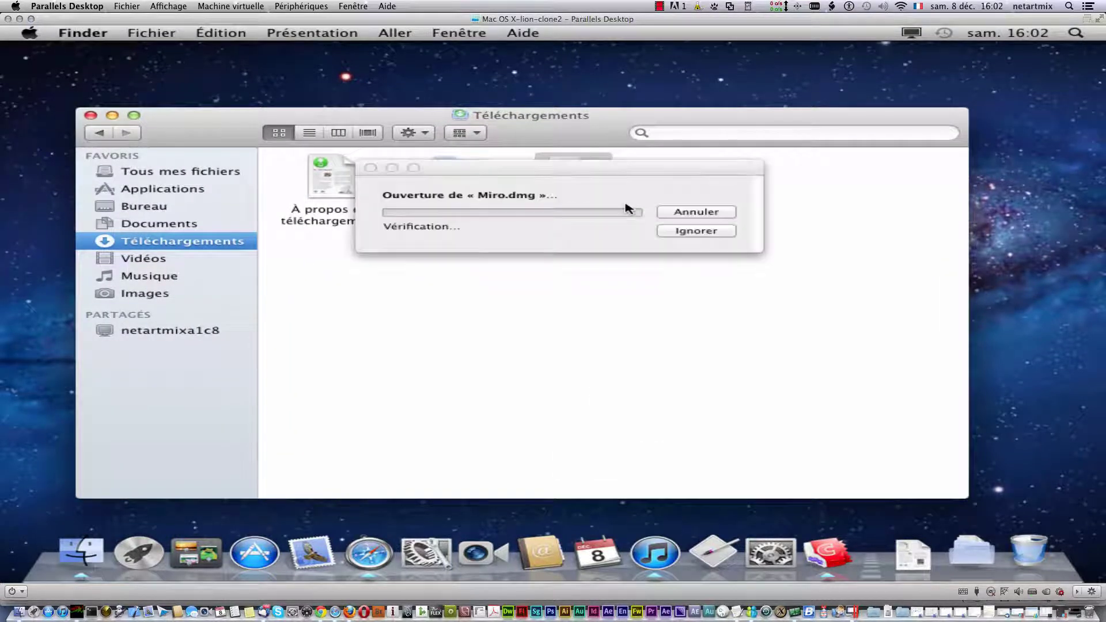
left_click(90, 115)
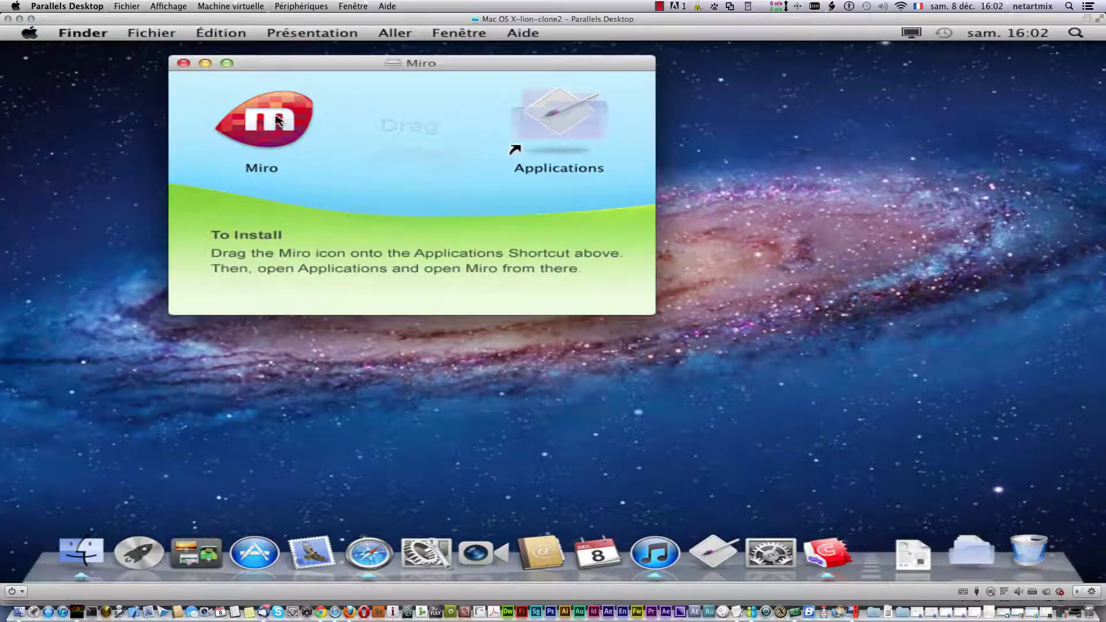
Install Miro by copying it into the Applications folder, and launch it from there.
left_click_drag(276, 120, 585, 176)
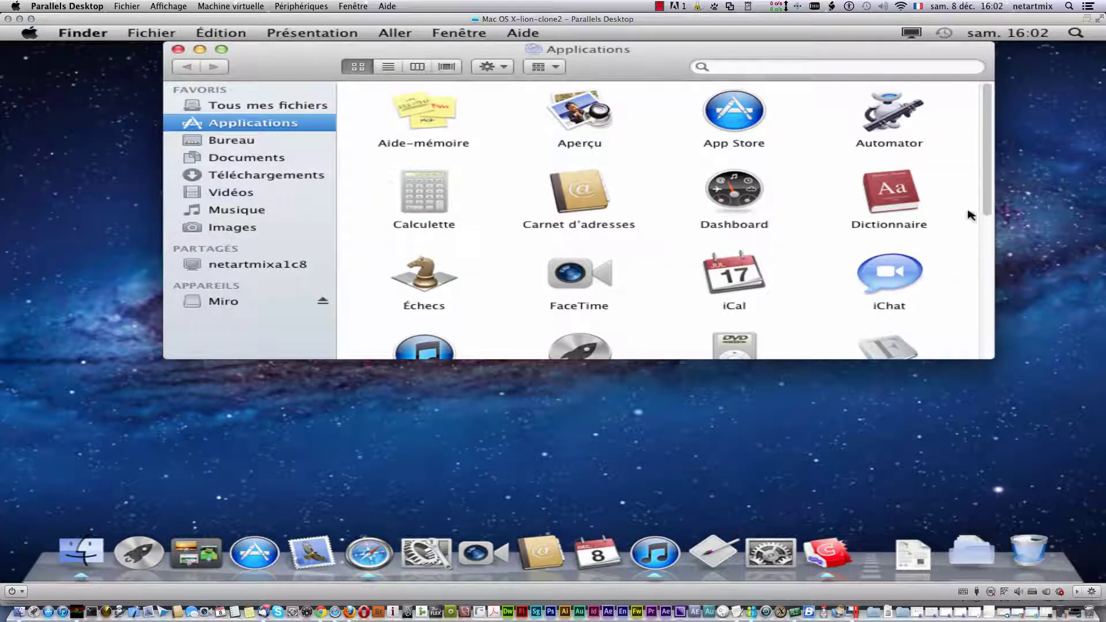
scroll(976, 202, "down", 5)
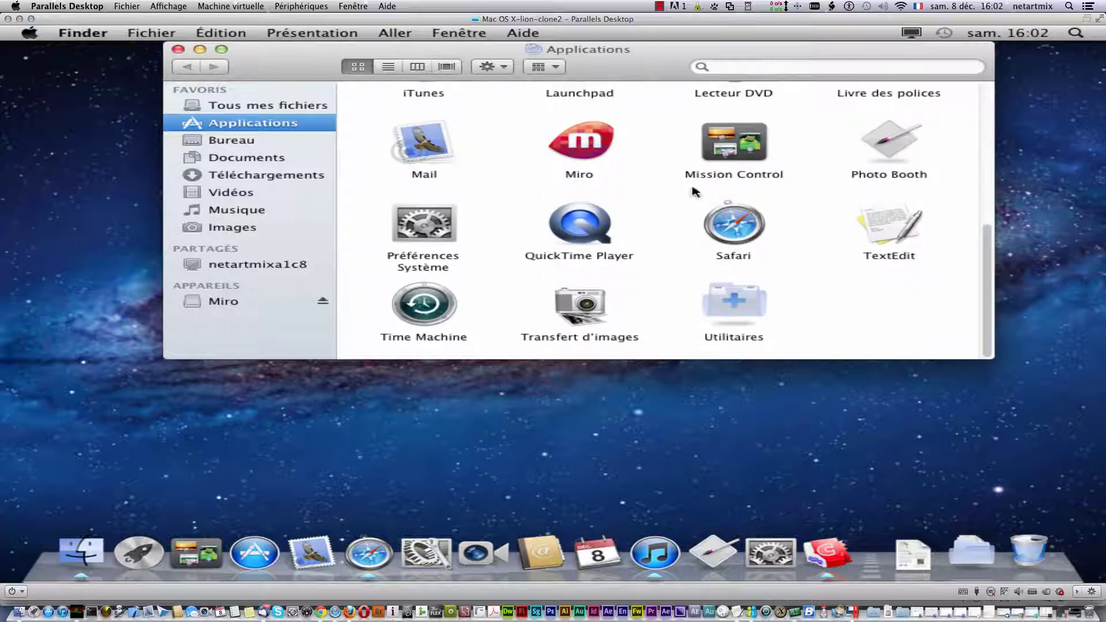
double_click(570, 150)
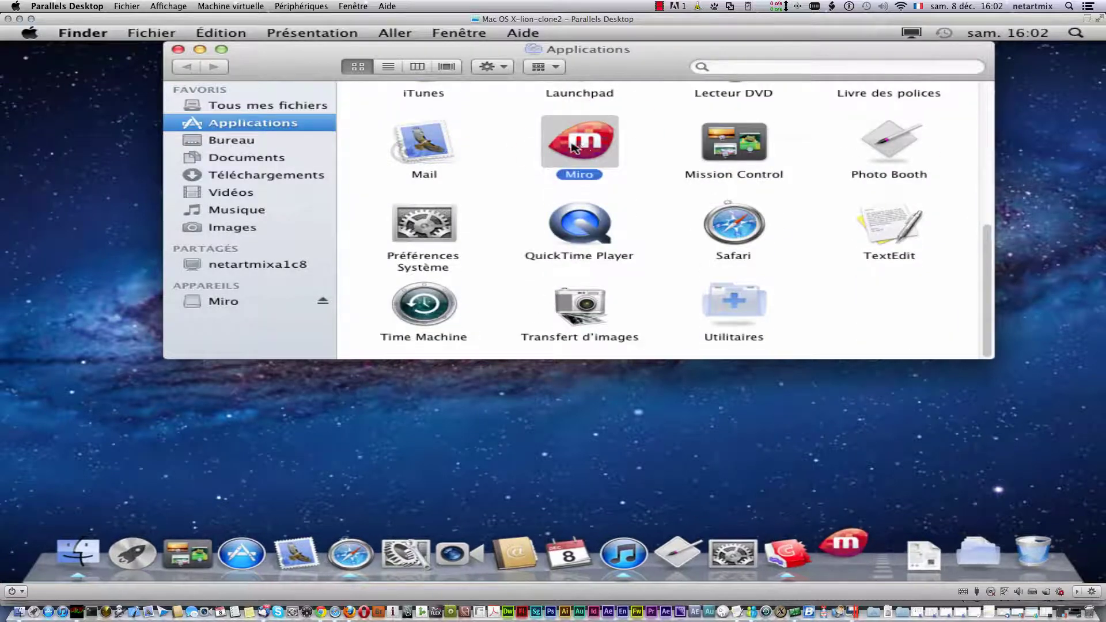
Close the Applications and Miro disk image windows, and allow the downloaded Miro application to open.
left_click(179, 49)
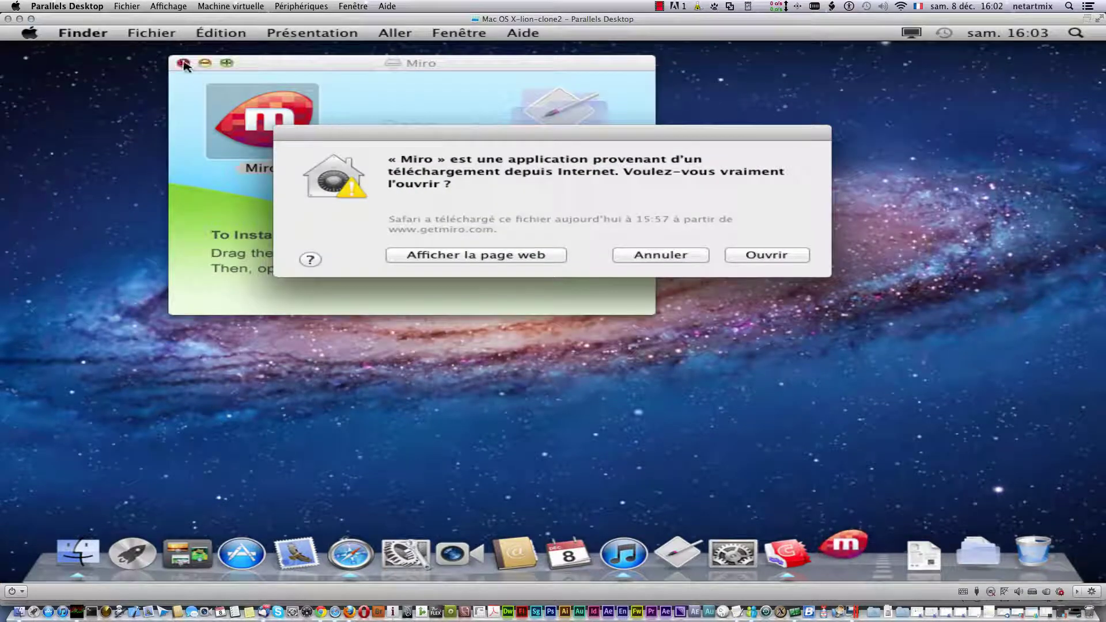
left_click(184, 62)
left_click(756, 258)
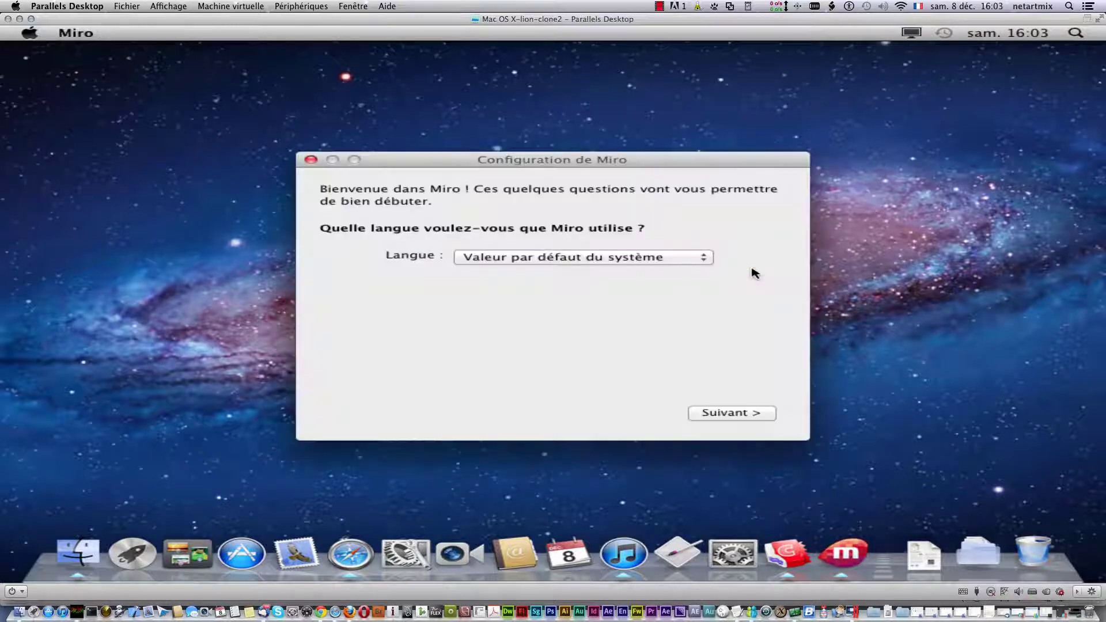
In Miro's configuration, keep the system default language and leave running at startup set to Non.
left_click(610, 260)
left_click(609, 259)
left_click(610, 259)
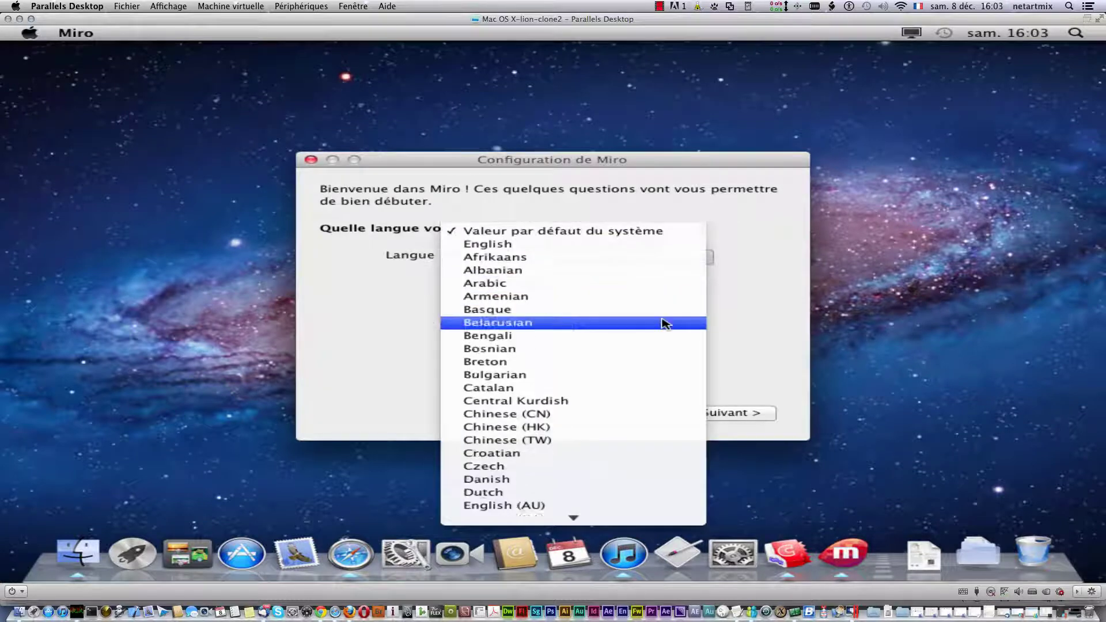
scroll(662, 322, "down", 8)
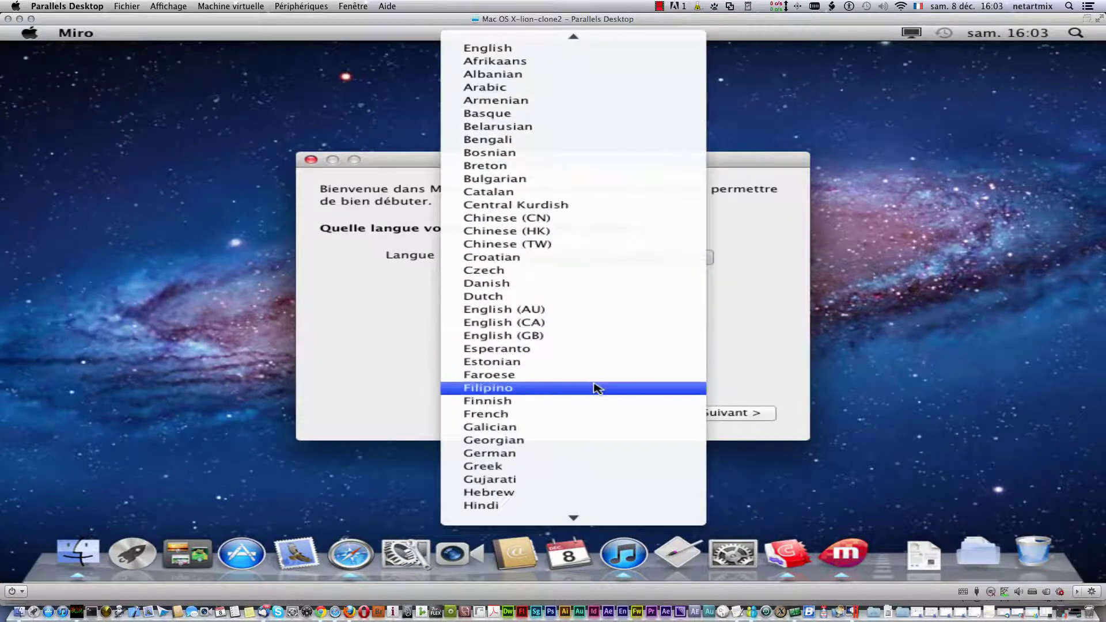
left_click(588, 413)
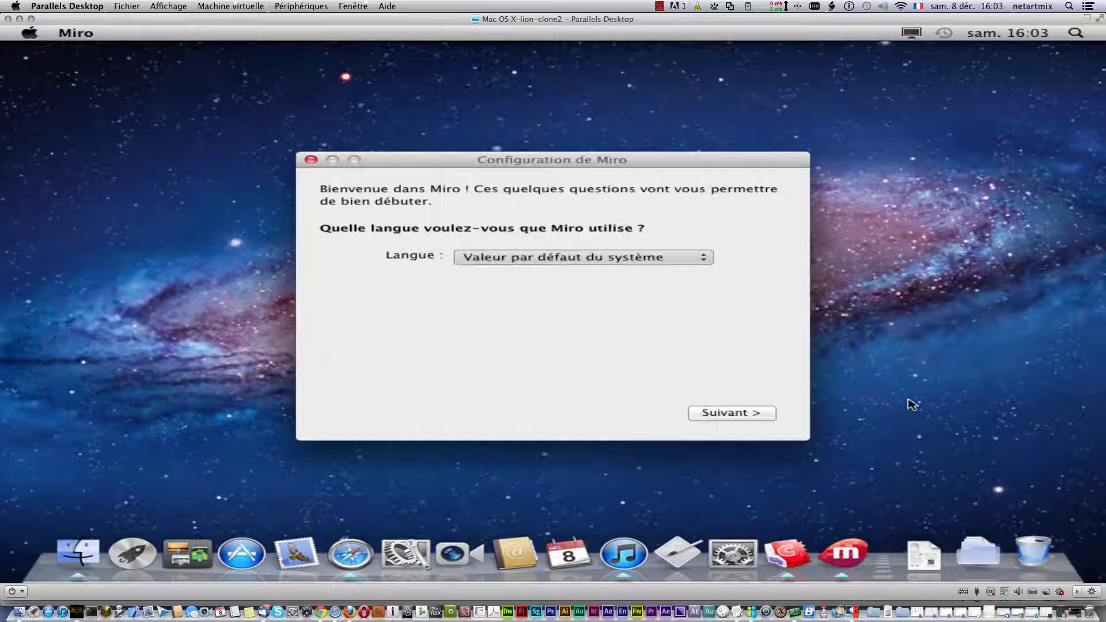
left_click(755, 415)
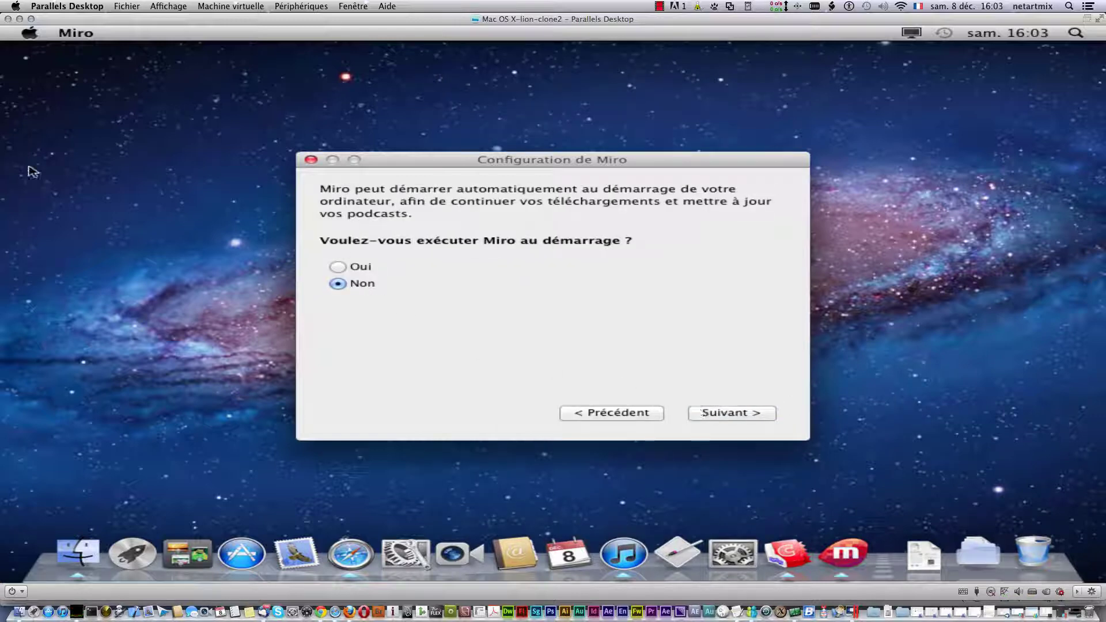
left_click(743, 415)
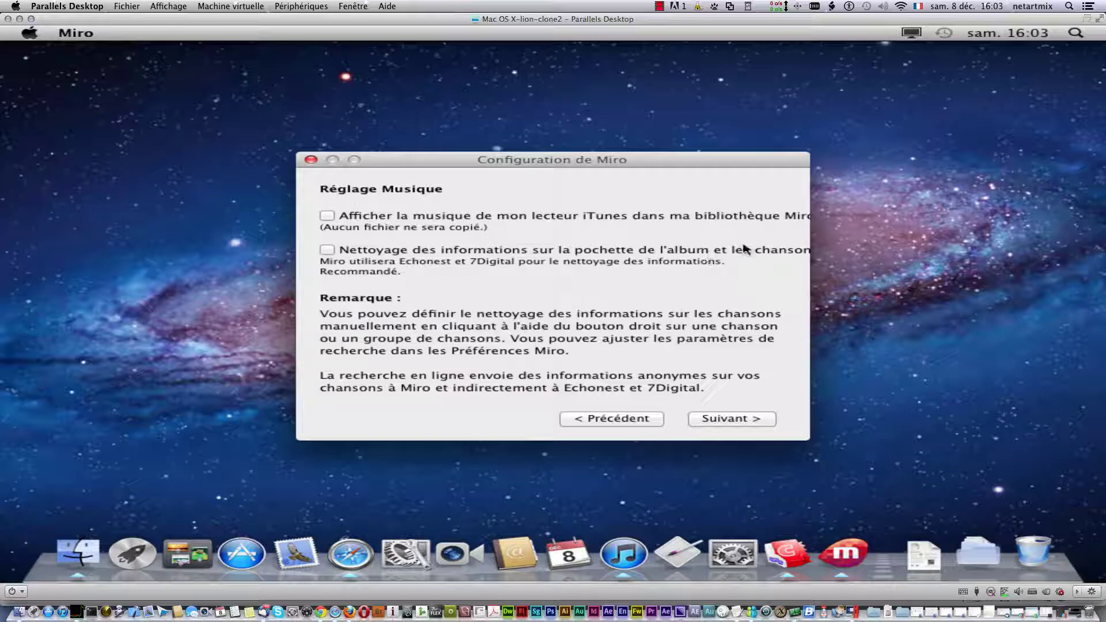
Leave both music options unchecked, set the search for media files on the computer to Non, and finish the configuration.
left_click(702, 419)
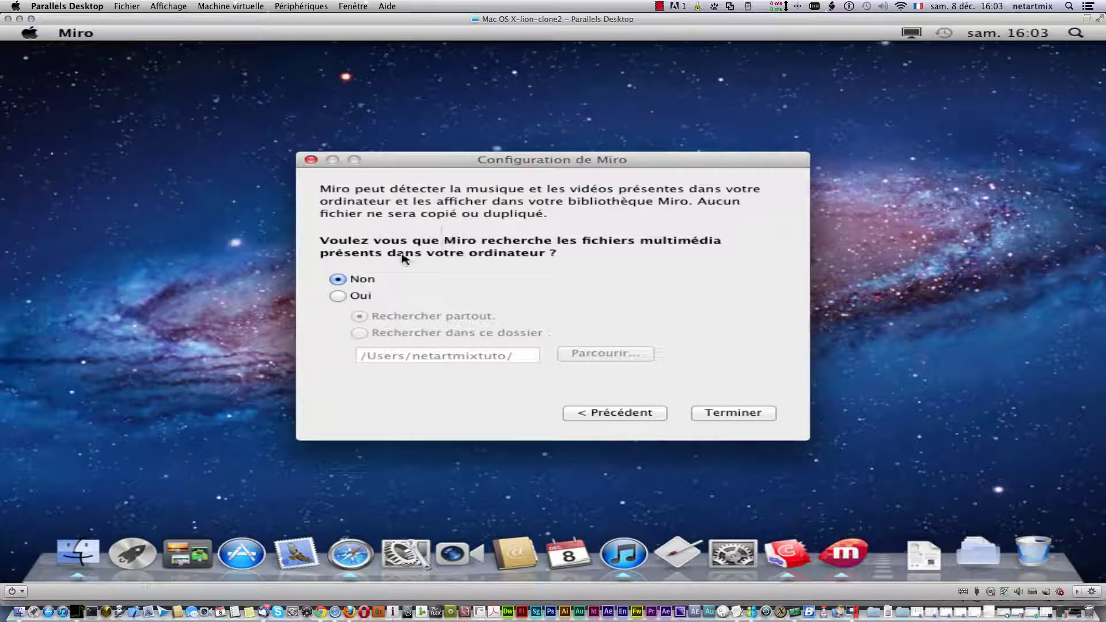
left_click(340, 298)
left_click(345, 281)
left_click(758, 413)
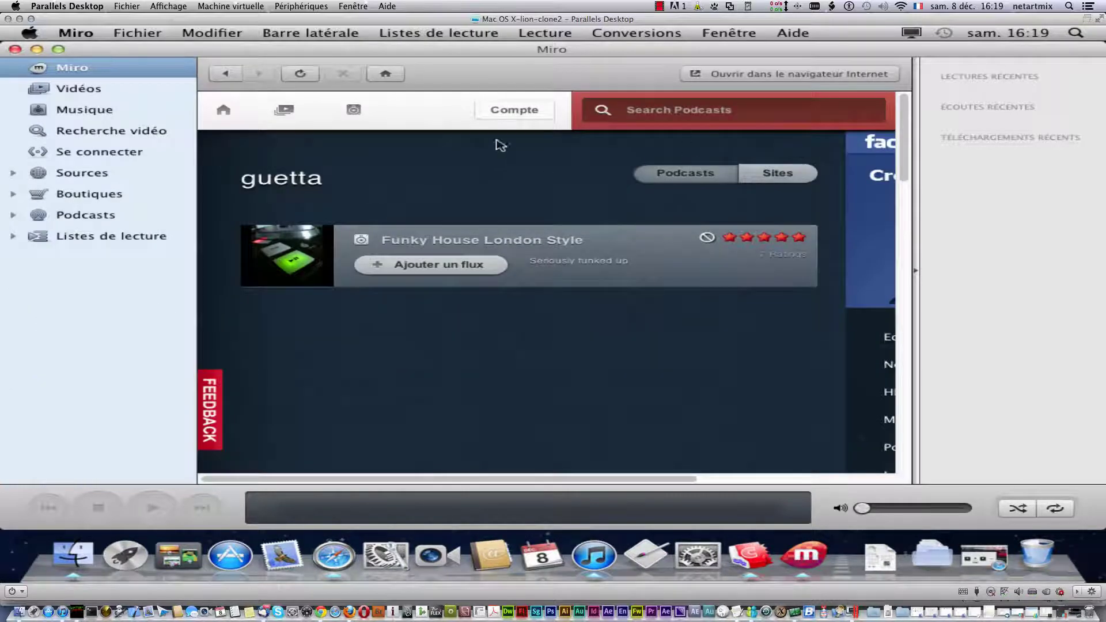
Search the Miro podcasts for "joachim garraud".
left_click(711, 108)
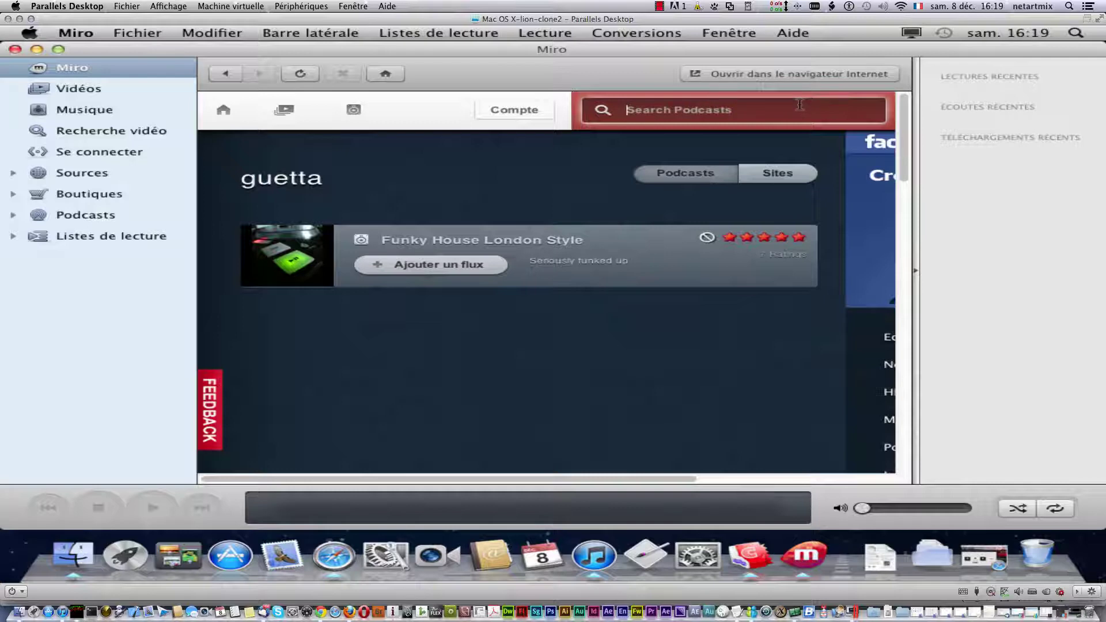
left_click(628, 110)
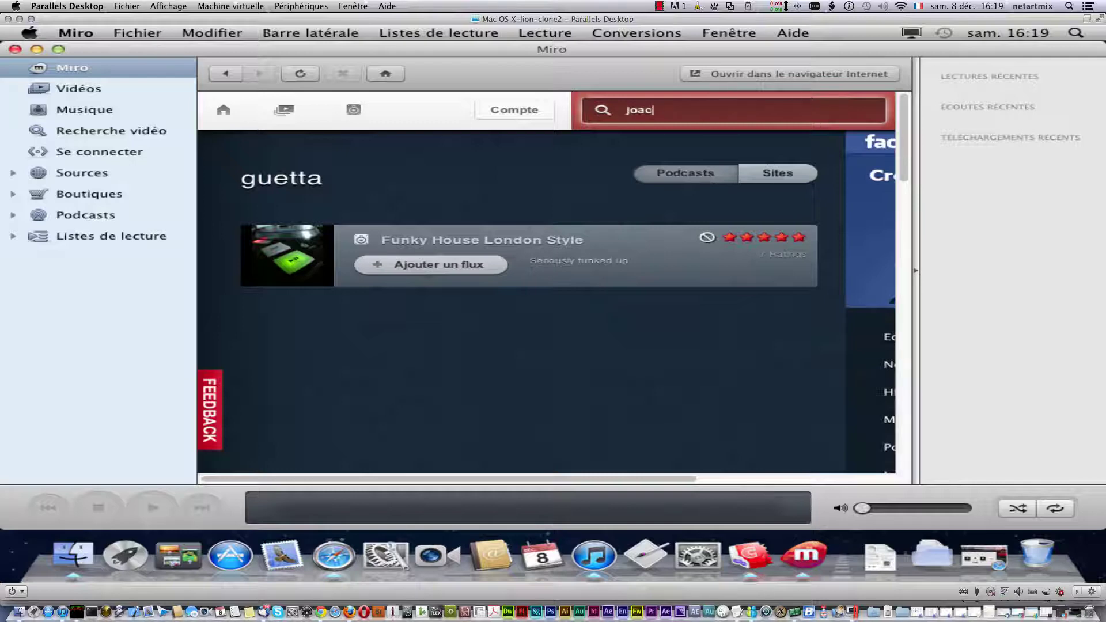
type("joachiù")
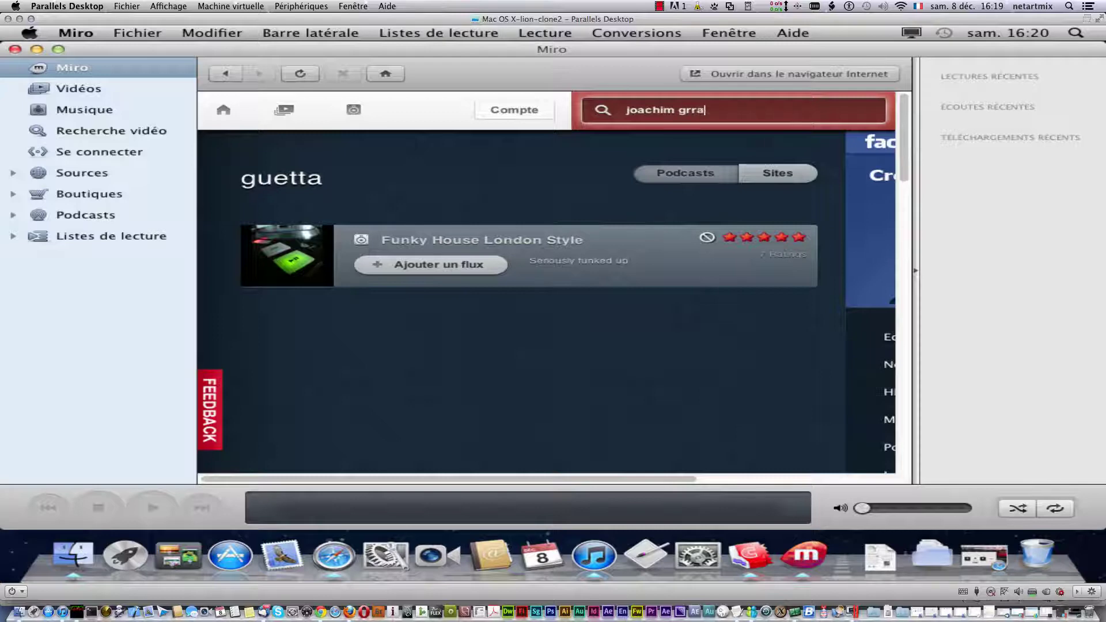
type("ud$")
key("Return")
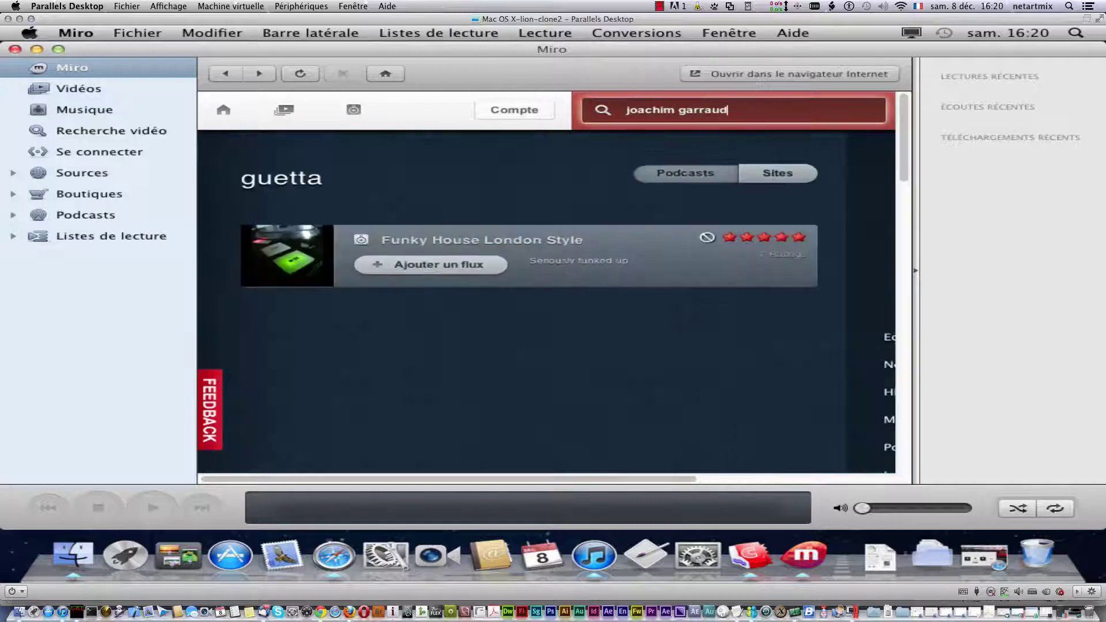
key("Return")
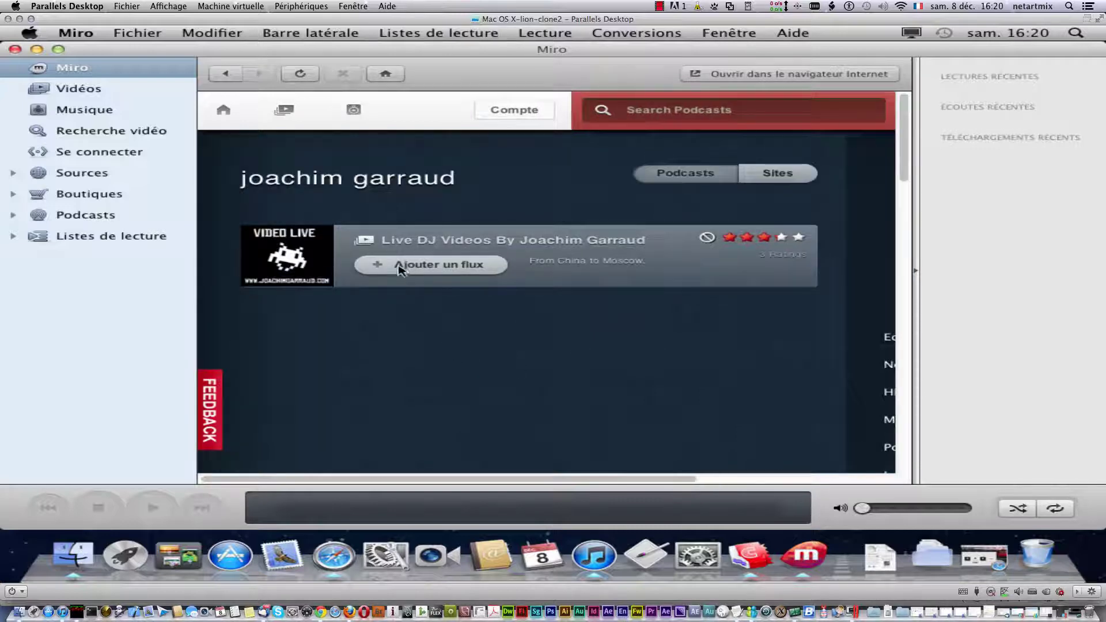
Add the feed "Live DJ Videos By Joachim Garraud" to the podcasts and open it.
left_click(462, 269)
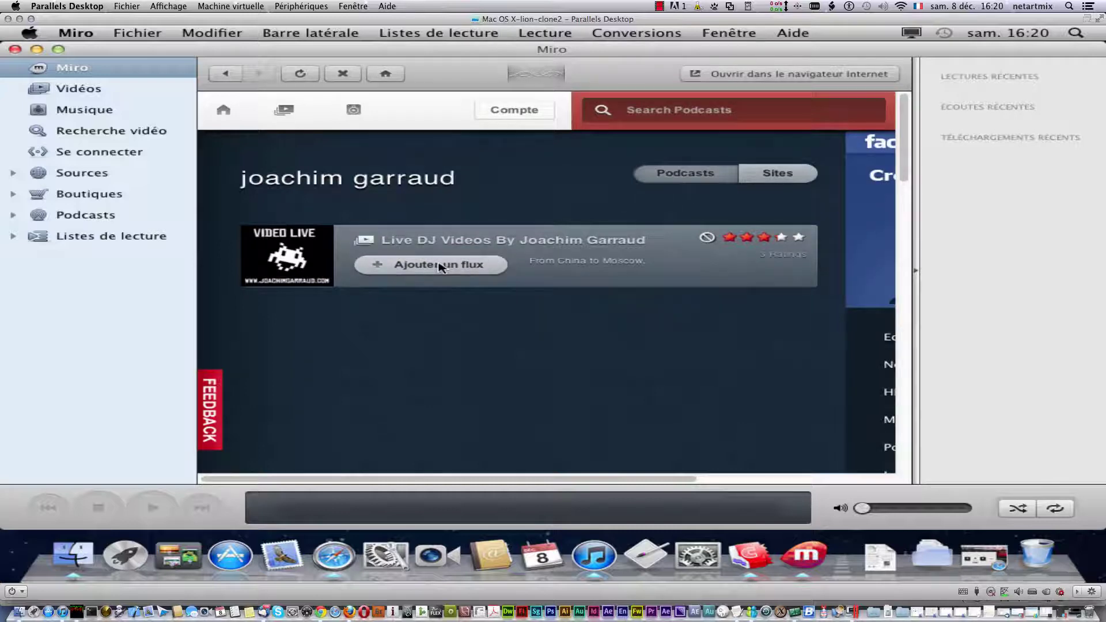
left_click(13, 215)
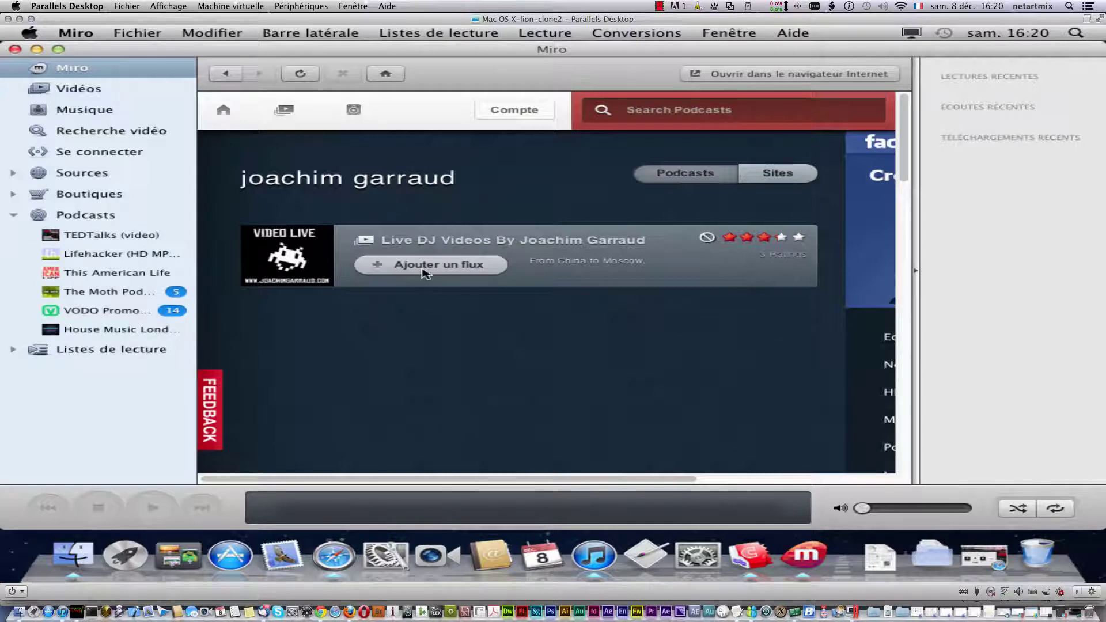
left_click(455, 270)
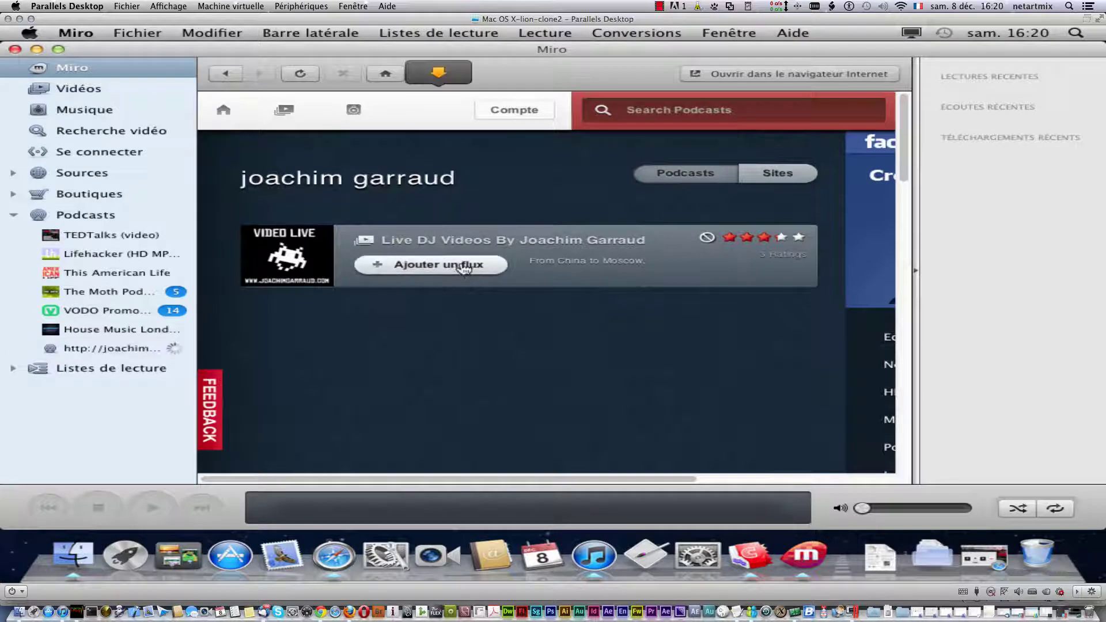
left_click(84, 349)
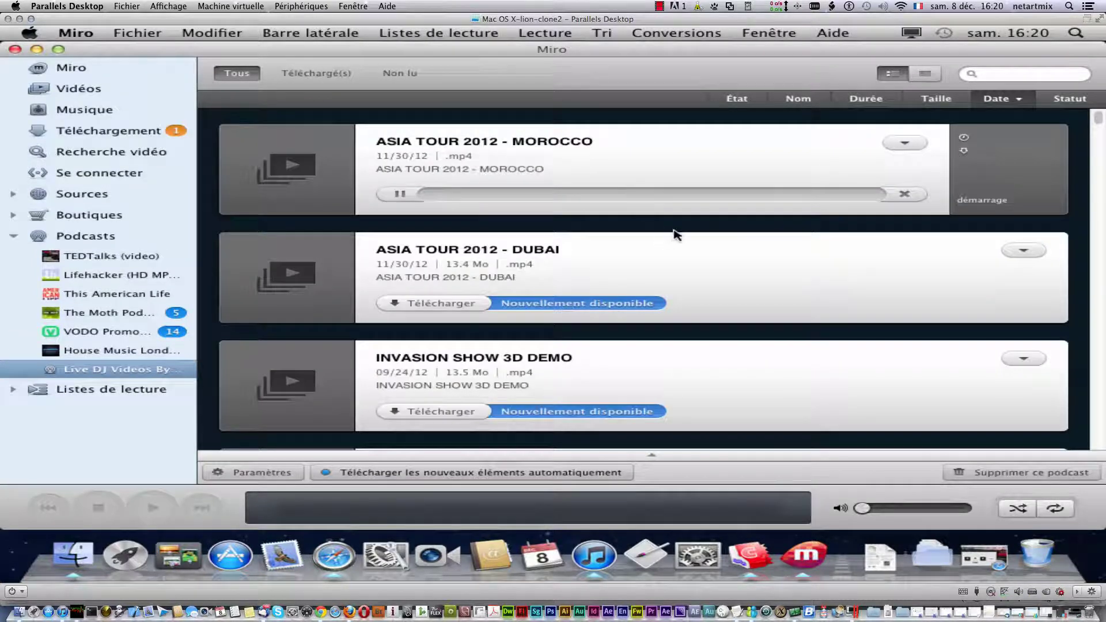
Look through the list of episodes in the Live DJ Videos By Joachim Garraud podcast.
scroll(677, 234, "down", 5)
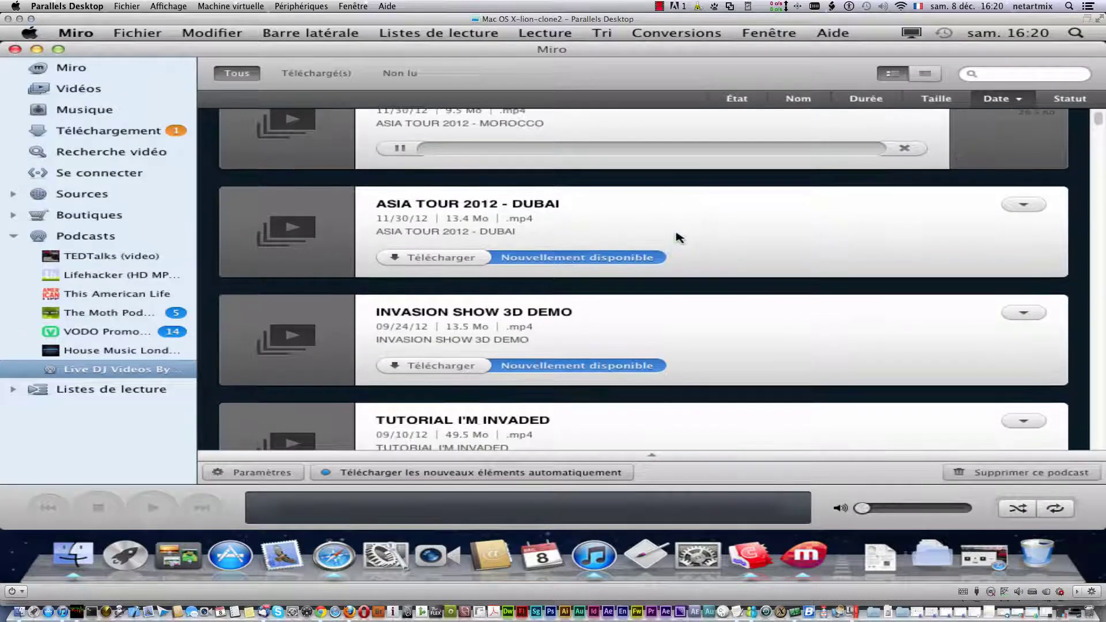
scroll(680, 237, "down", 4)
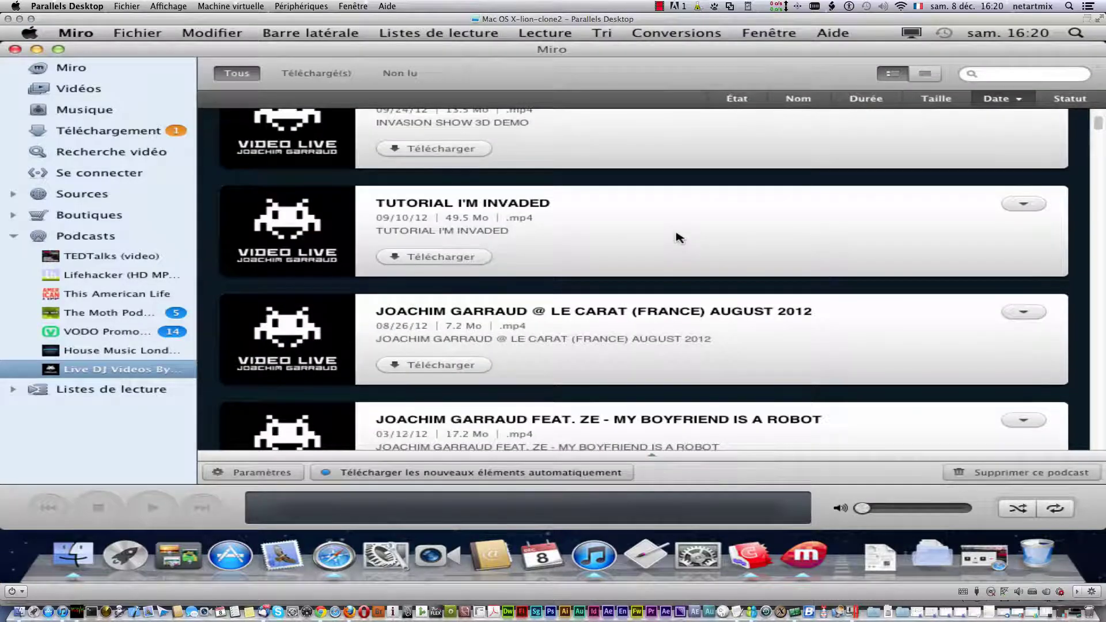
scroll(680, 237, "up", 4)
scroll(680, 238, "up", 1)
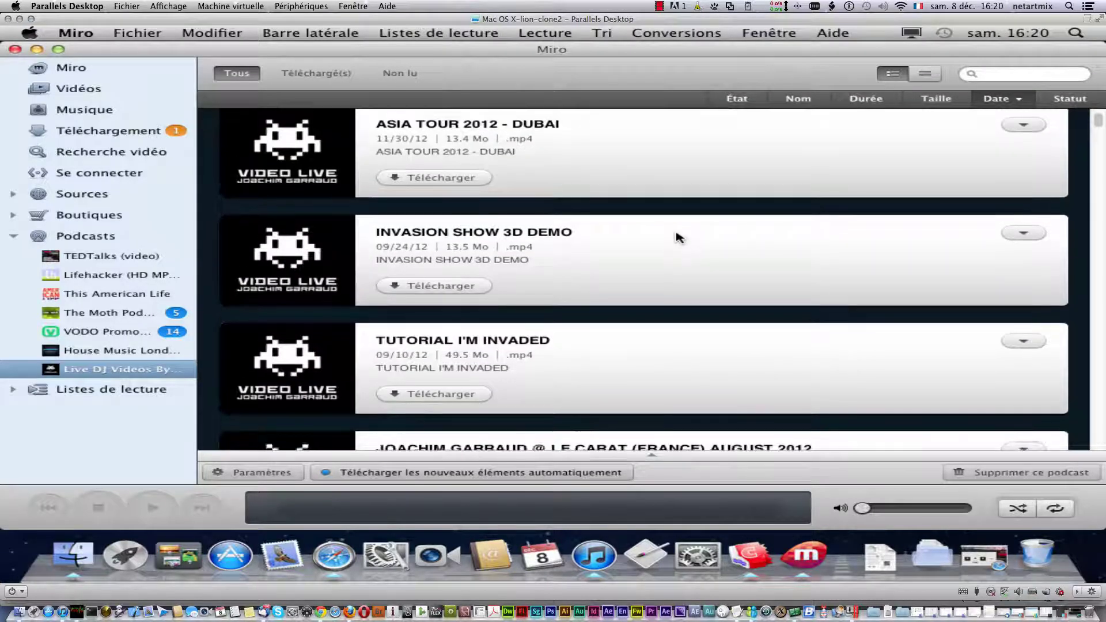
scroll(680, 237, "down", 2)
scroll(681, 237, "up", 5)
scroll(680, 238, "down", 1)
scroll(680, 237, "up", 2)
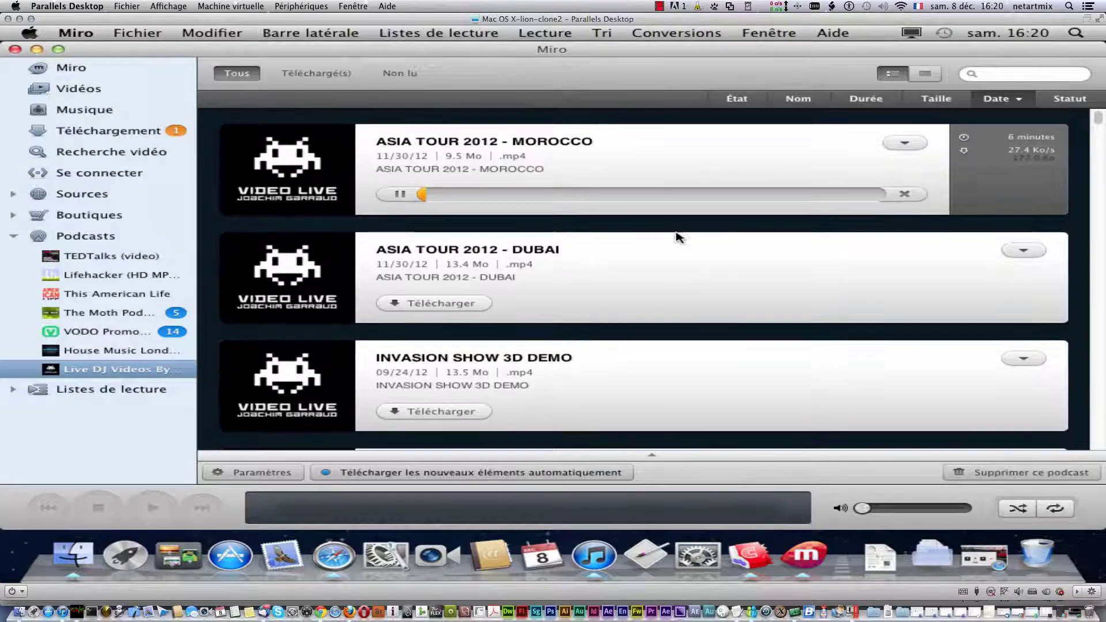
Delete the Live DJ Videos By Joachim Garraud podcast and confirm its removal.
right_click(84, 370)
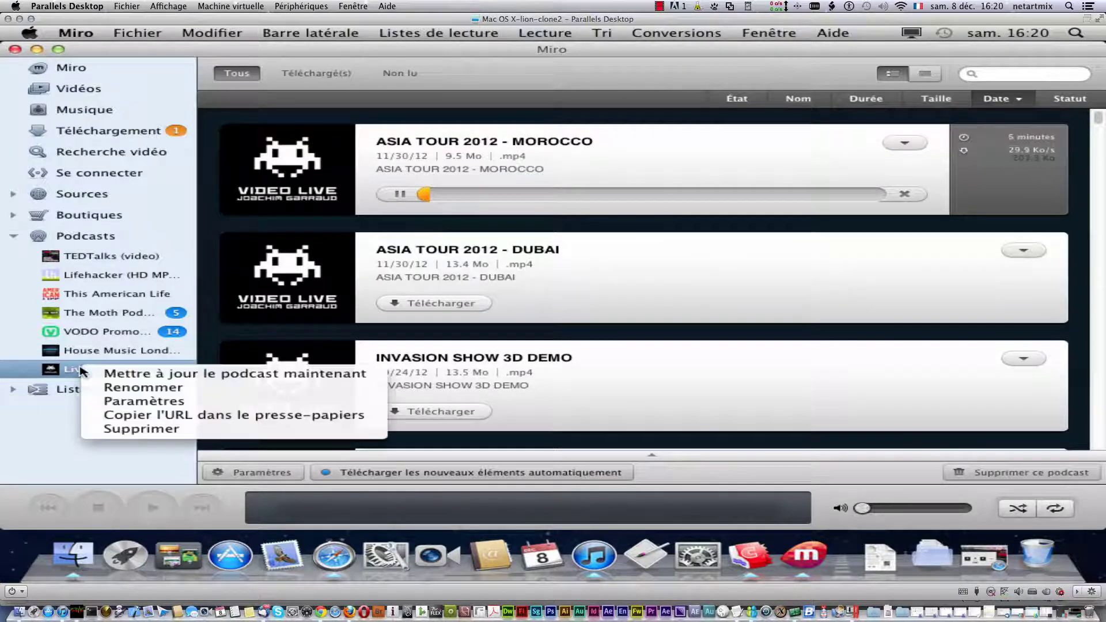
left_click(171, 430)
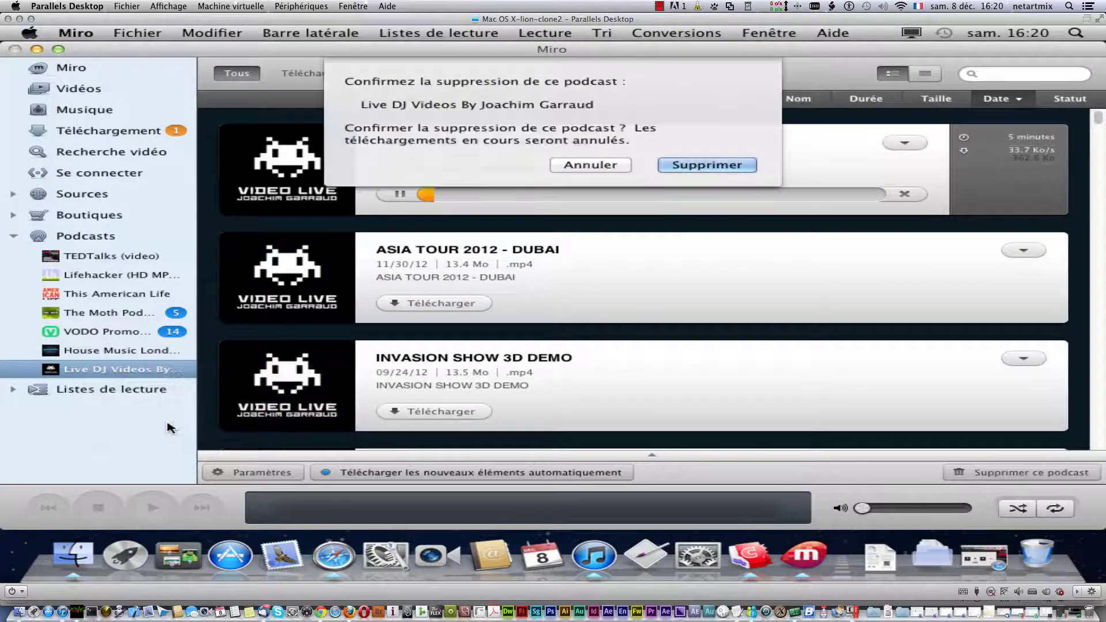
left_click(708, 166)
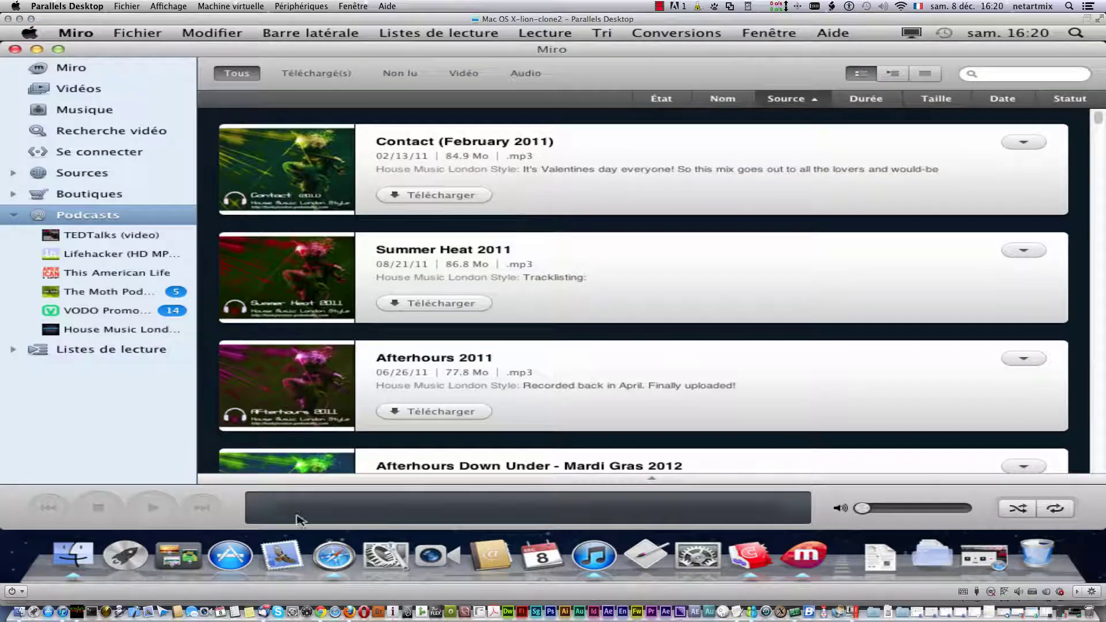
Switch to Safari, copy the ZeMixx FR podcast feed link from the Joachim Garraud page, and minimize the browser window.
left_click(334, 556)
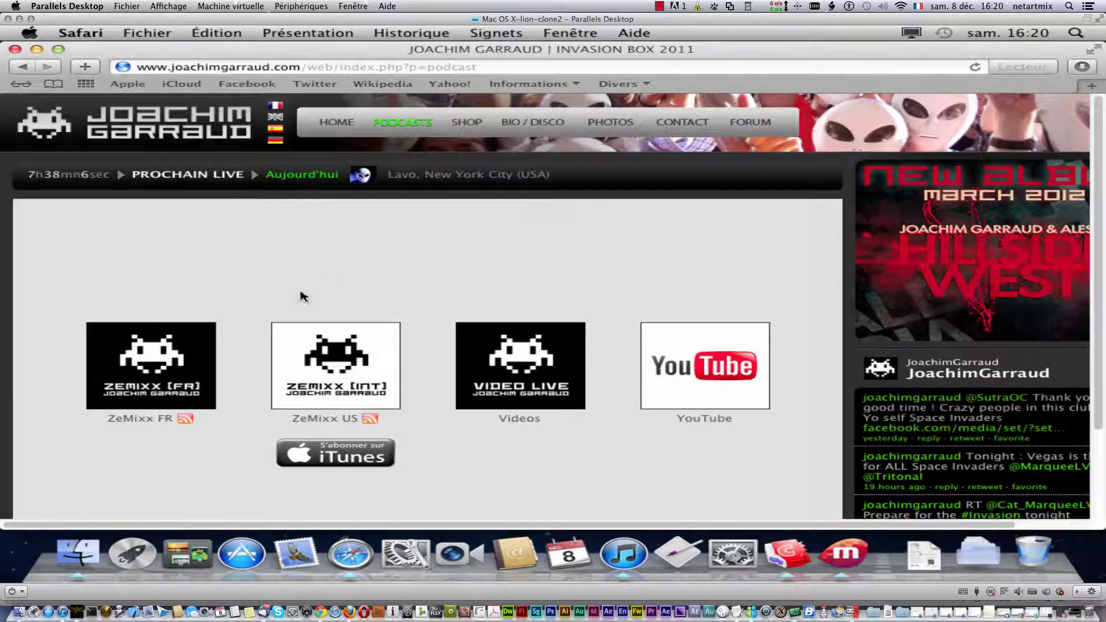
right_click(186, 424)
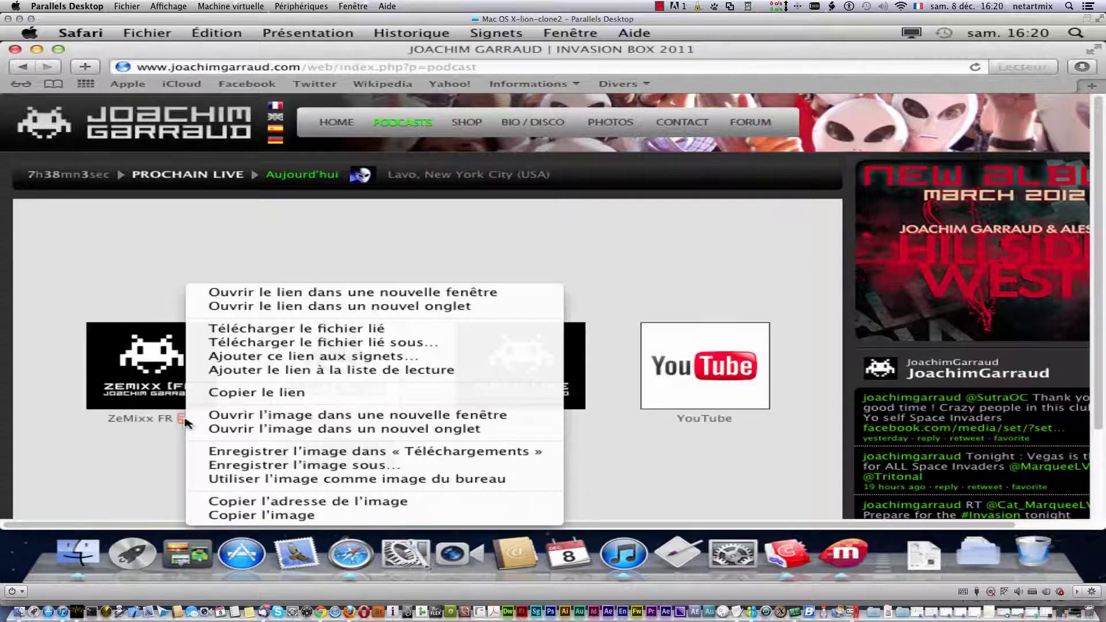
left_click(262, 393)
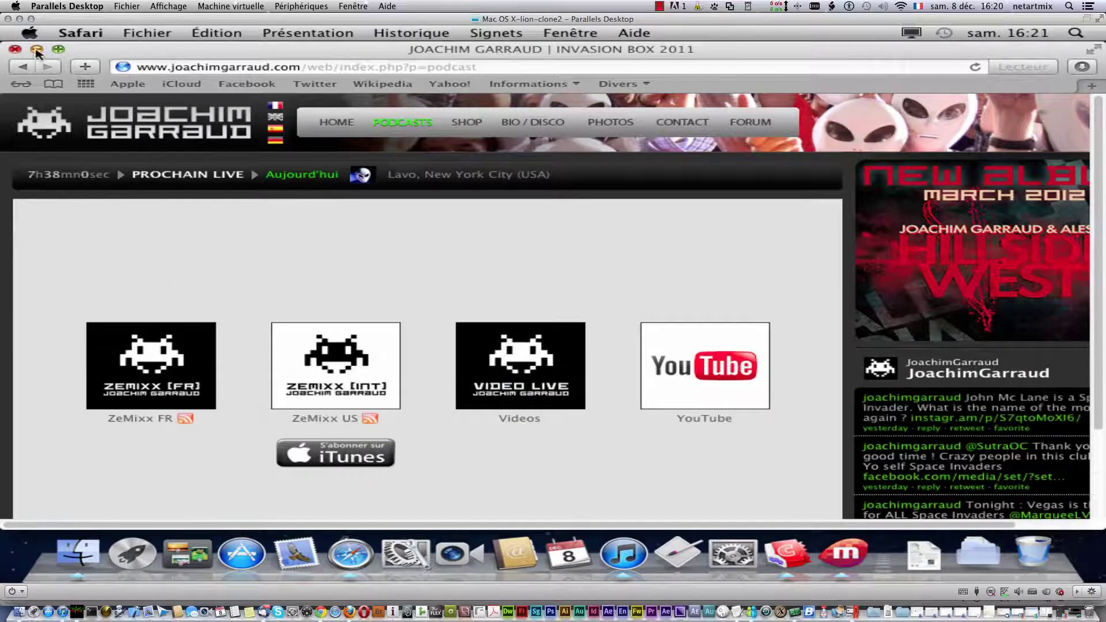
left_click(36, 49)
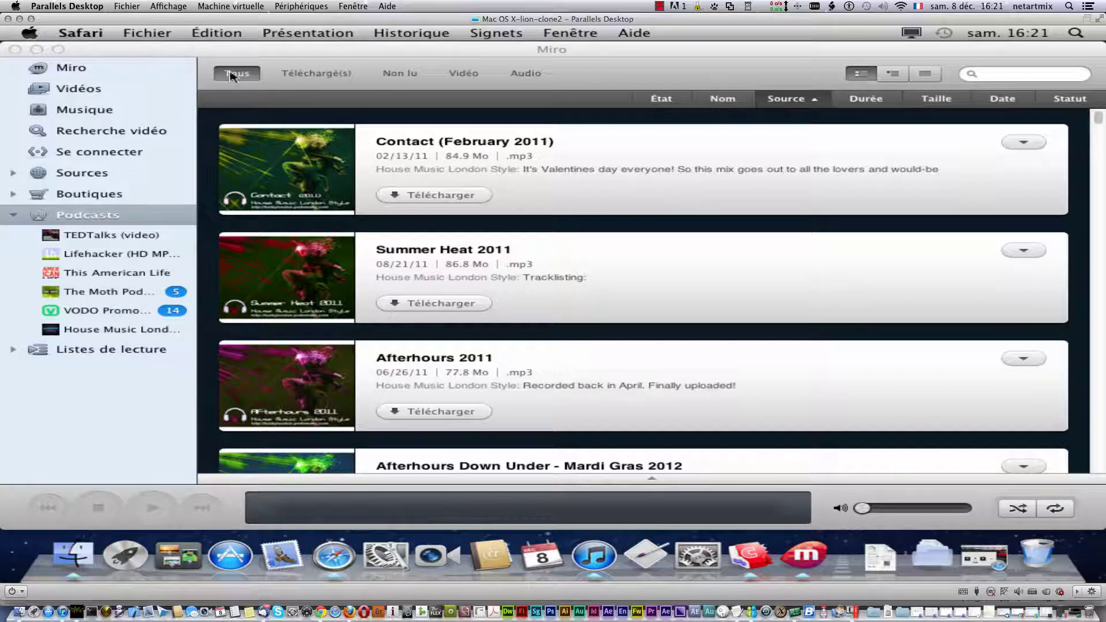
Add a podcast in Miro from the copied joachimgarraud.com Zemixx address and open it to look through its episodes.
left_click(112, 217)
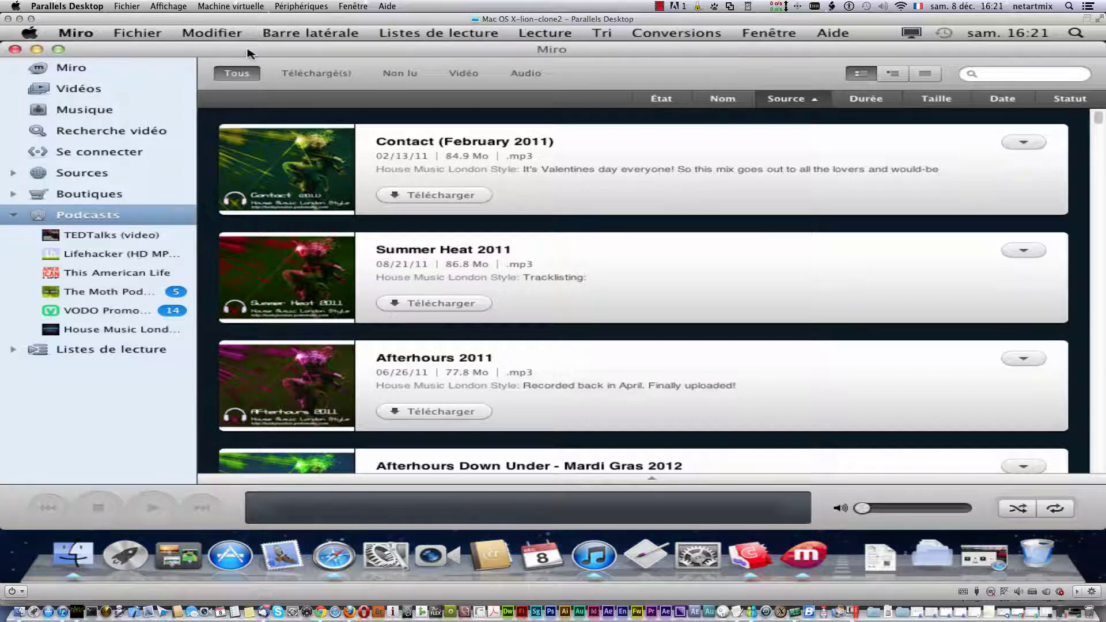
left_click(236, 36)
mouse_move(315, 33)
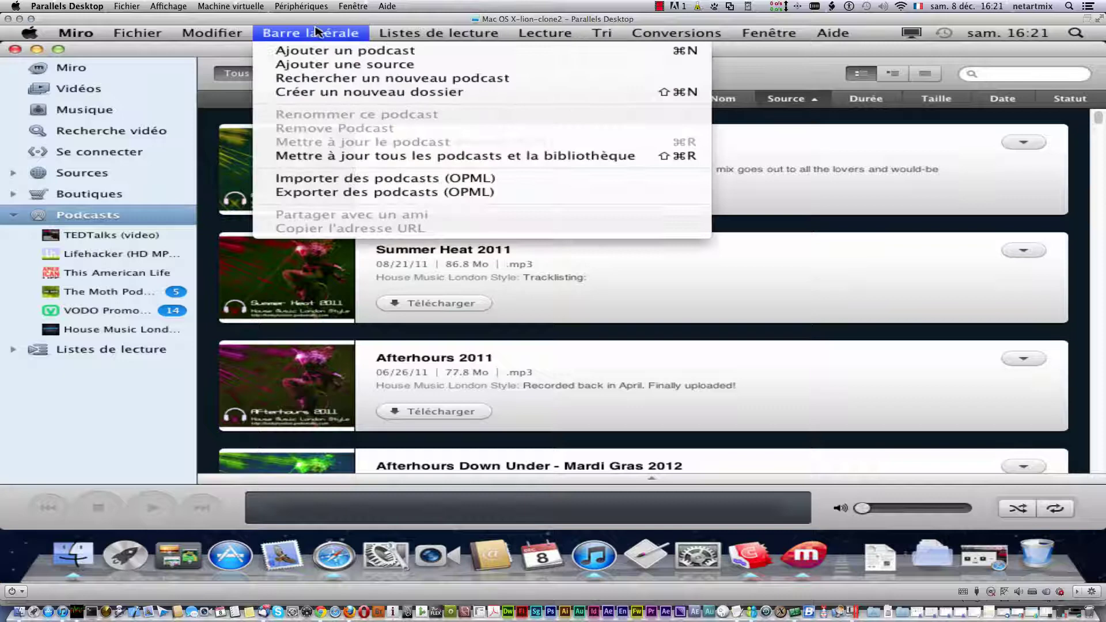
left_click(331, 52)
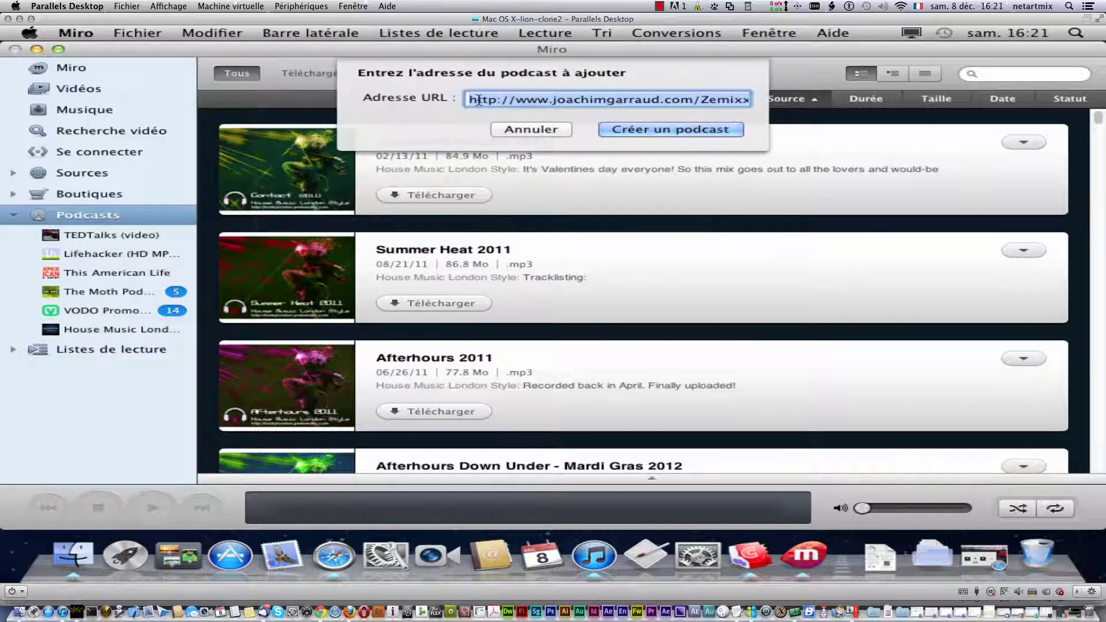
left_click(704, 129)
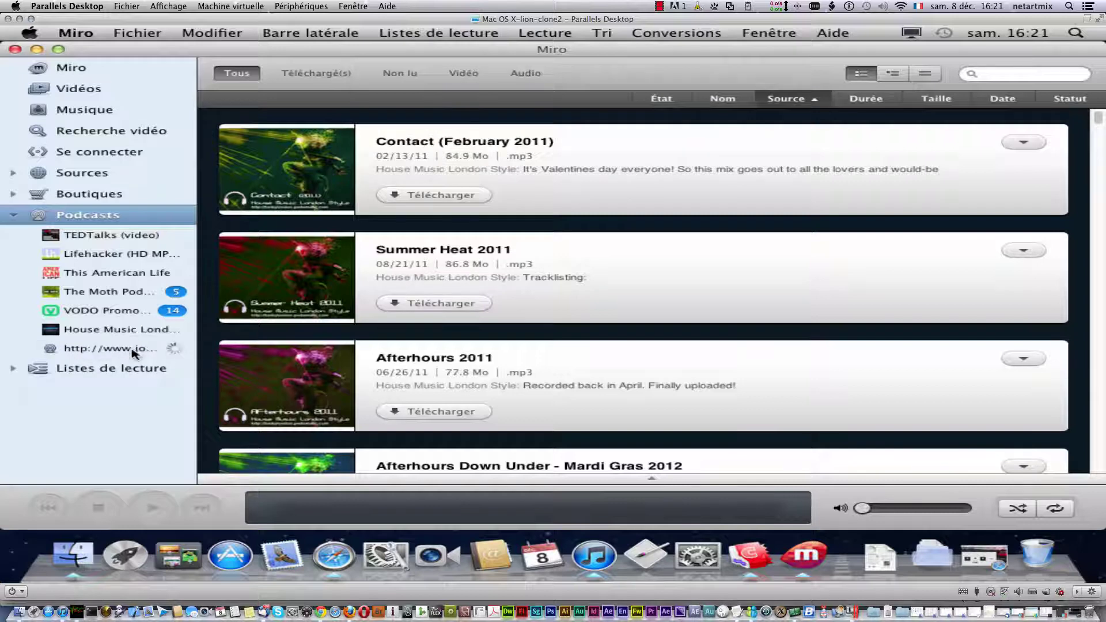
left_click(109, 370)
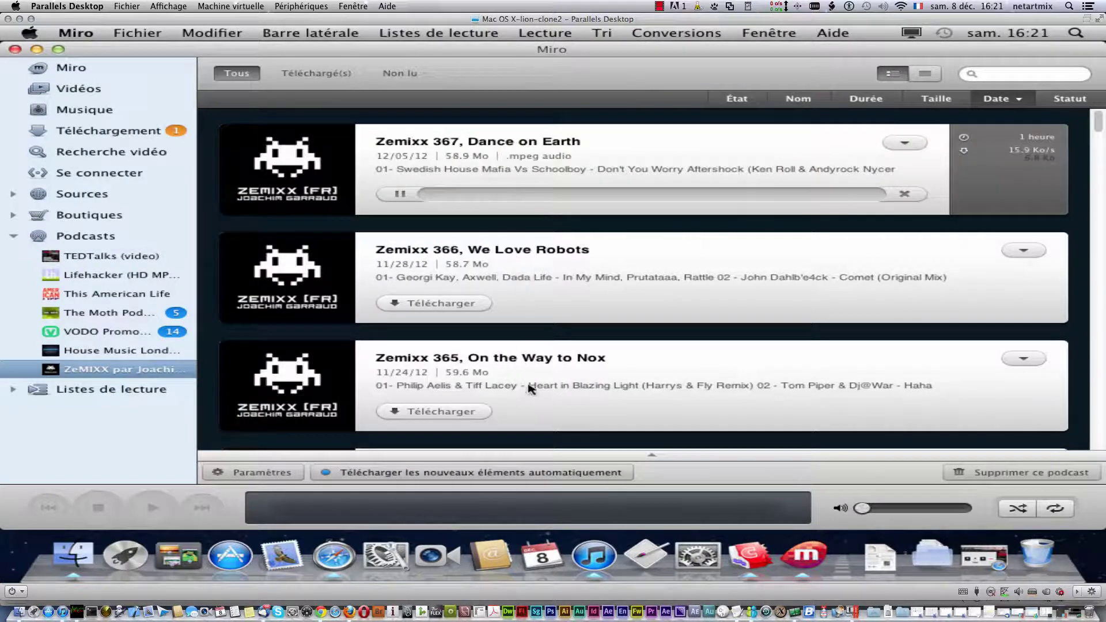
scroll(542, 390, "down", 3)
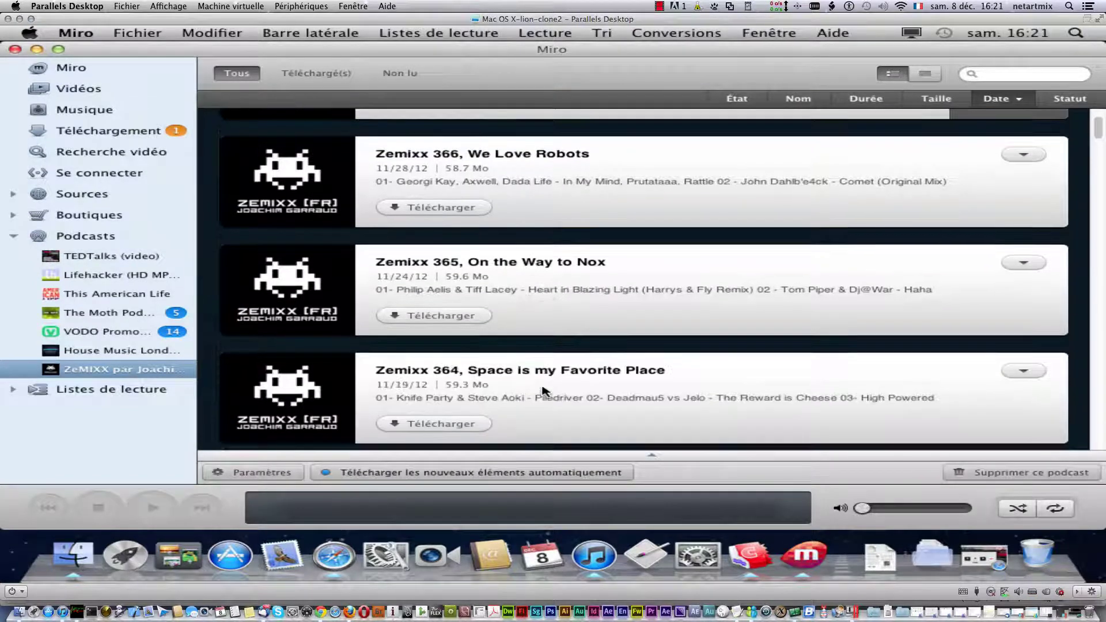
scroll(547, 357, "up", 3)
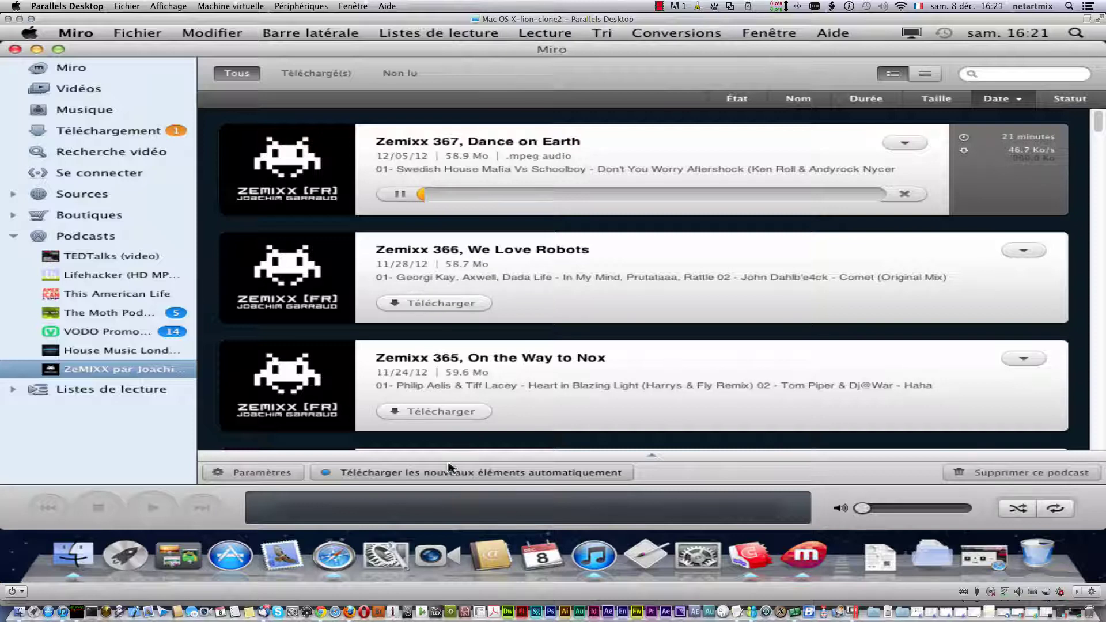
Cancel the running download of "Zemixx 367, Dance on Earth" and collapse the podcast list.
left_click(132, 140)
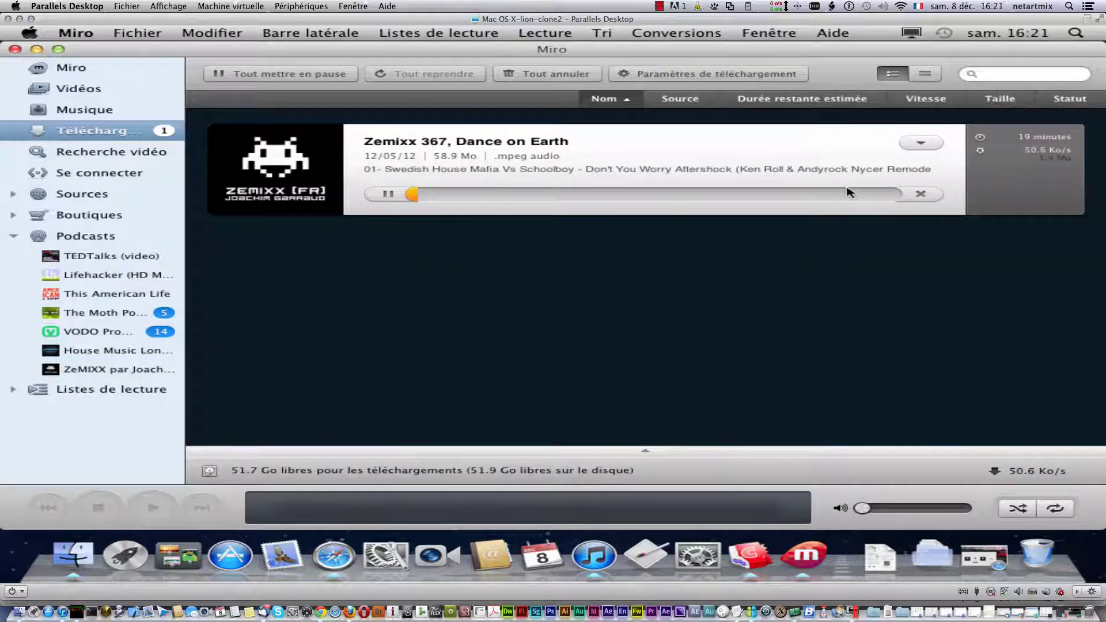
left_click(920, 194)
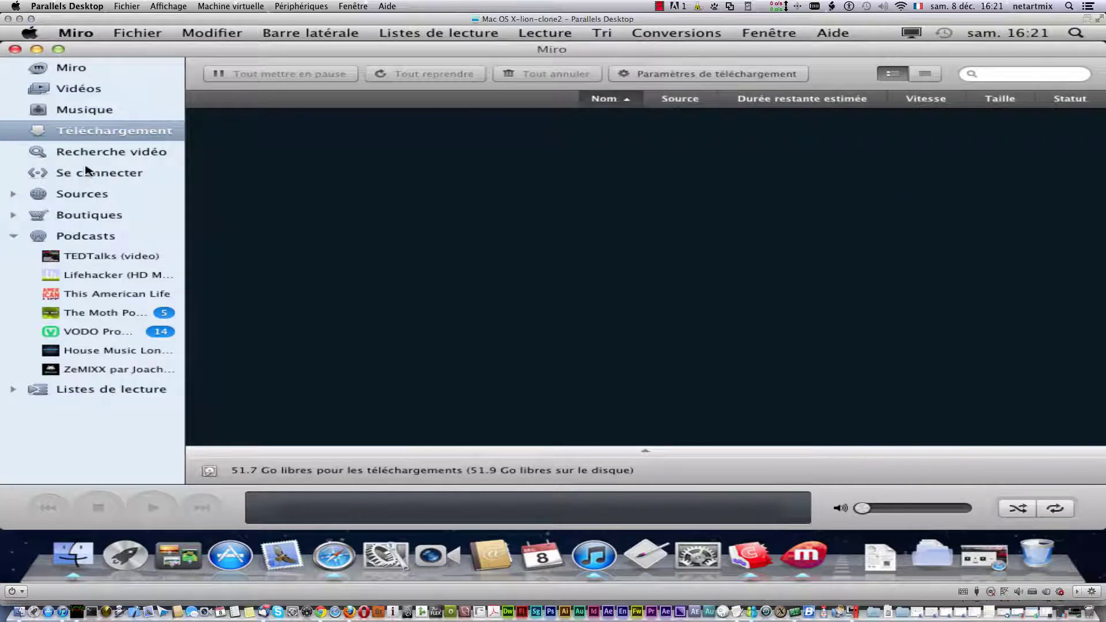
left_click(14, 236)
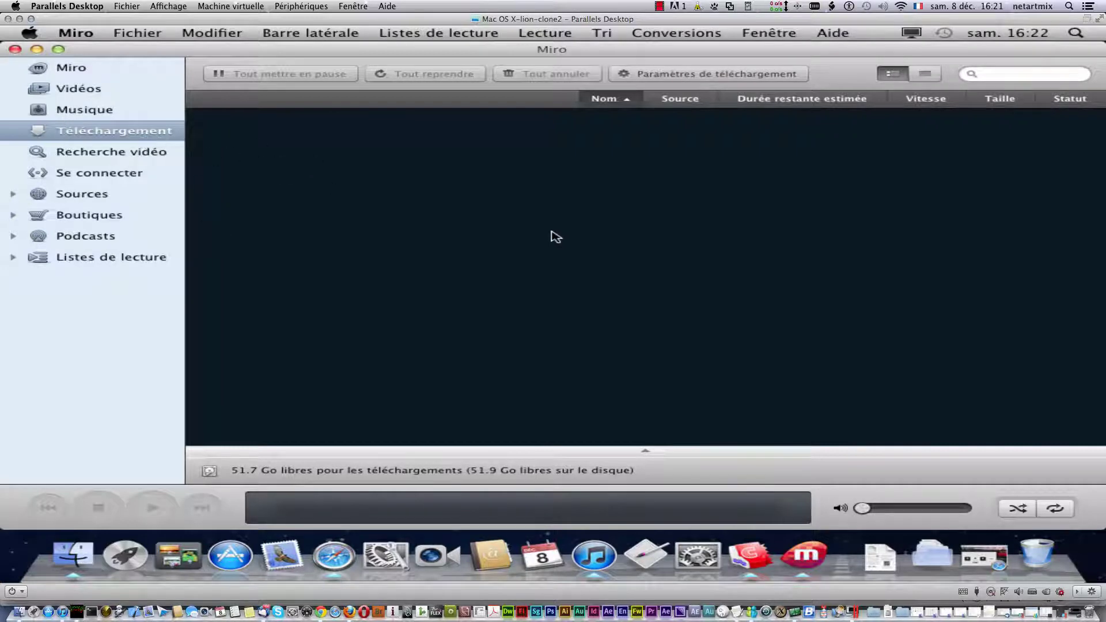
Run a video search for "netartmix" and look through the list of matching videos.
left_click(162, 157)
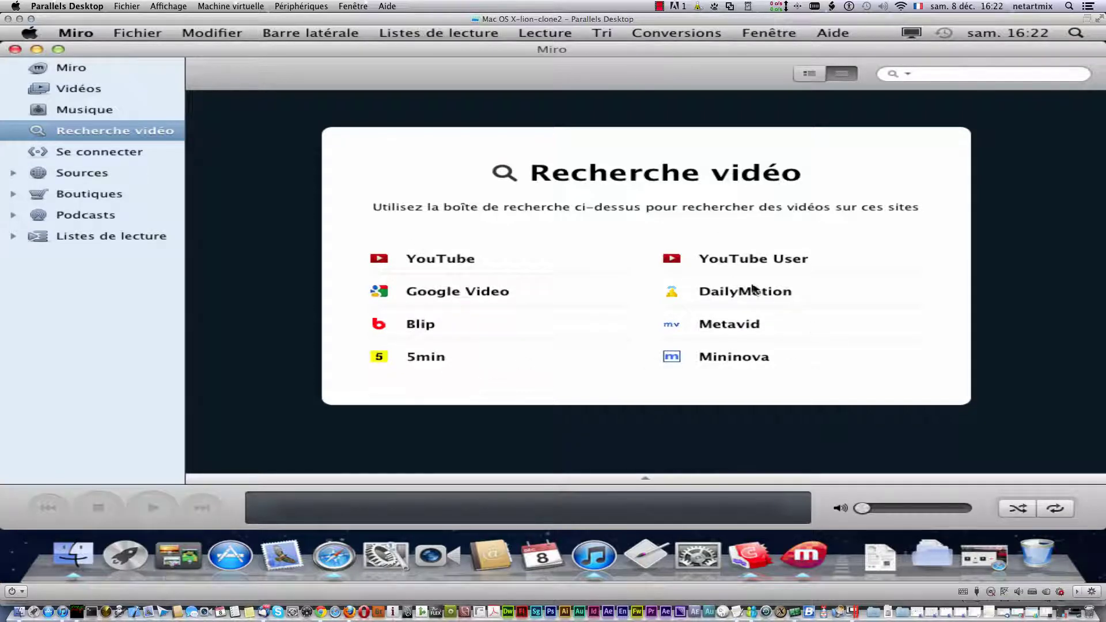
left_click(934, 82)
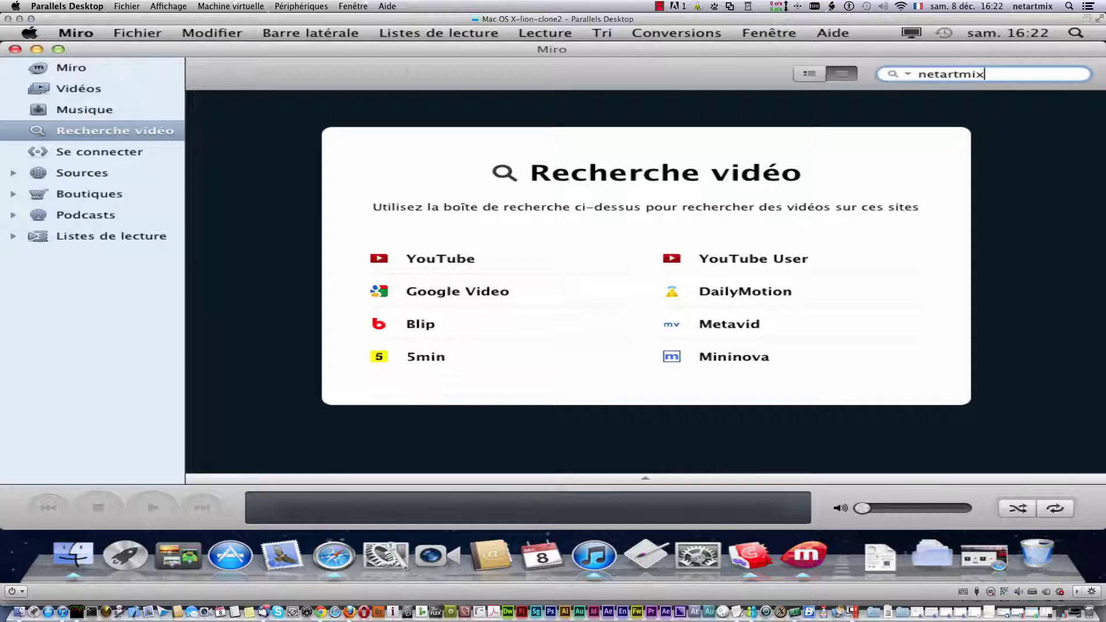
key("Return")
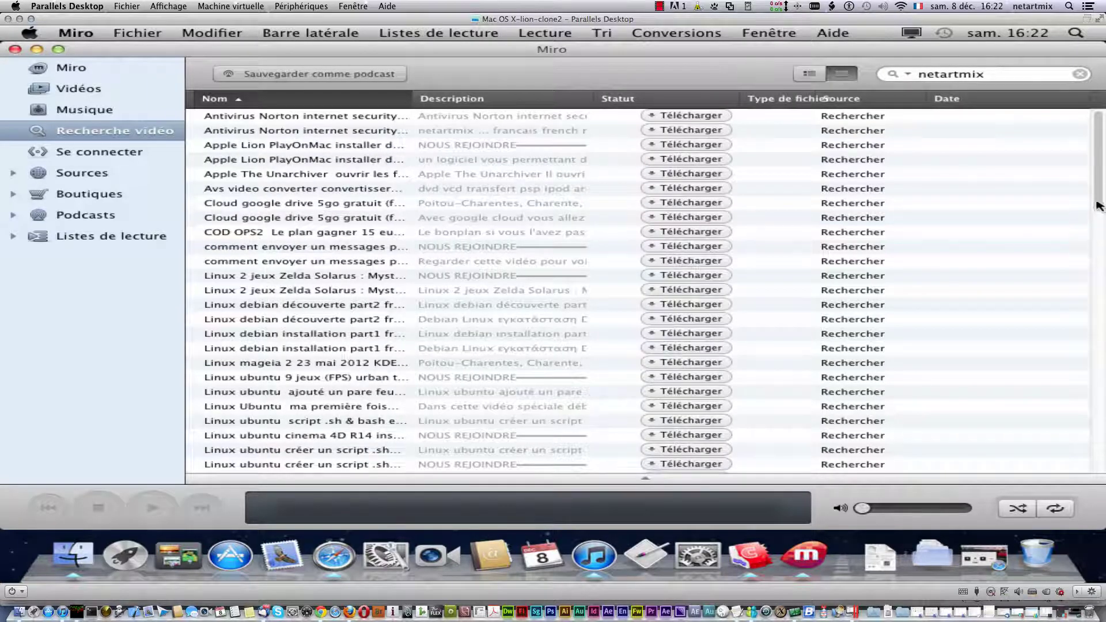
scroll(841, 309, "down", 5)
scroll(1100, 288, "down", 2)
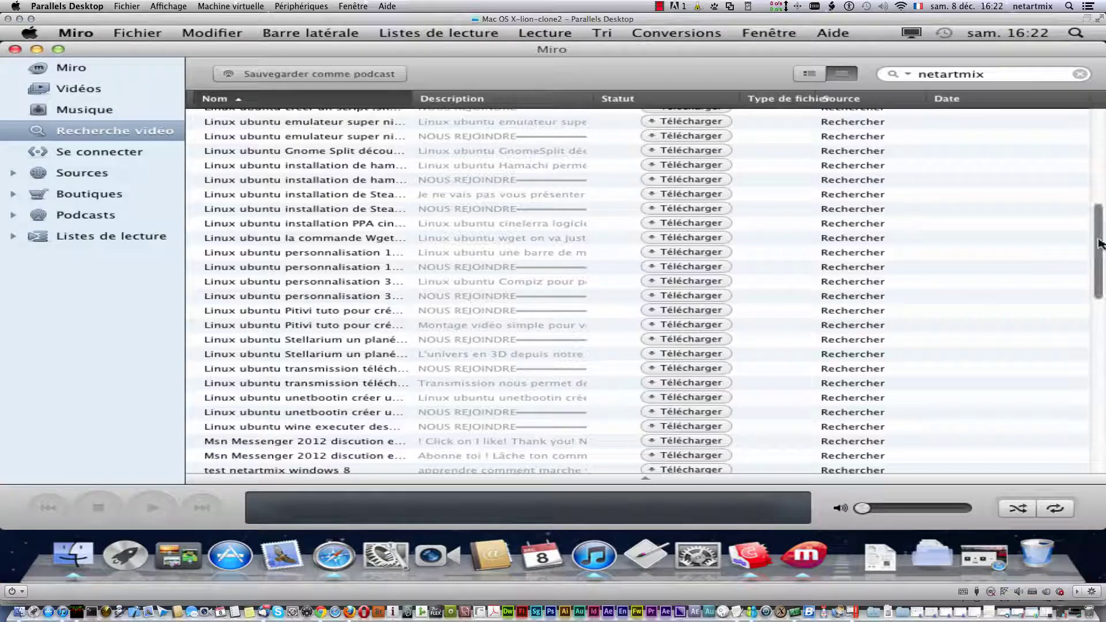
left_click_drag(1100, 244, 1045, 394)
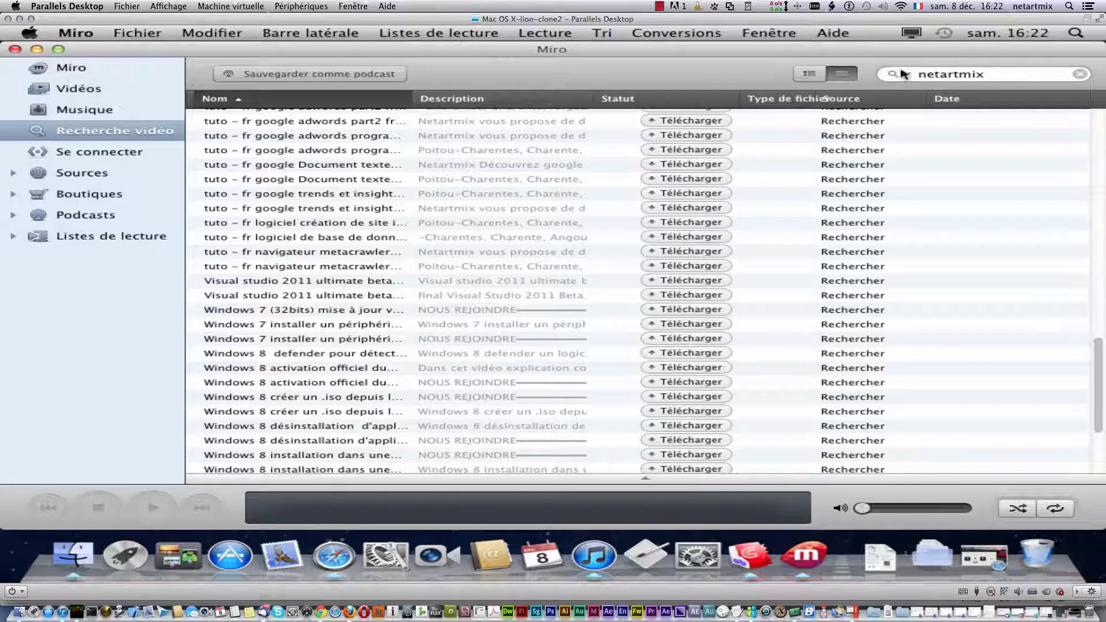
Browse the netartmix search results in the thumbnail view, and return to the compact list view.
left_click(810, 74)
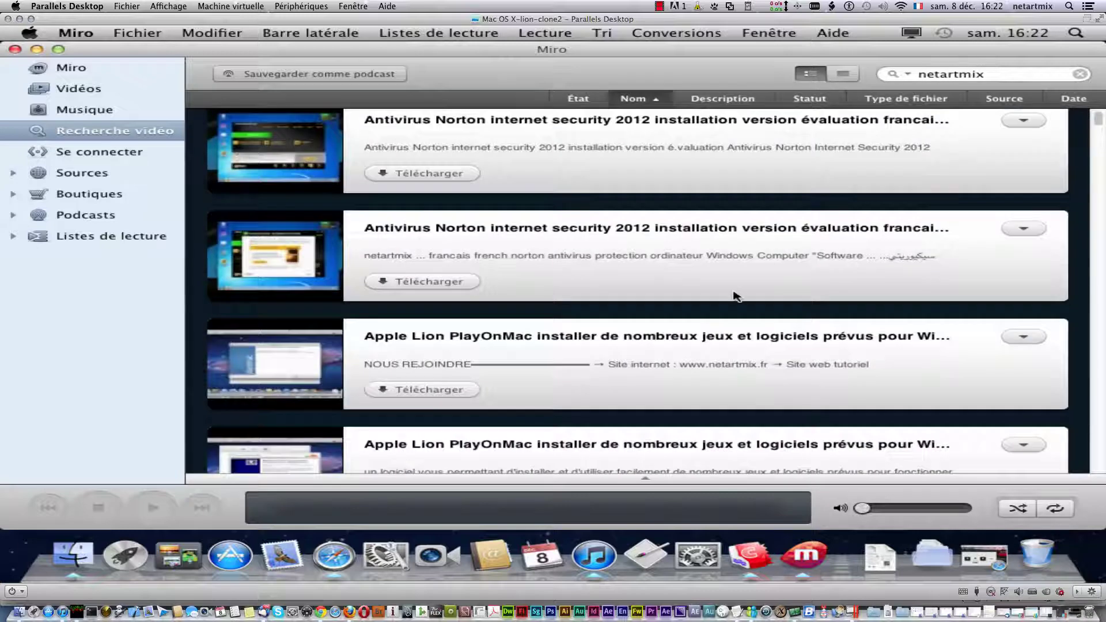
scroll(734, 296, "down", 2)
scroll(735, 296, "up", 2)
scroll(735, 296, "down", 5)
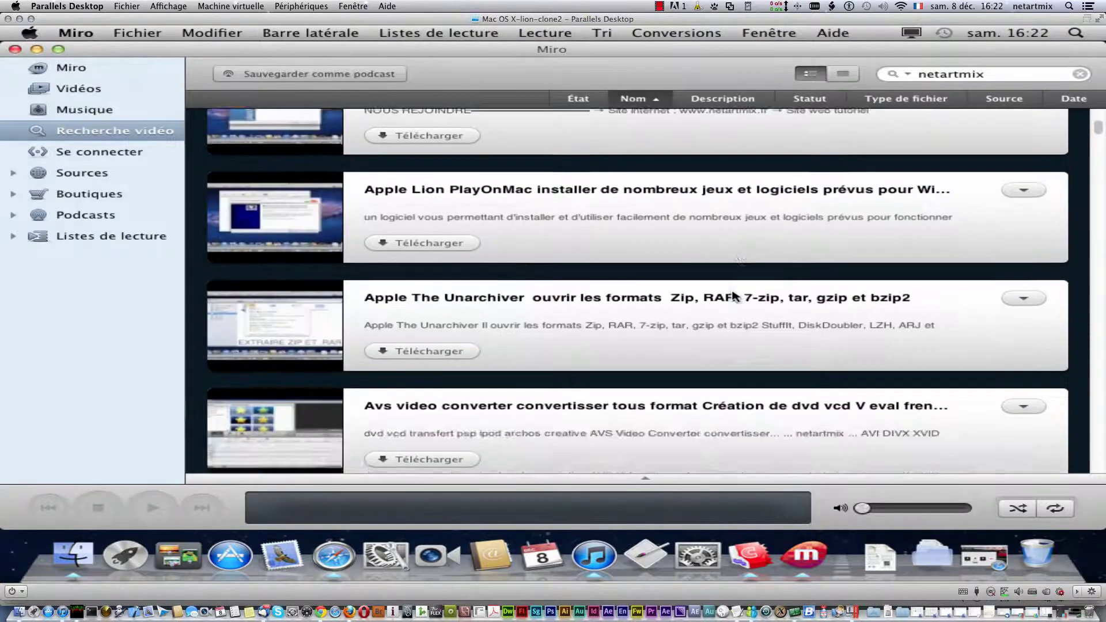
scroll(735, 296, "down", 8)
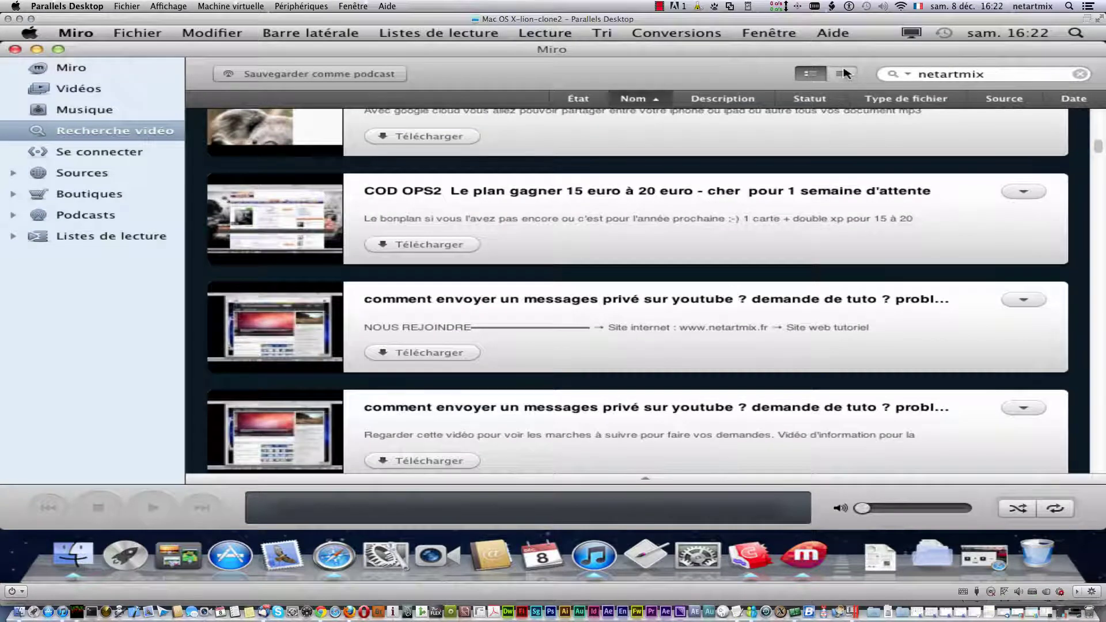
left_click(844, 74)
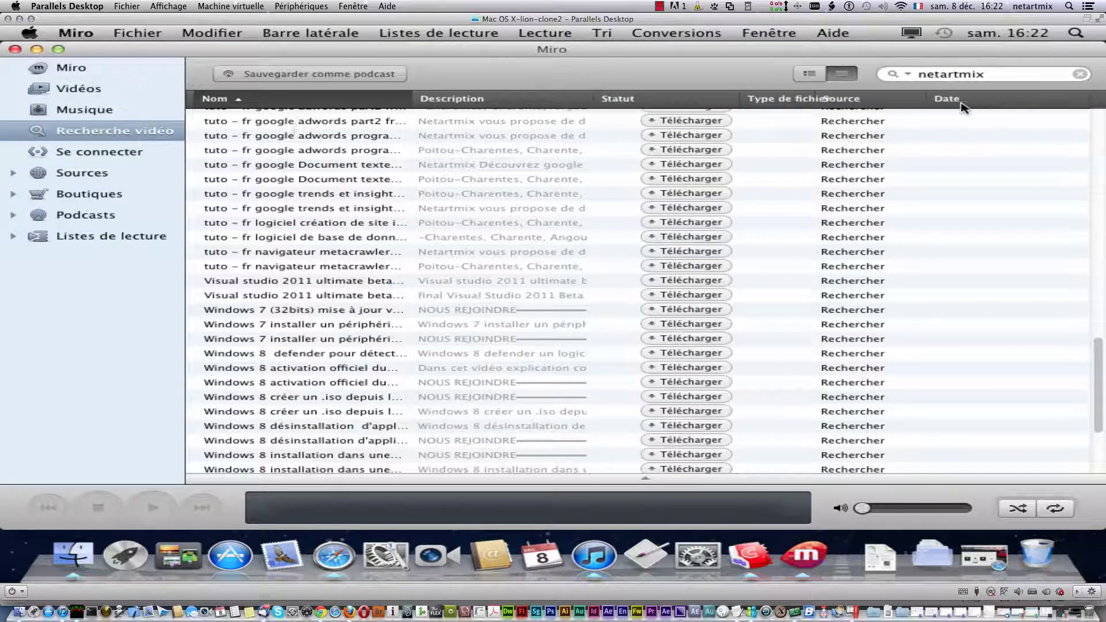
Open the Miro preferences and review the default podcast settings, including the choices for the number of old items to keep.
left_click(149, 36)
mouse_move(76, 33)
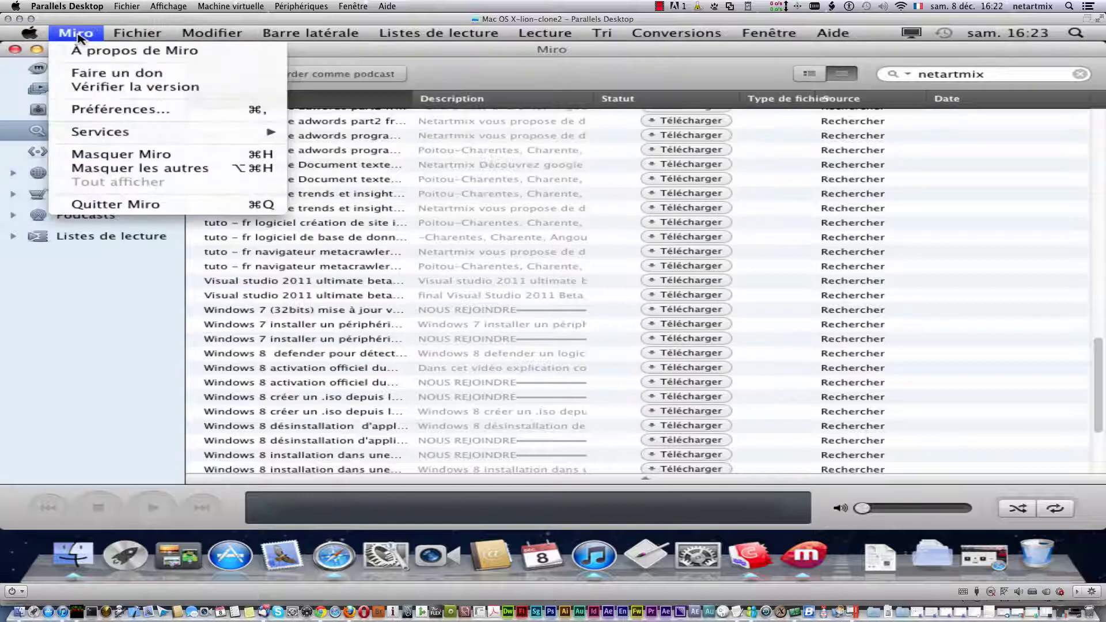
left_click(124, 108)
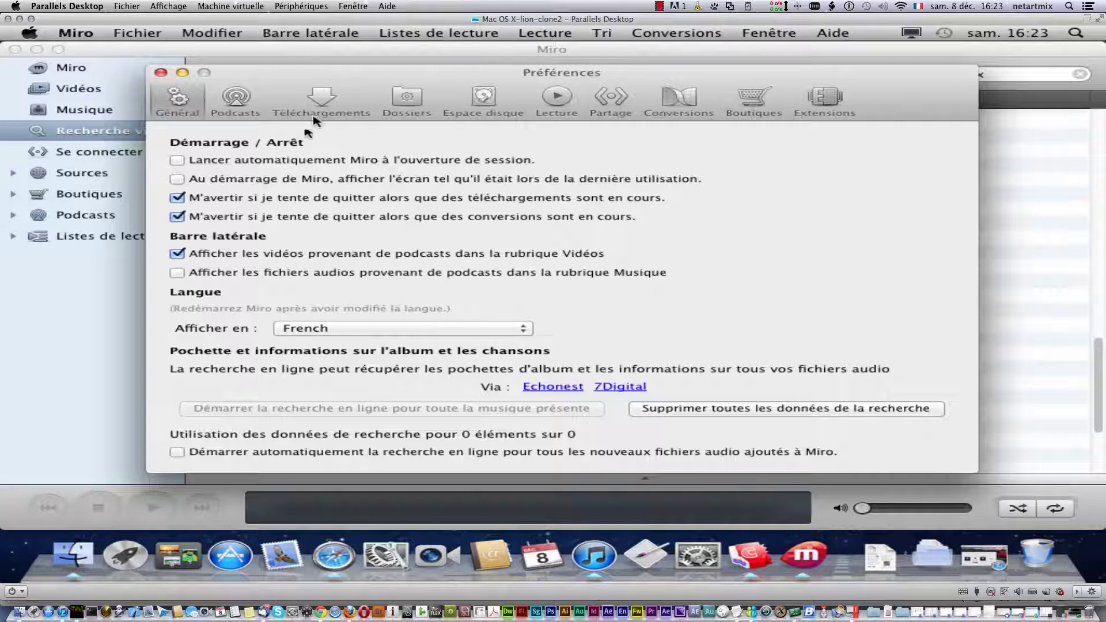
left_click(230, 104)
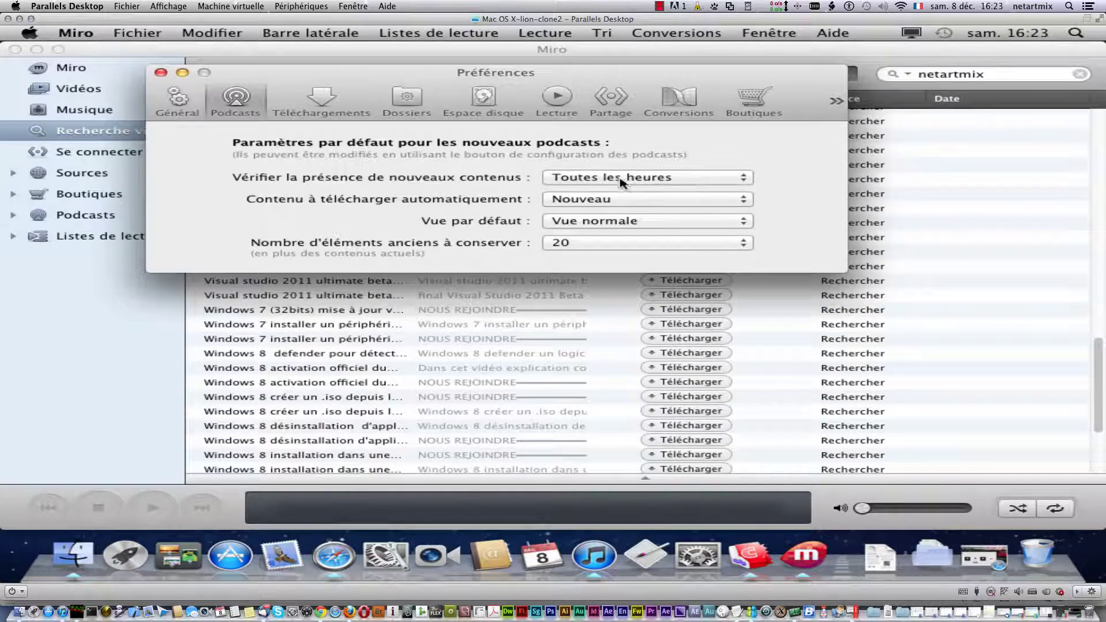
left_click(619, 247)
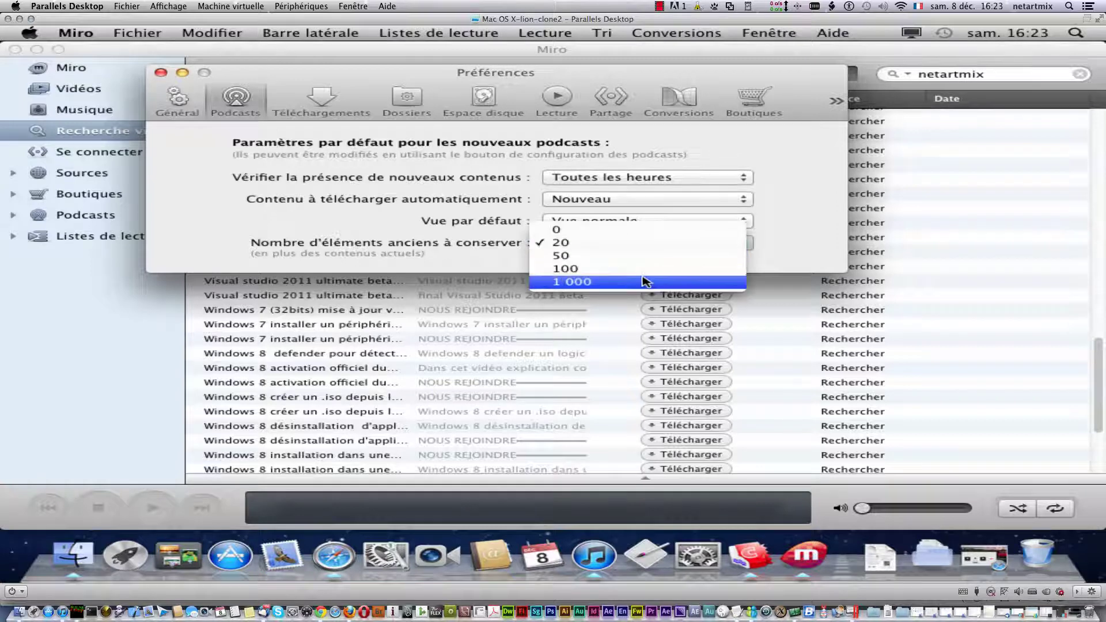
left_click(775, 231)
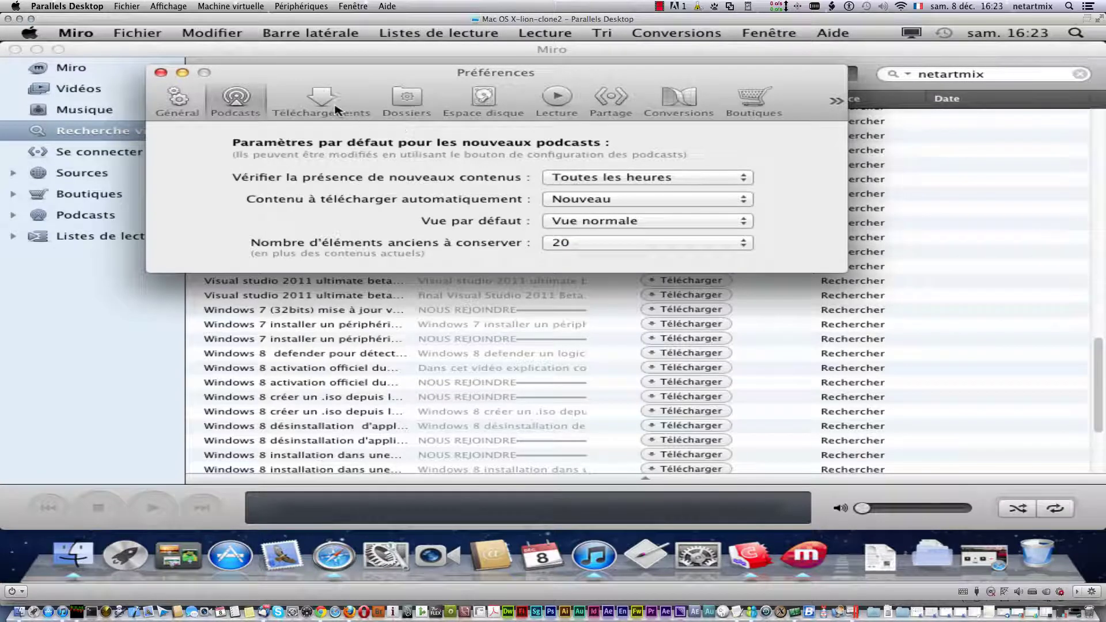
Review the download preferences, including the simultaneous download limits and the first and last BitTorrent ports.
left_click(327, 110)
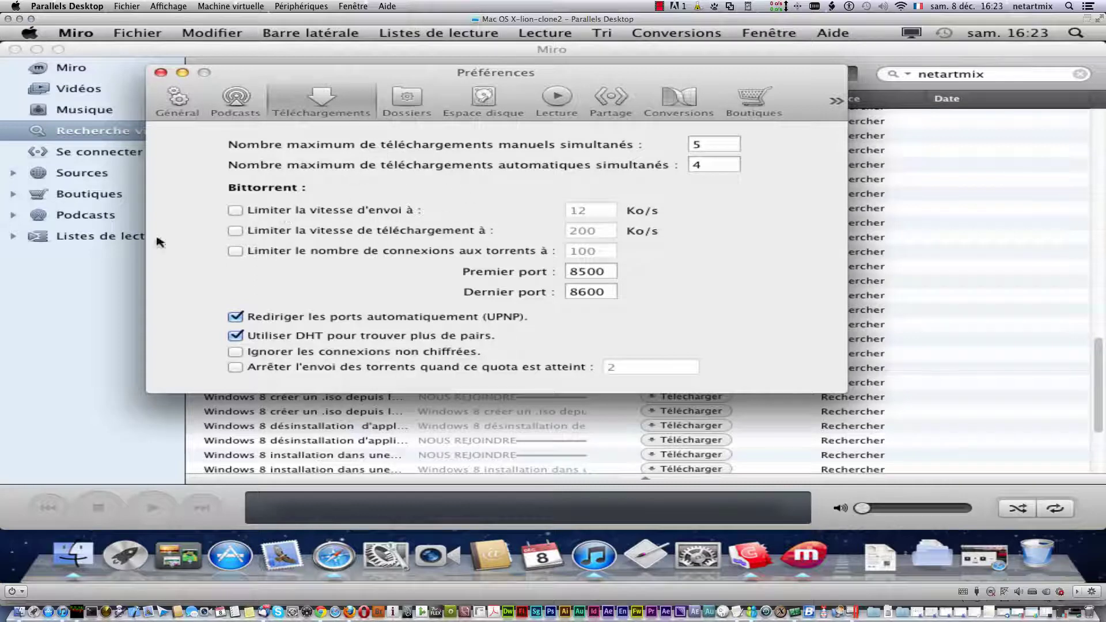
double_click(596, 274)
double_click(612, 293)
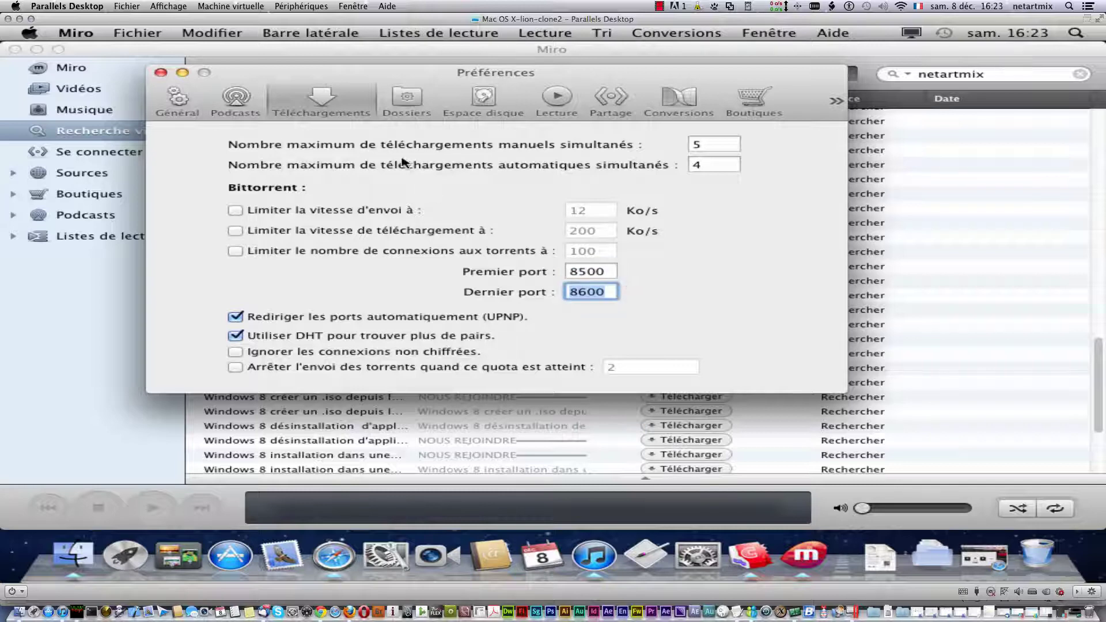
Review the preferences for folders, disk space, playback, sharing and conversions.
left_click(414, 98)
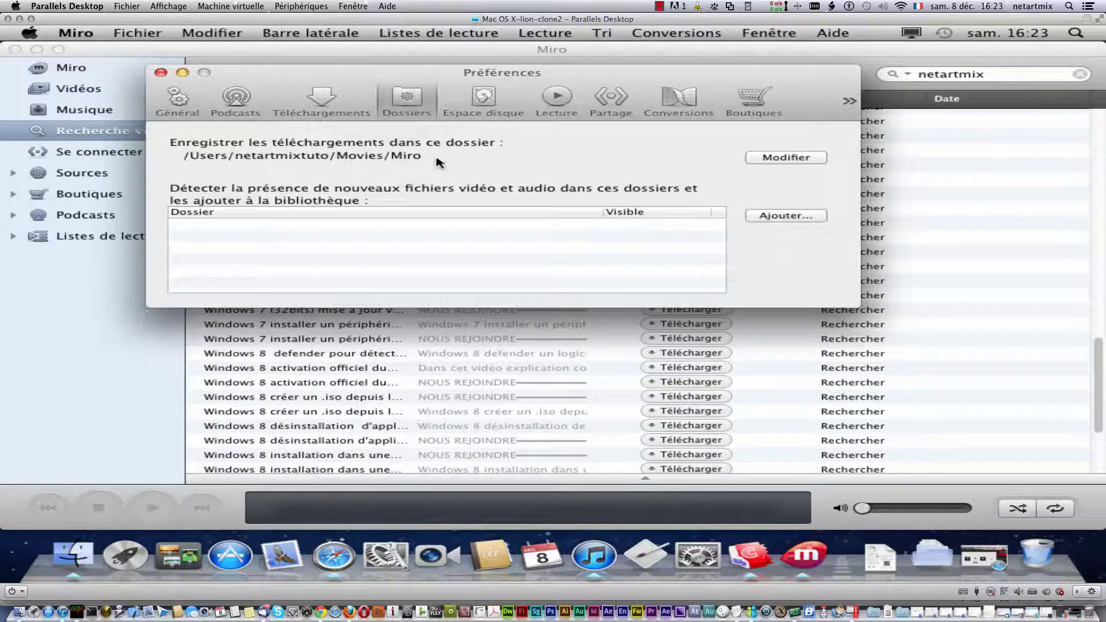
left_click(485, 99)
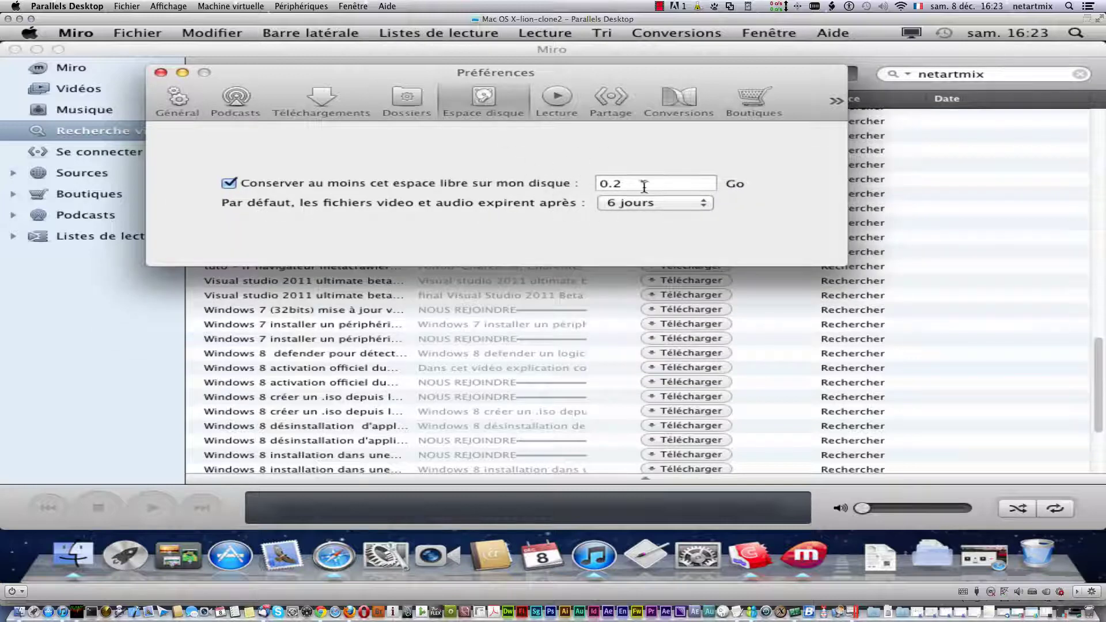
left_click(558, 101)
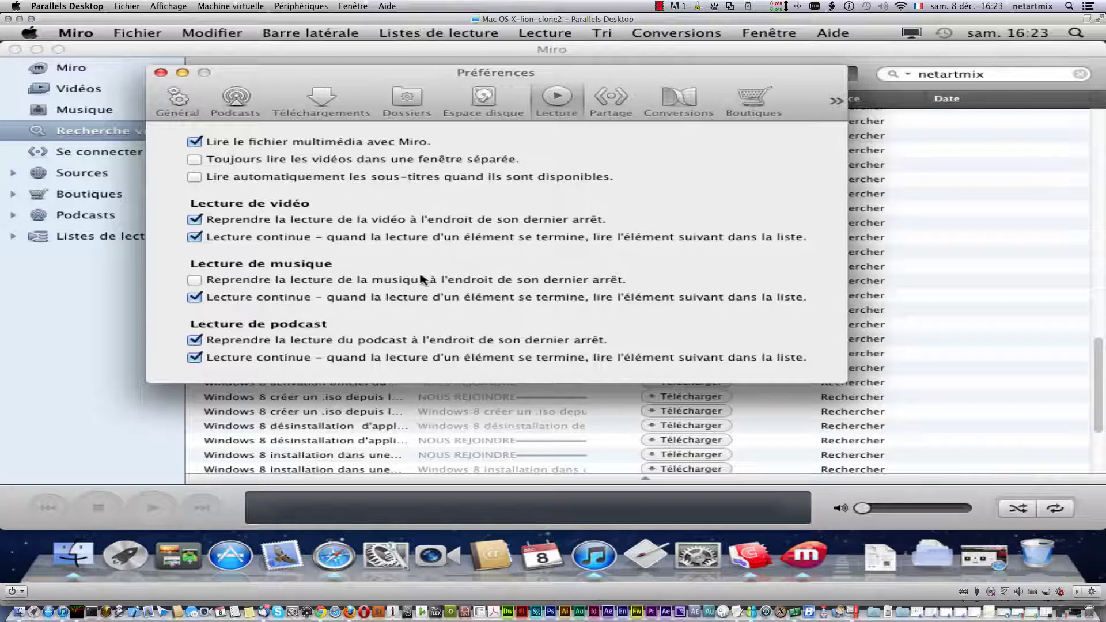
left_click(621, 104)
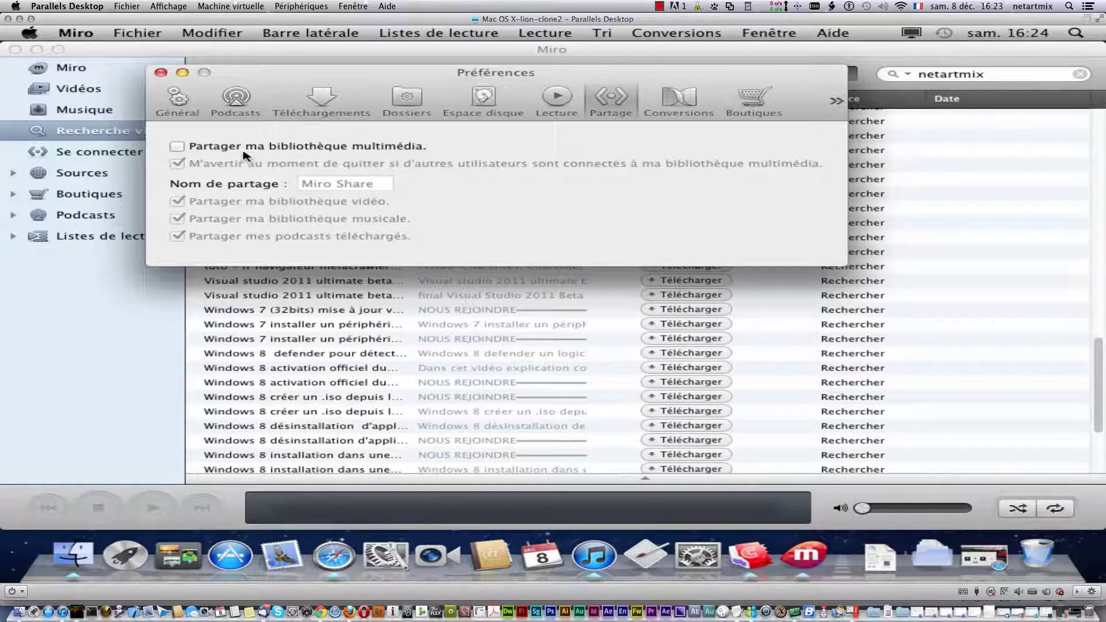
left_click(697, 109)
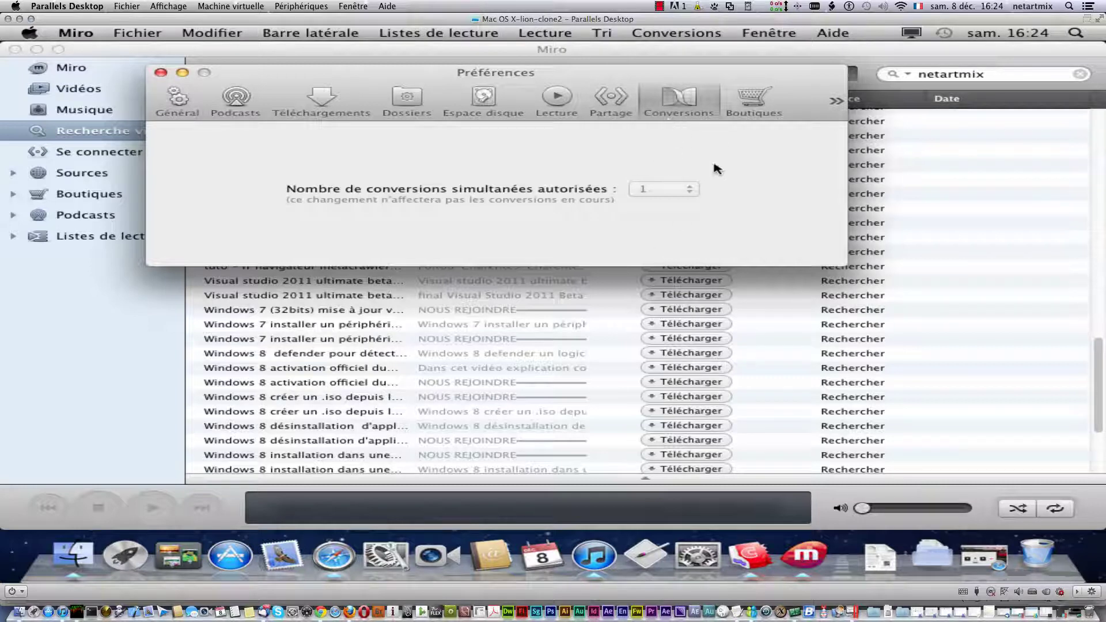
Review the MP3 store preferences, going through the whole list of stores and their visibility settings.
left_click(747, 100)
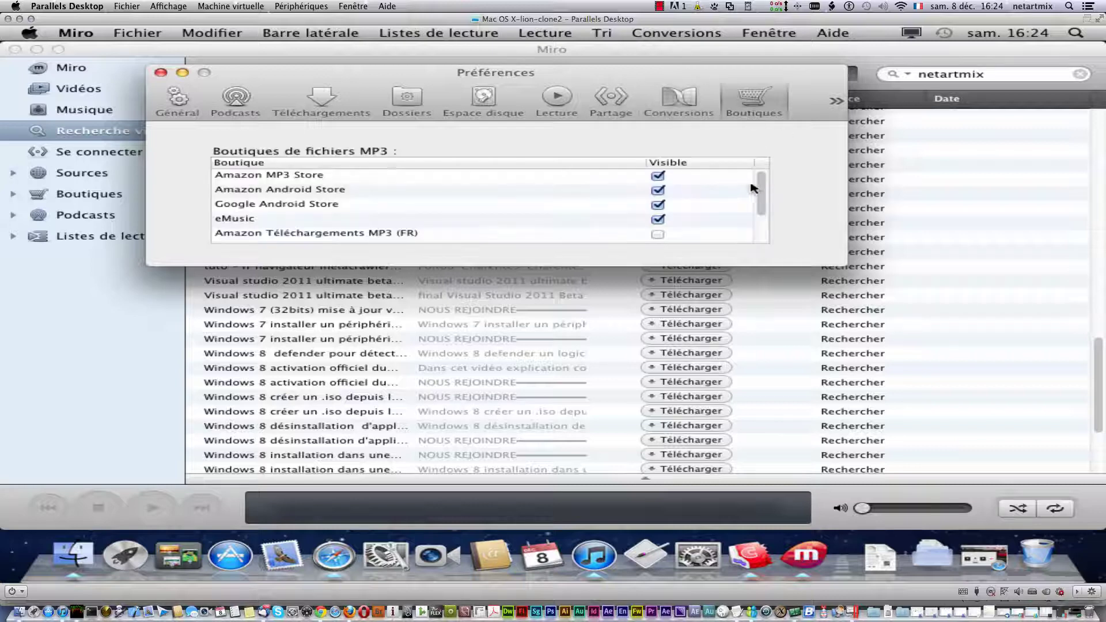
left_click_drag(759, 190, 762, 224)
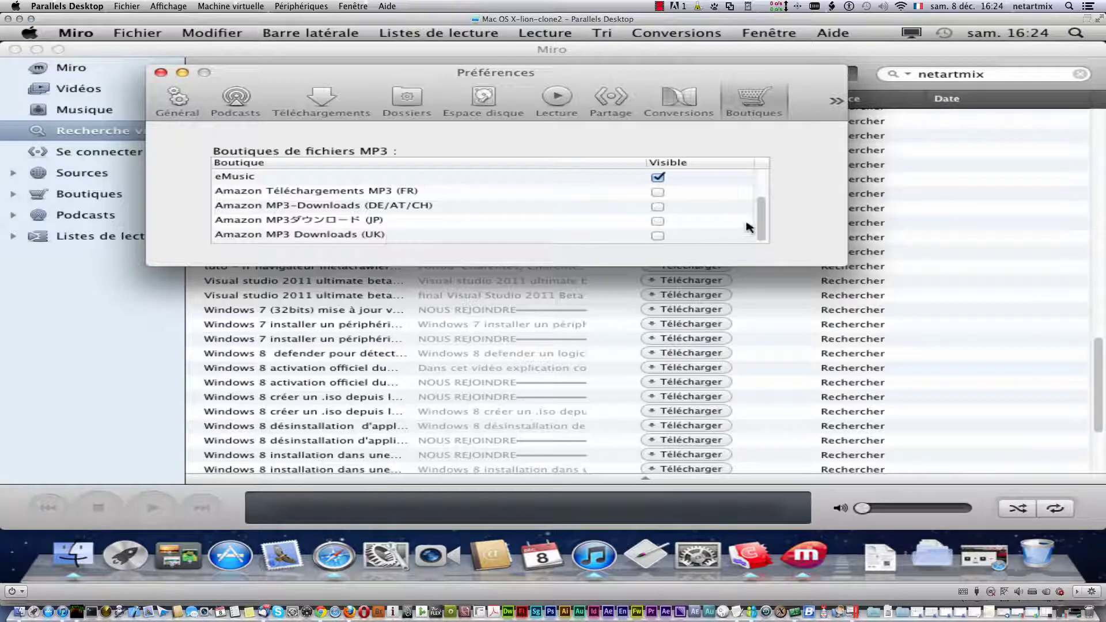
left_click_drag(761, 217, 761, 191)
Reopen the Miro preferences, review the available extensions, and close the preferences.
left_click(851, 102)
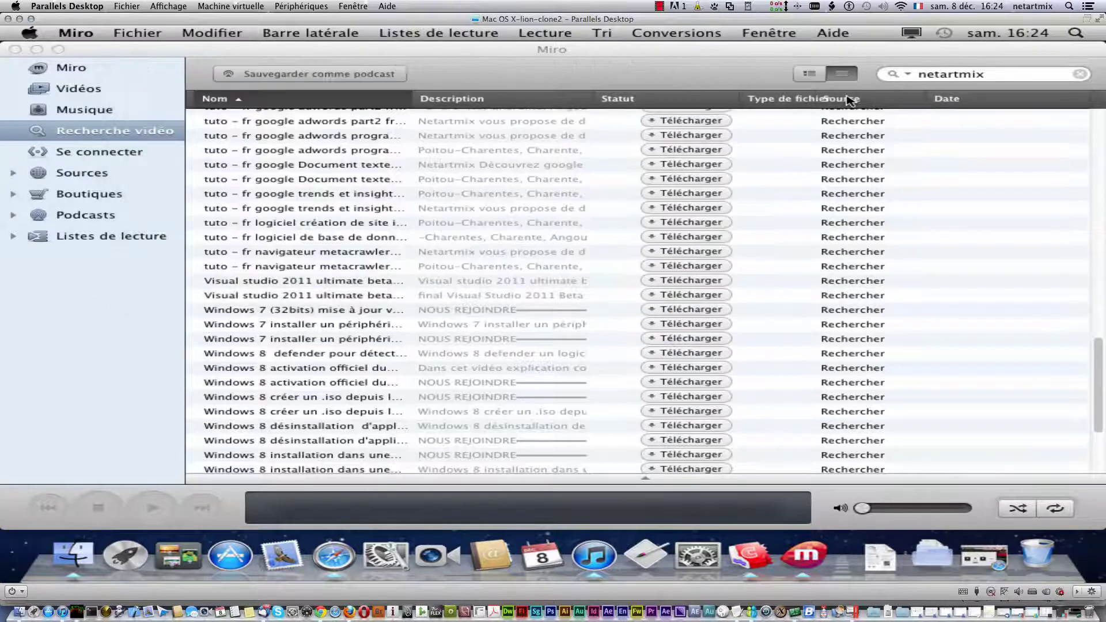
left_click(76, 32)
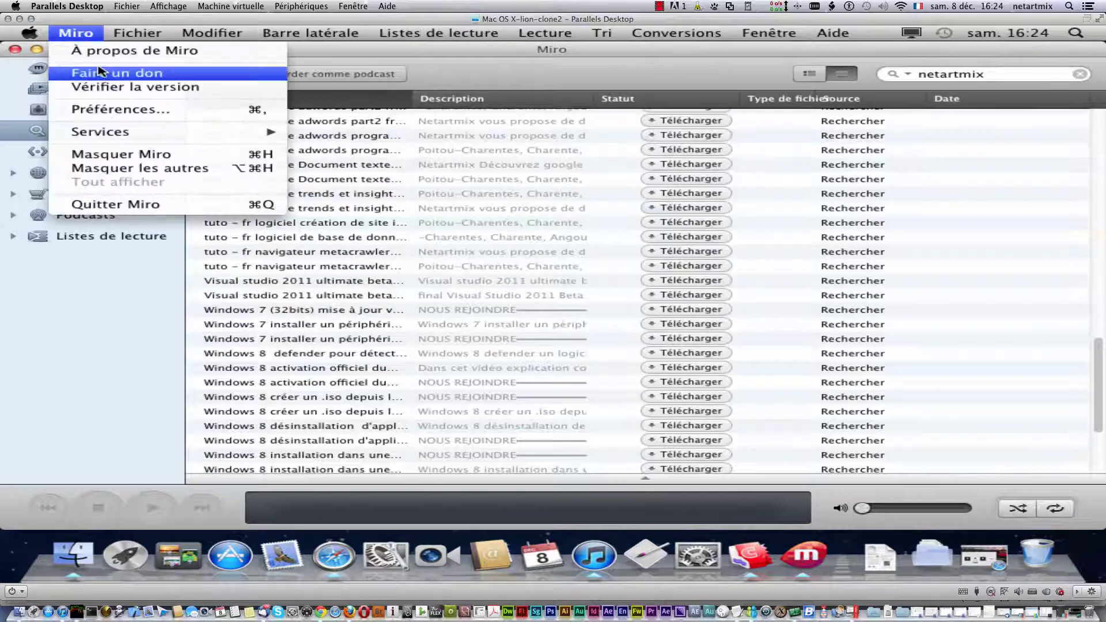
left_click(119, 109)
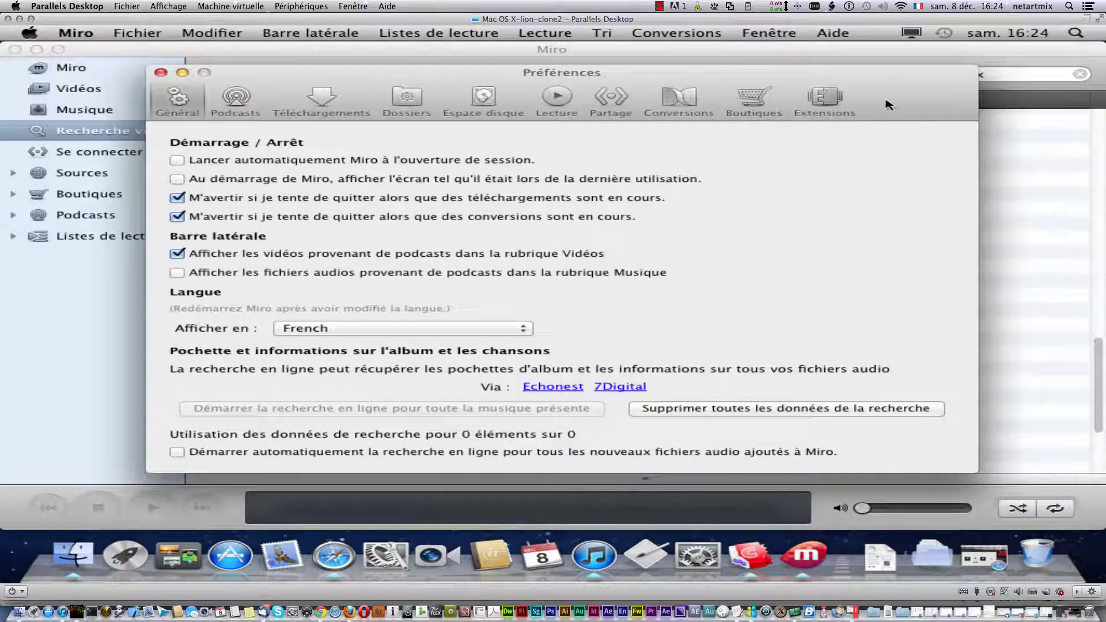
left_click(825, 99)
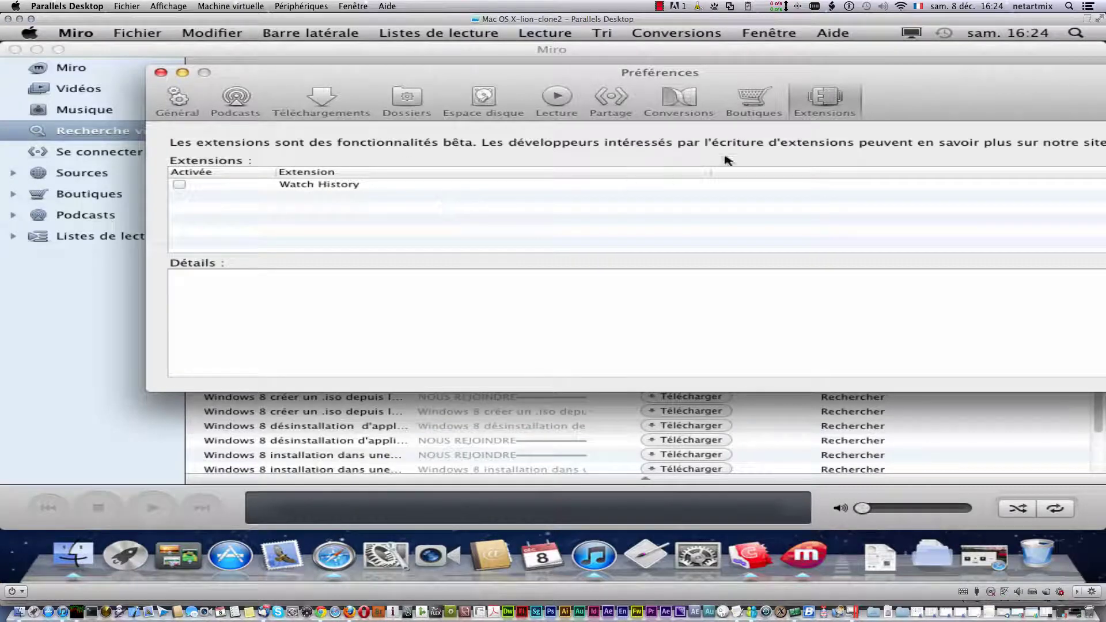
left_click(161, 73)
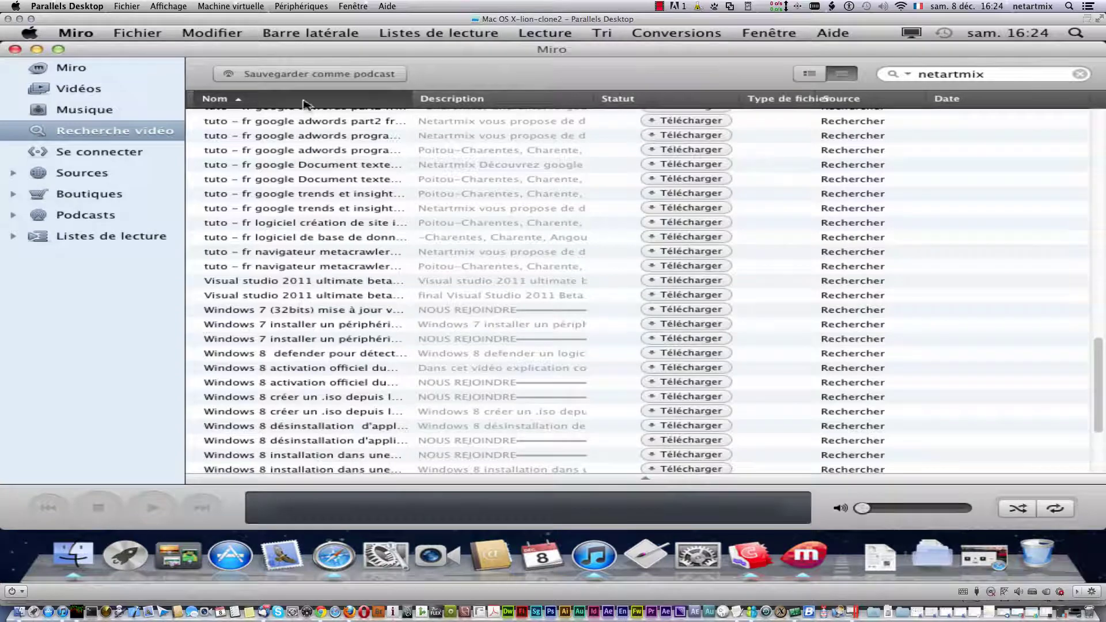
Examine the request for downloading a file from a URL, including its prefilled address, and cancel it.
left_click(138, 32)
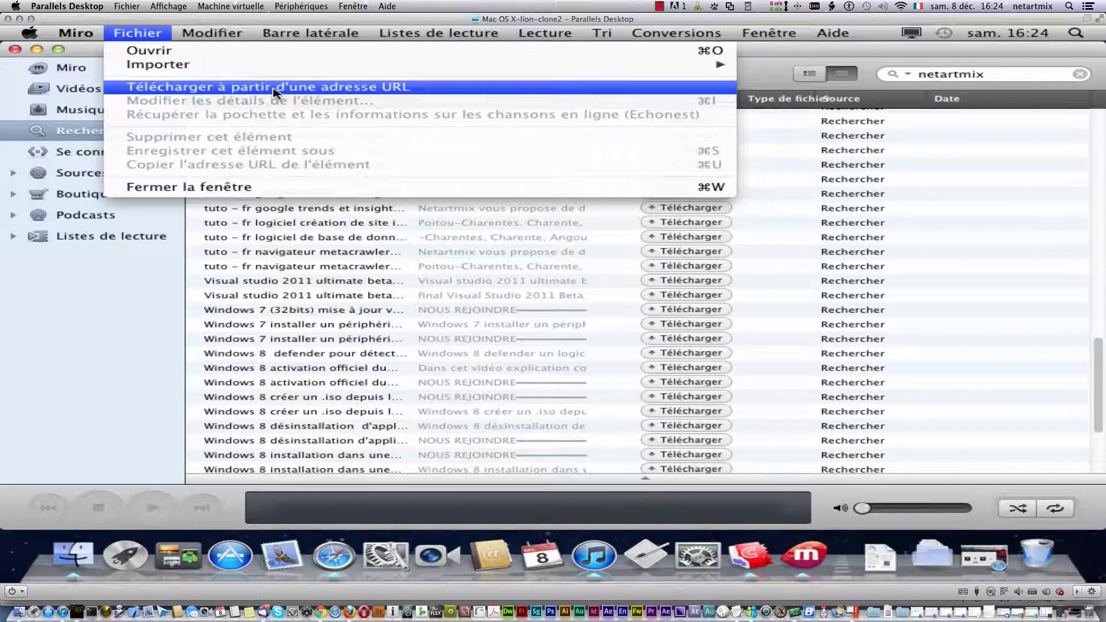
left_click(463, 88)
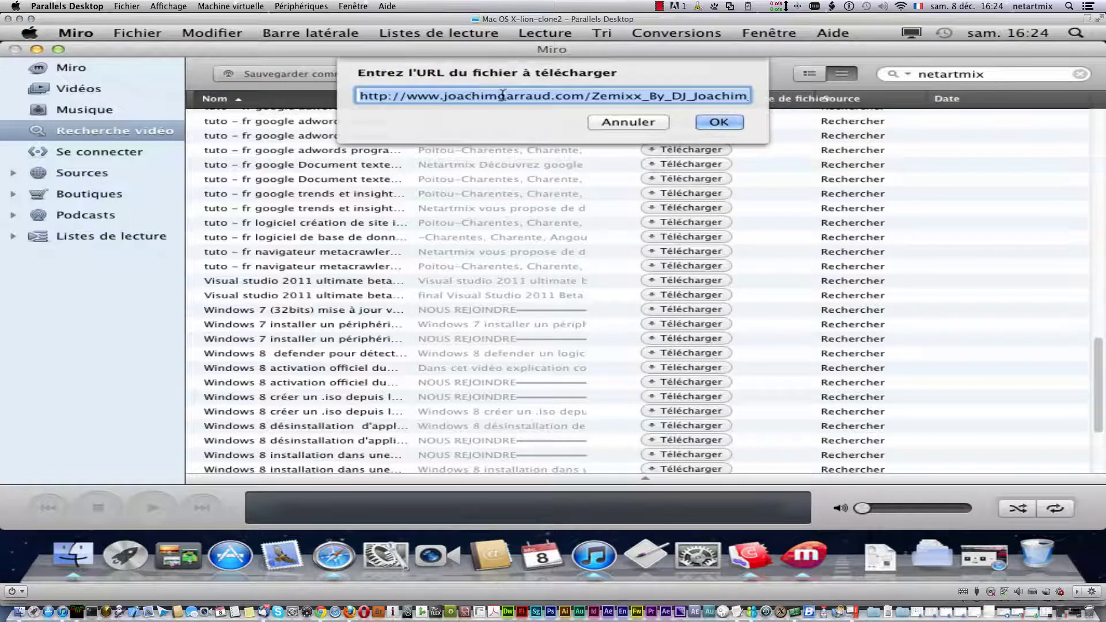
left_click_drag(426, 94, 784, 110)
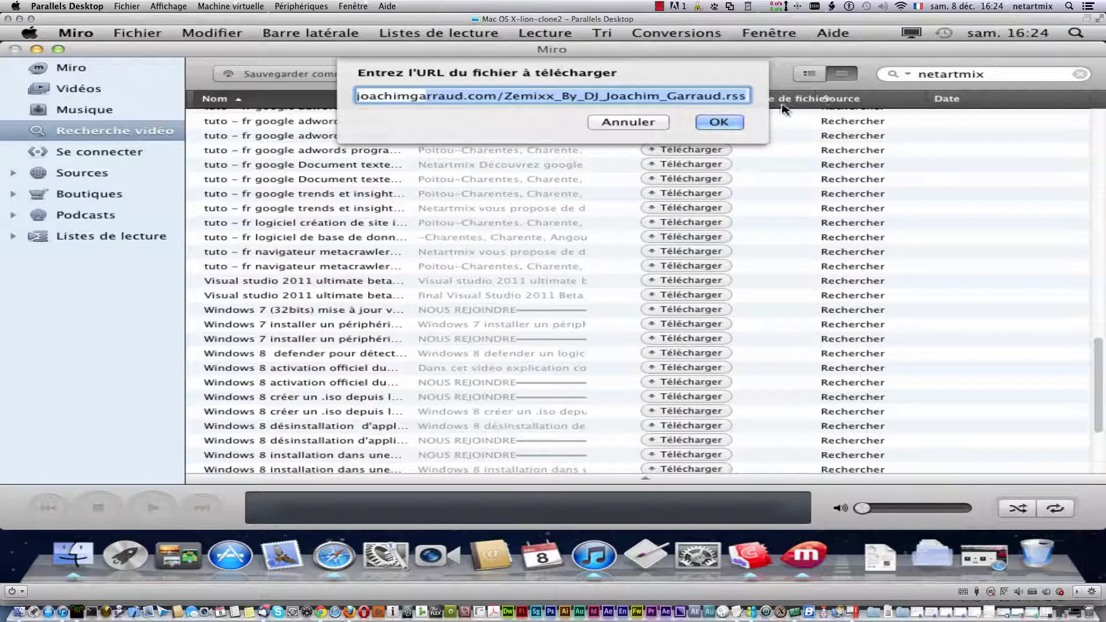
left_click(628, 122)
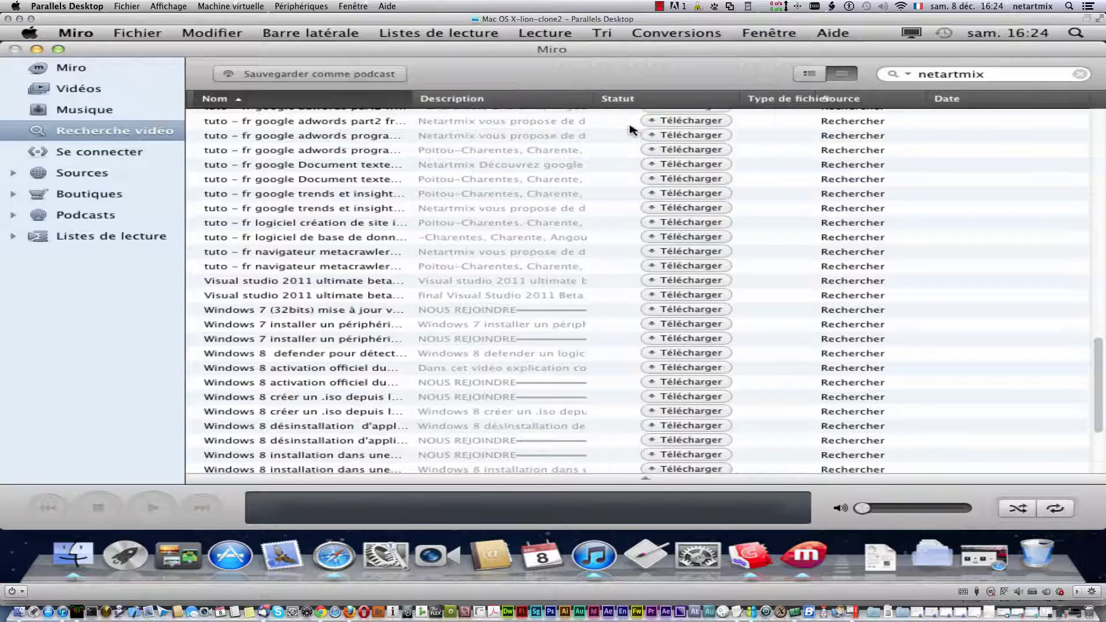
Review the available editing, sidebar, playlist and playback commands.
left_click(211, 34)
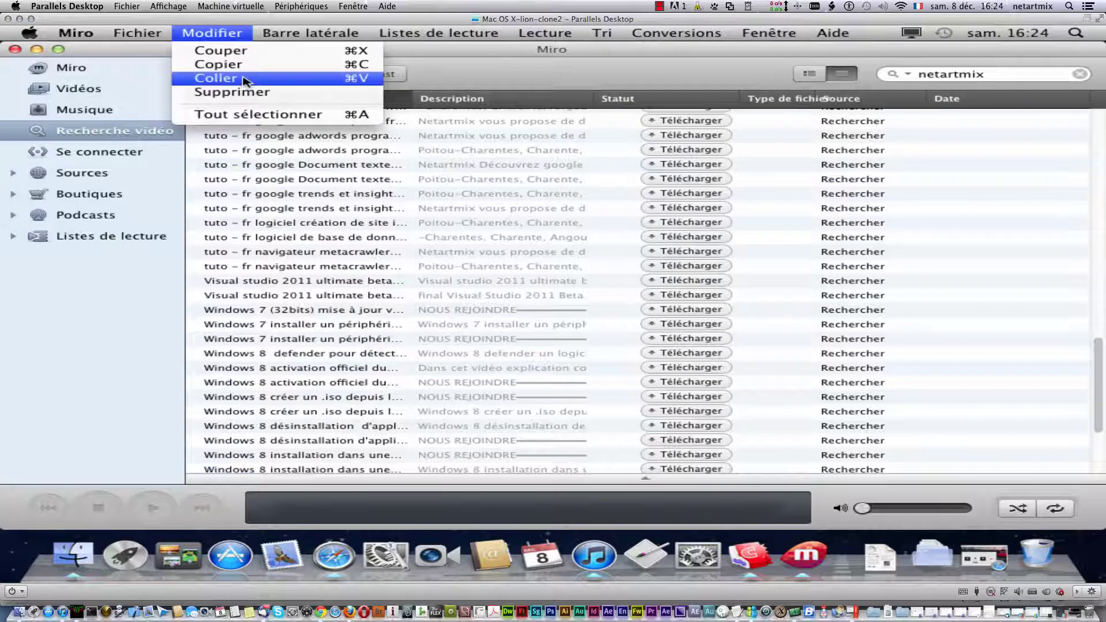
mouse_move(276, 33)
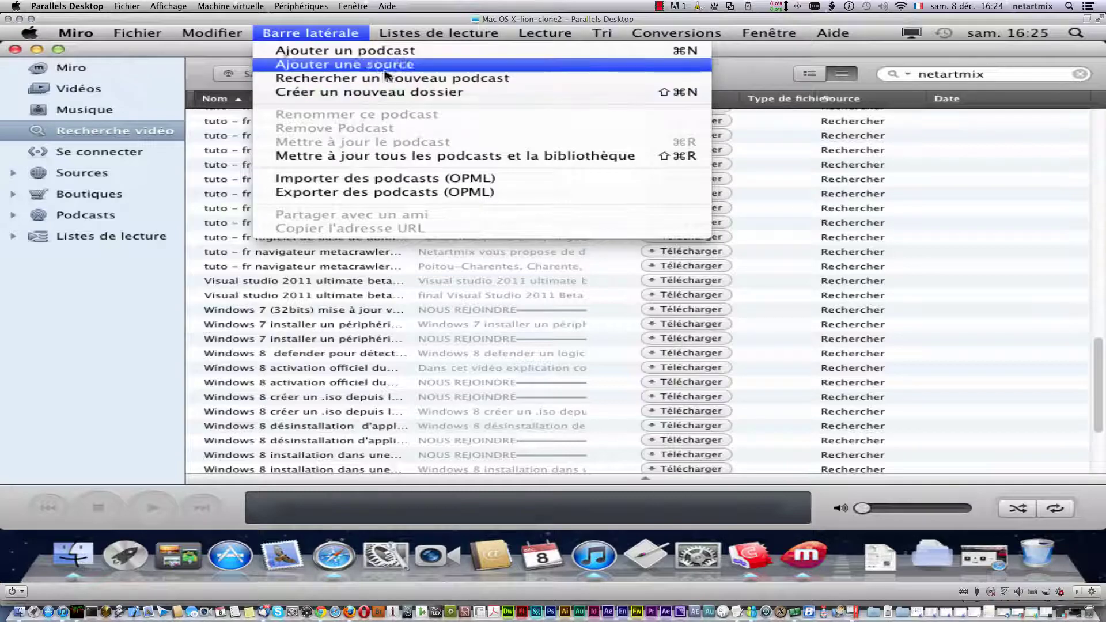
mouse_move(396, 39)
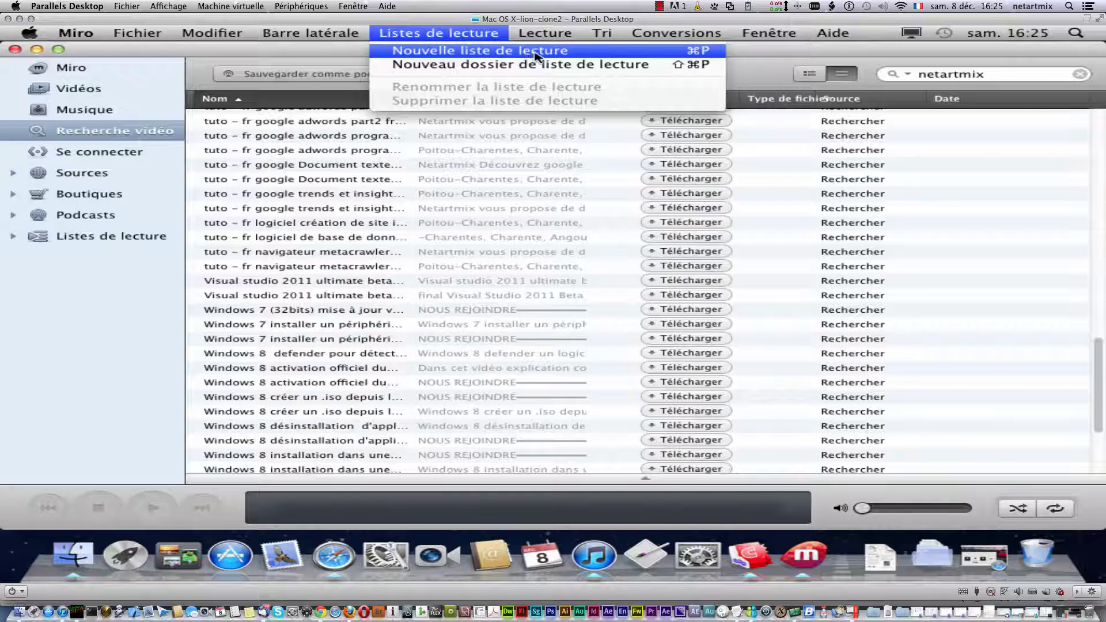
mouse_move(540, 38)
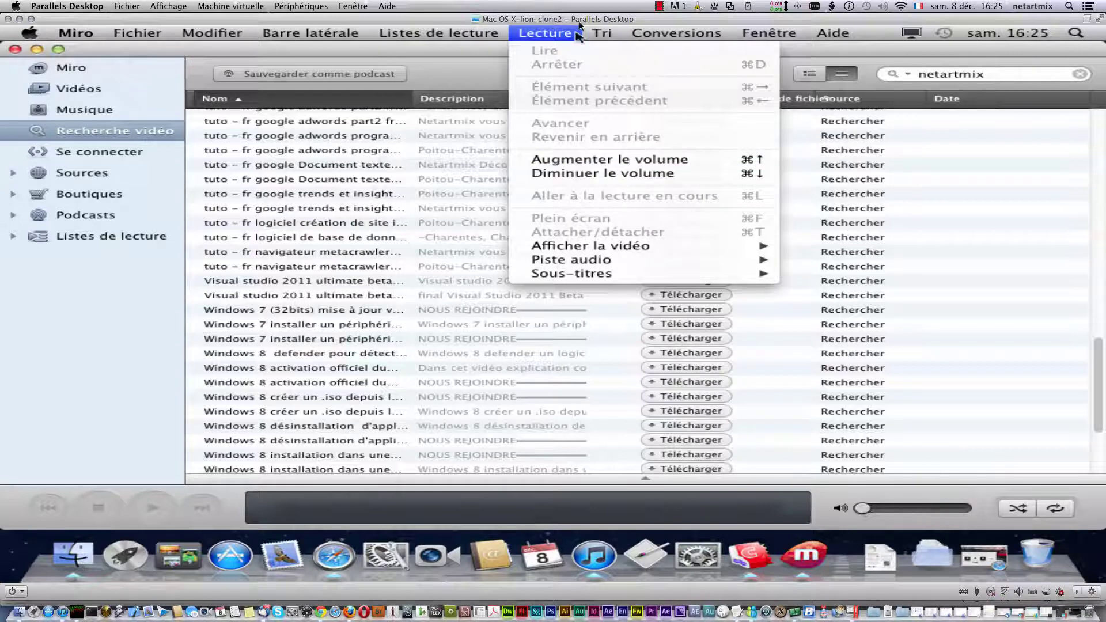
Show the Classement and Taille columns in the video search results.
mouse_move(603, 37)
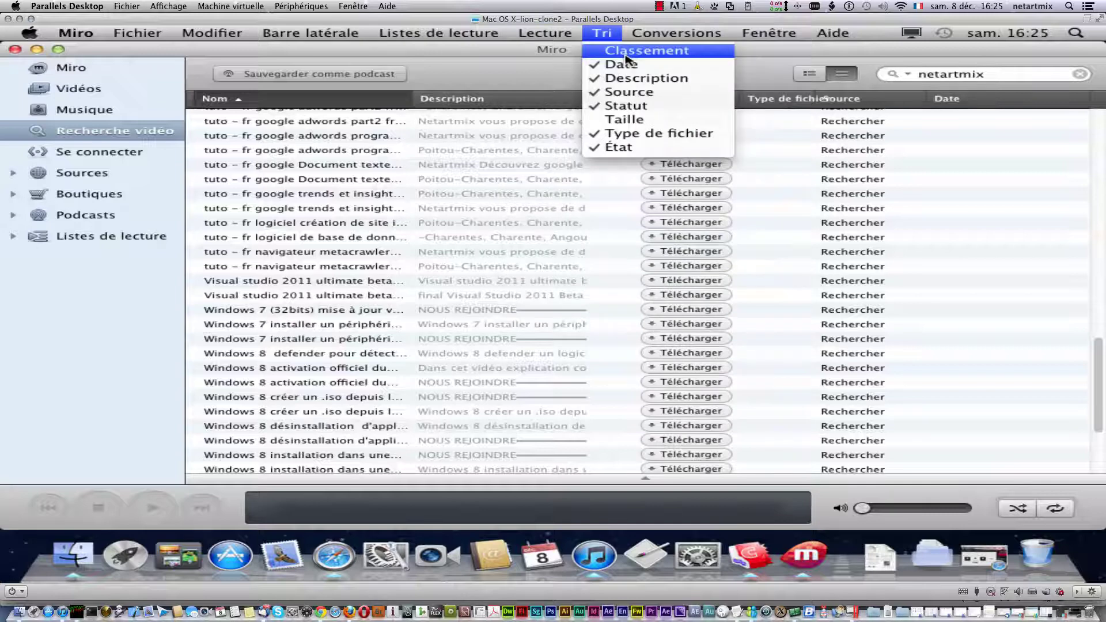
left_click(628, 58)
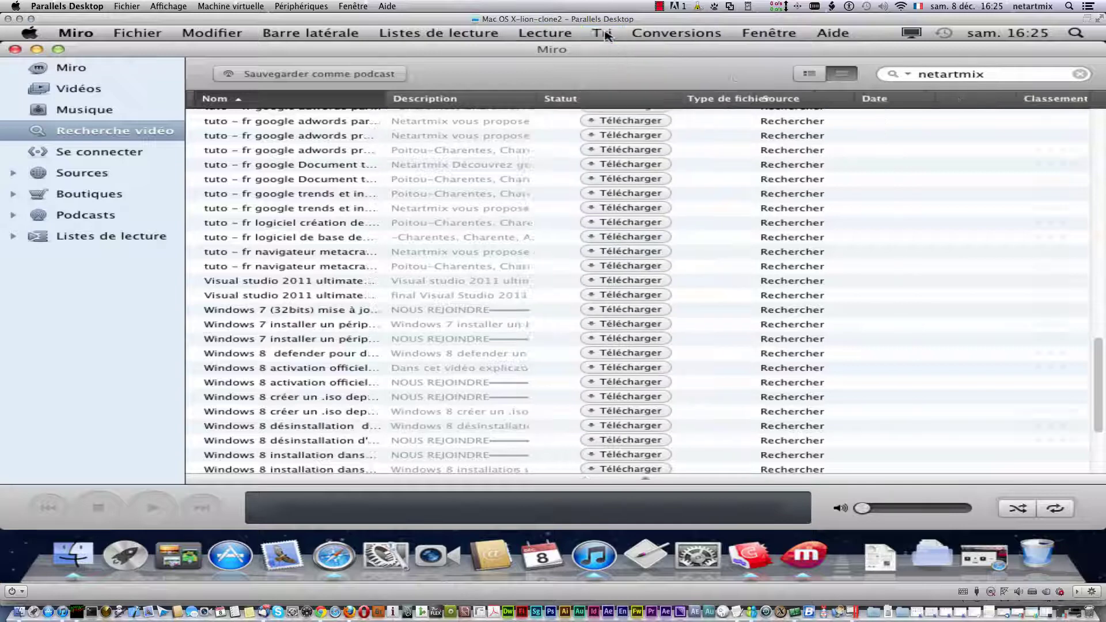
left_click(604, 33)
left_click(653, 120)
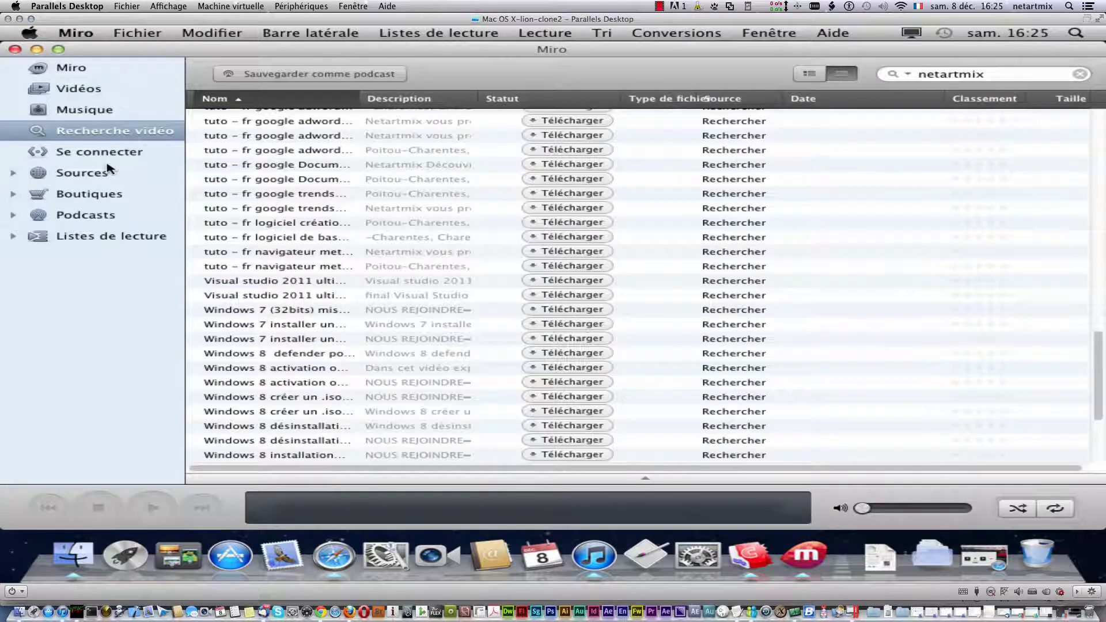
Expand the list of sources and view the YouTube and YouTorrent pages, checking the conversion formats in between.
left_click(14, 174)
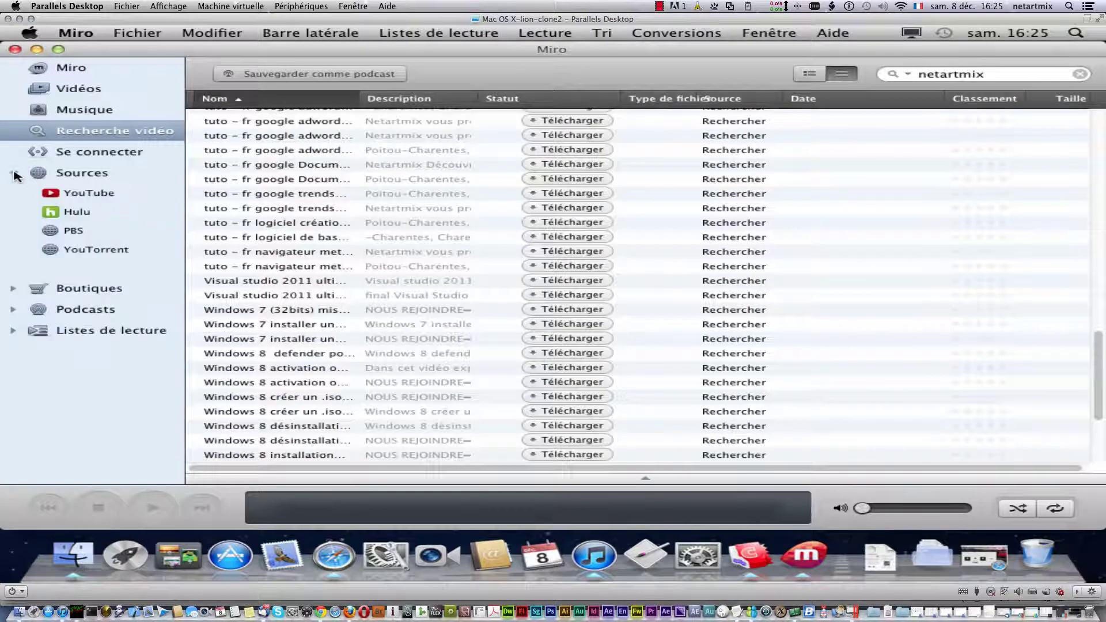
left_click(98, 193)
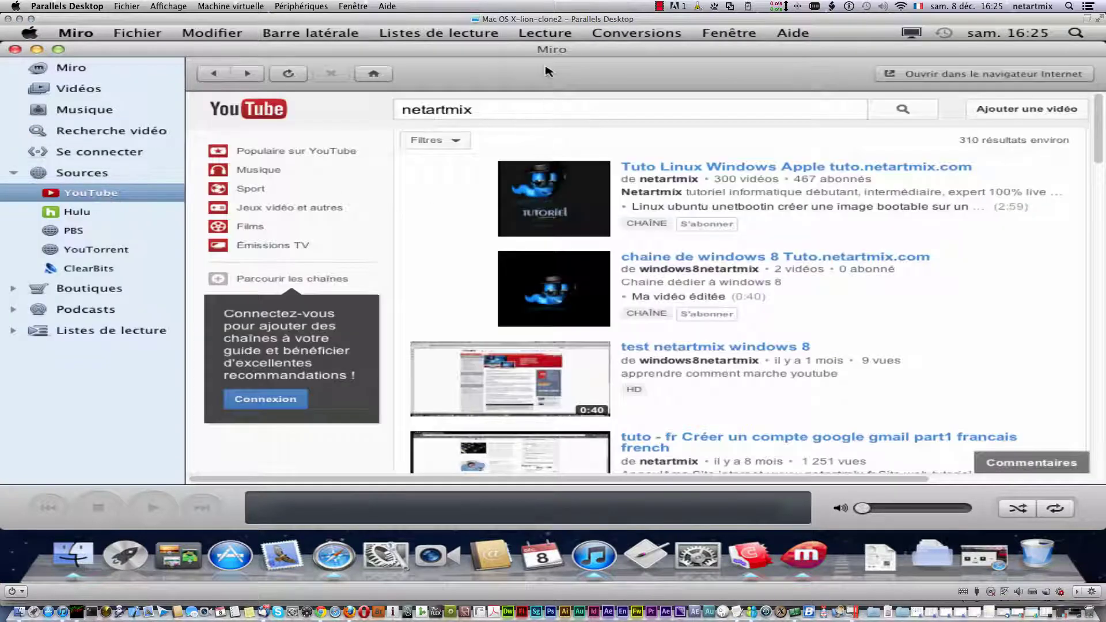
left_click(548, 33)
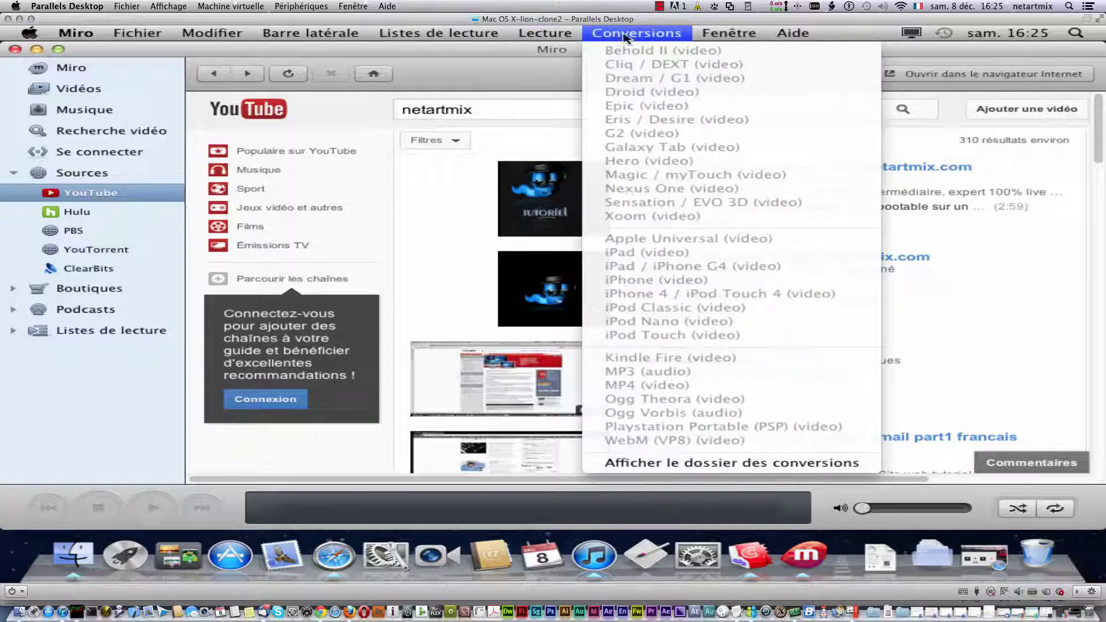
mouse_move(611, 37)
left_click(79, 252)
left_click(129, 253)
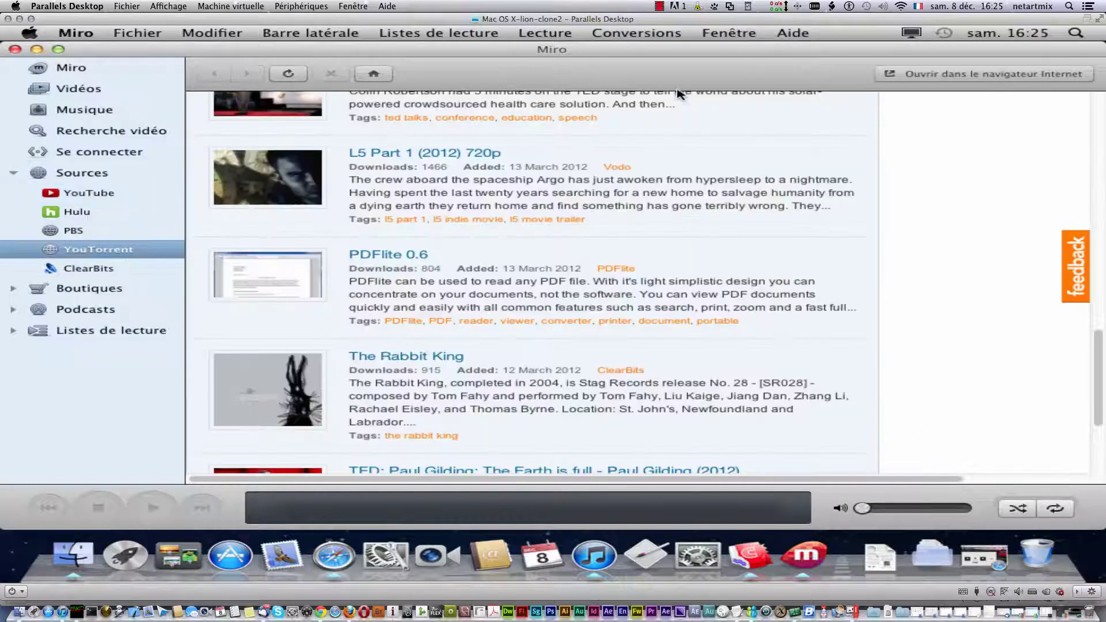
View the Se connecter page for sharing and device synchronisation, and review the playlist, conversion, window and help commands.
left_click(666, 36)
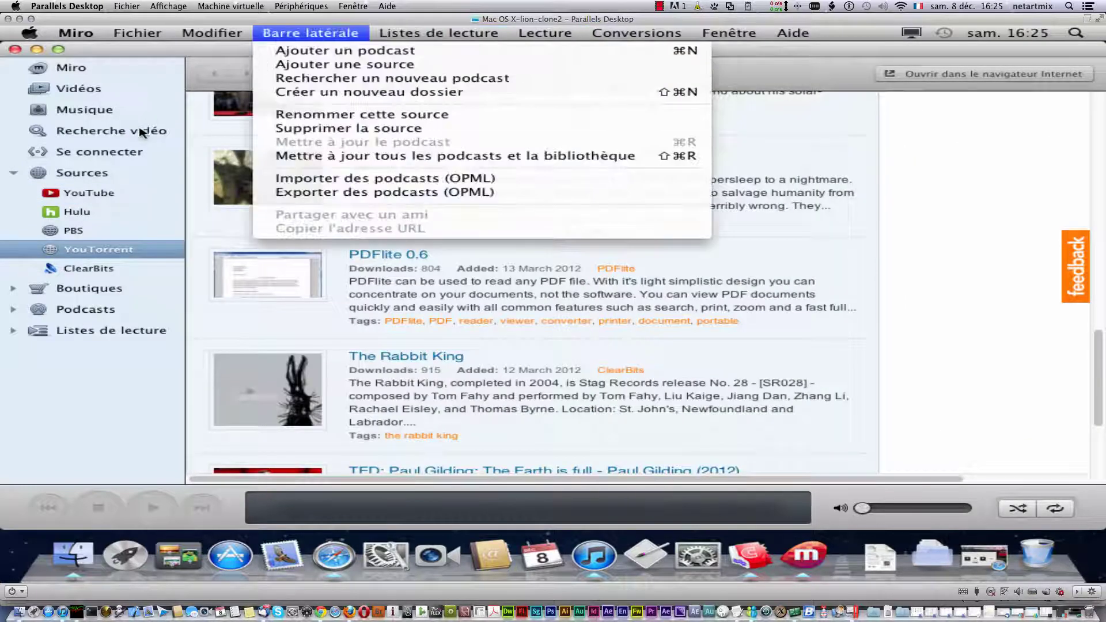
left_click(81, 155)
left_click(81, 154)
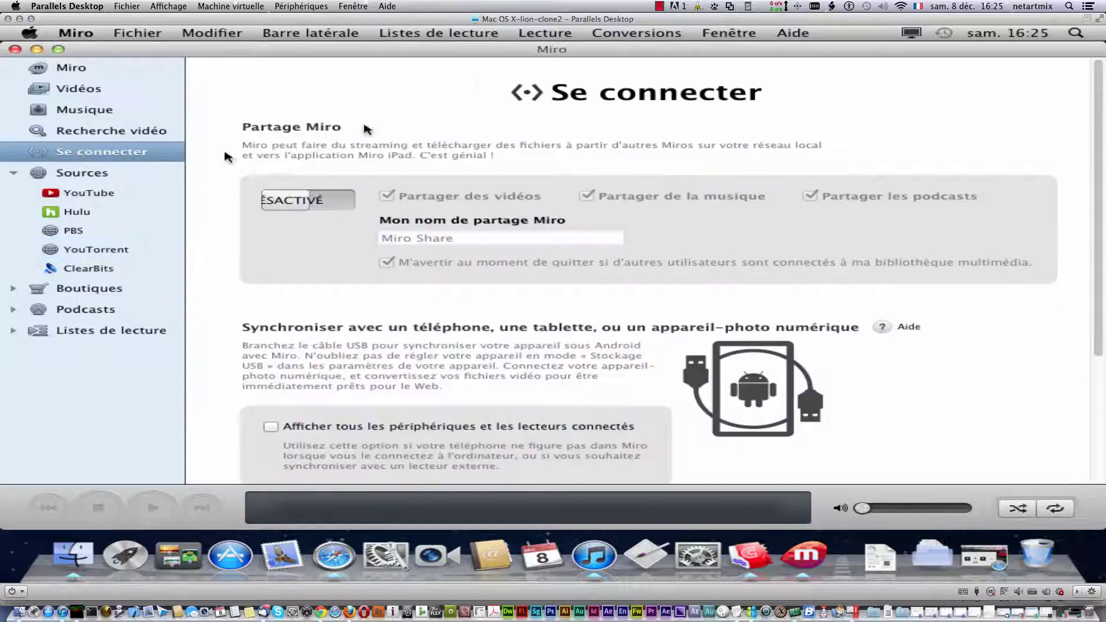
left_click(600, 36)
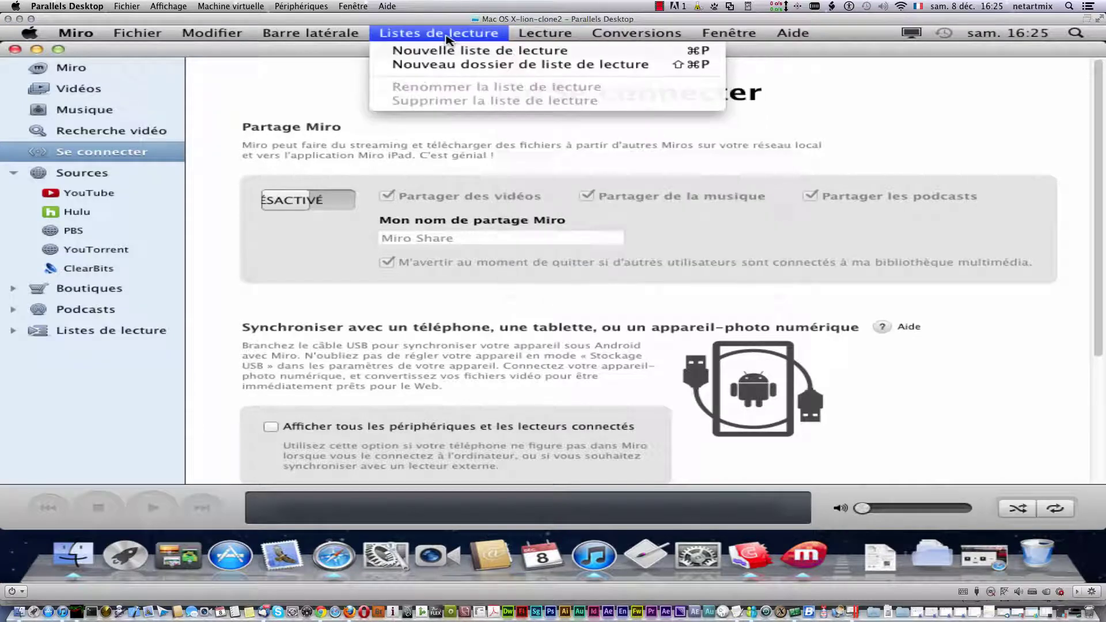
mouse_move(620, 33)
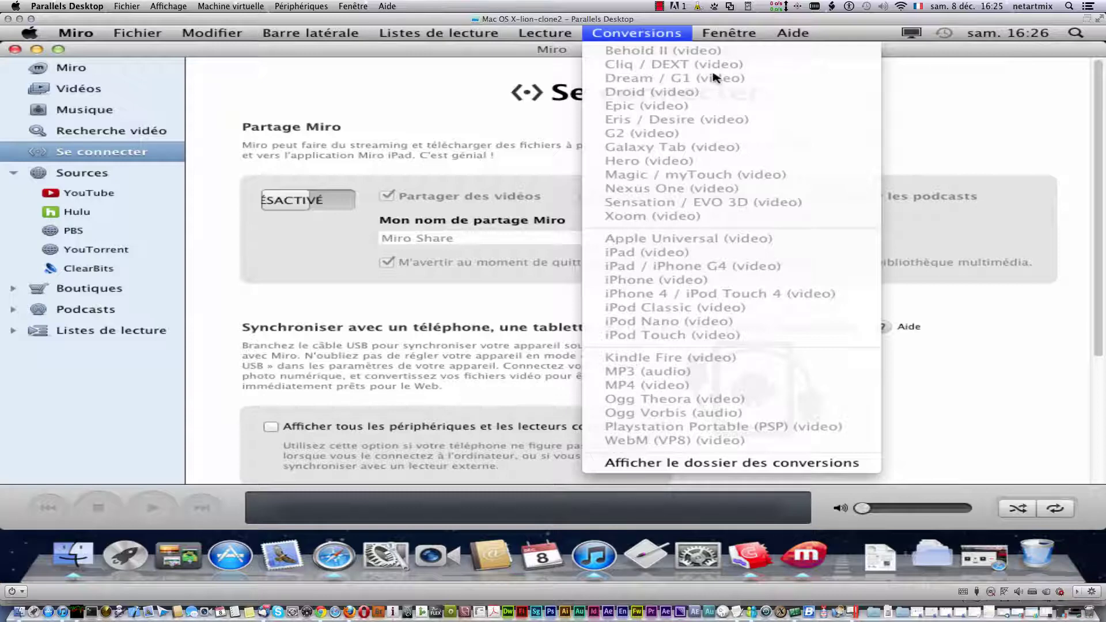
mouse_move(715, 38)
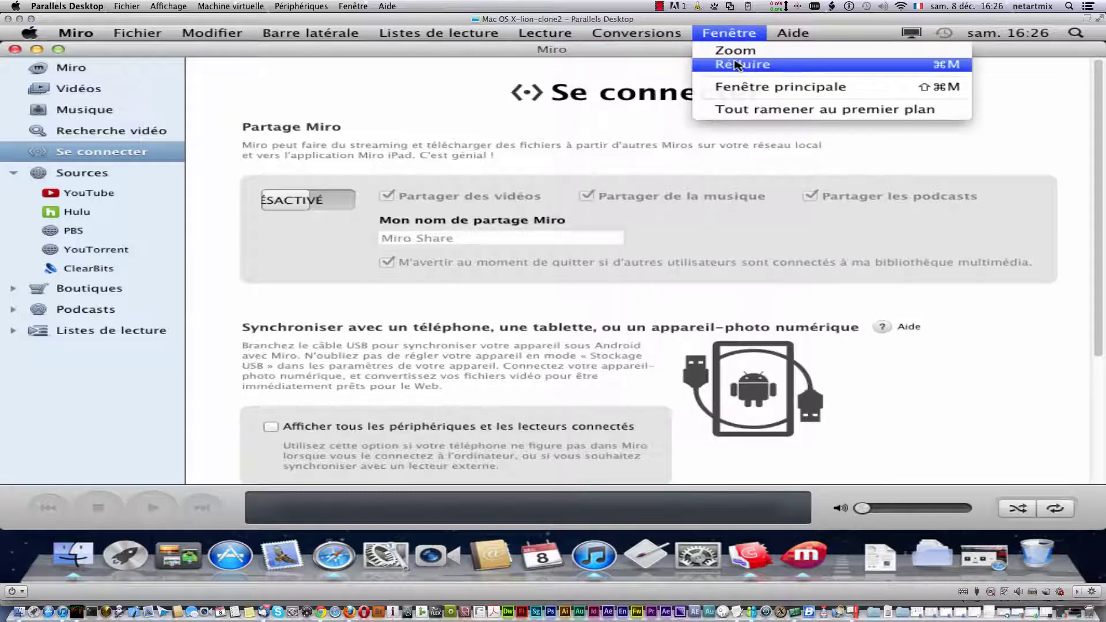
mouse_move(817, 40)
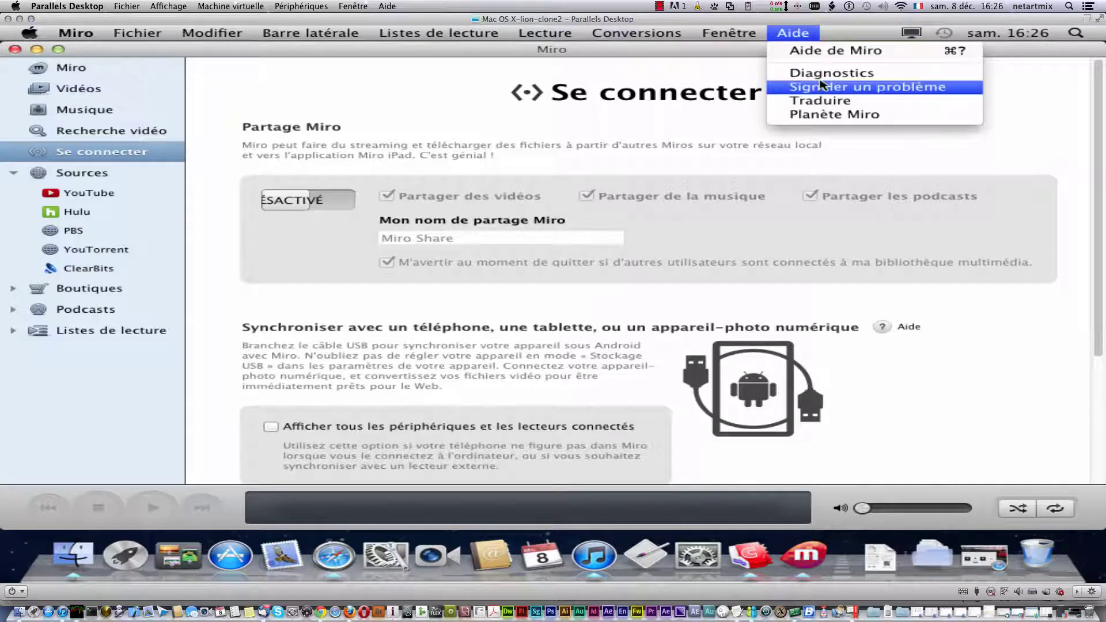
left_click(608, 58)
Revisit the netartmix video search results and the YouTube source page.
left_click(53, 132)
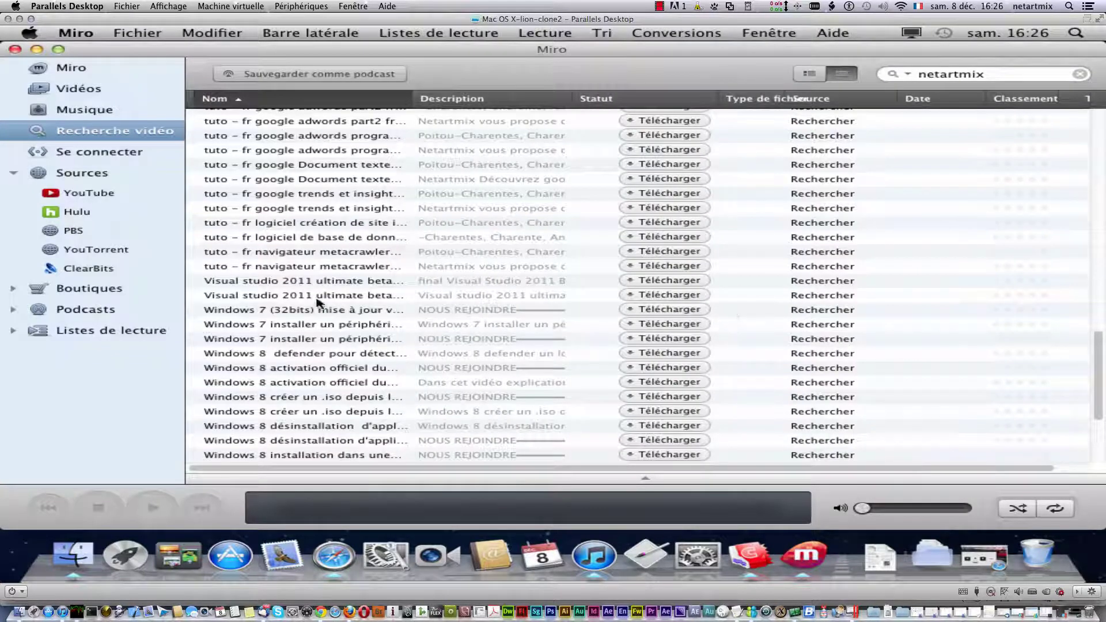
left_click(95, 174)
left_click(101, 195)
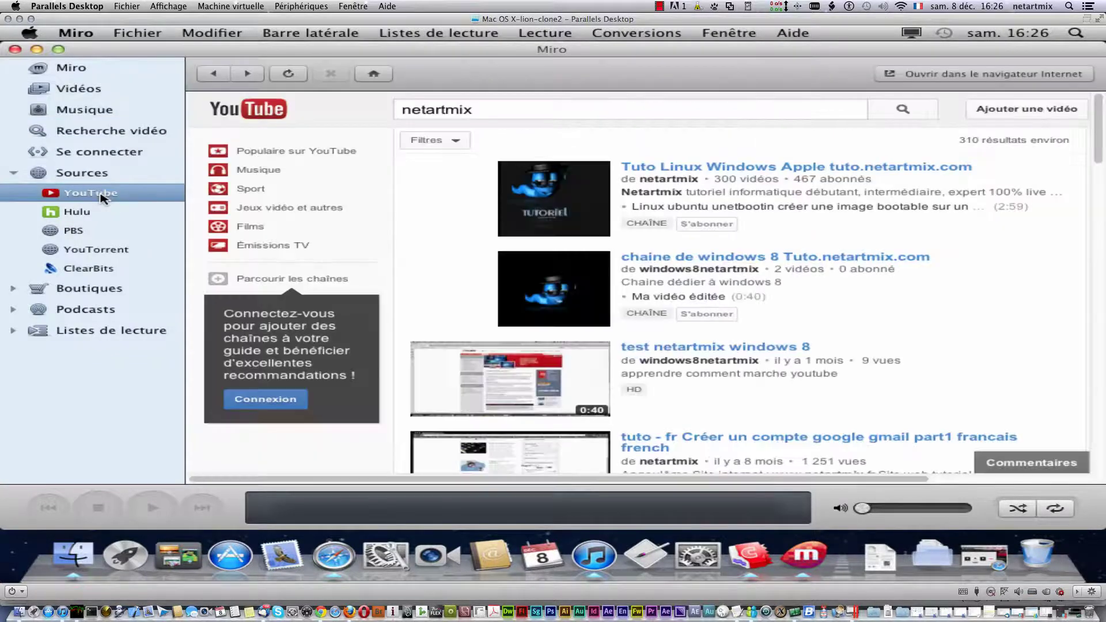
Add Google's web address as a new source in Sources and open its page.
left_click(95, 172)
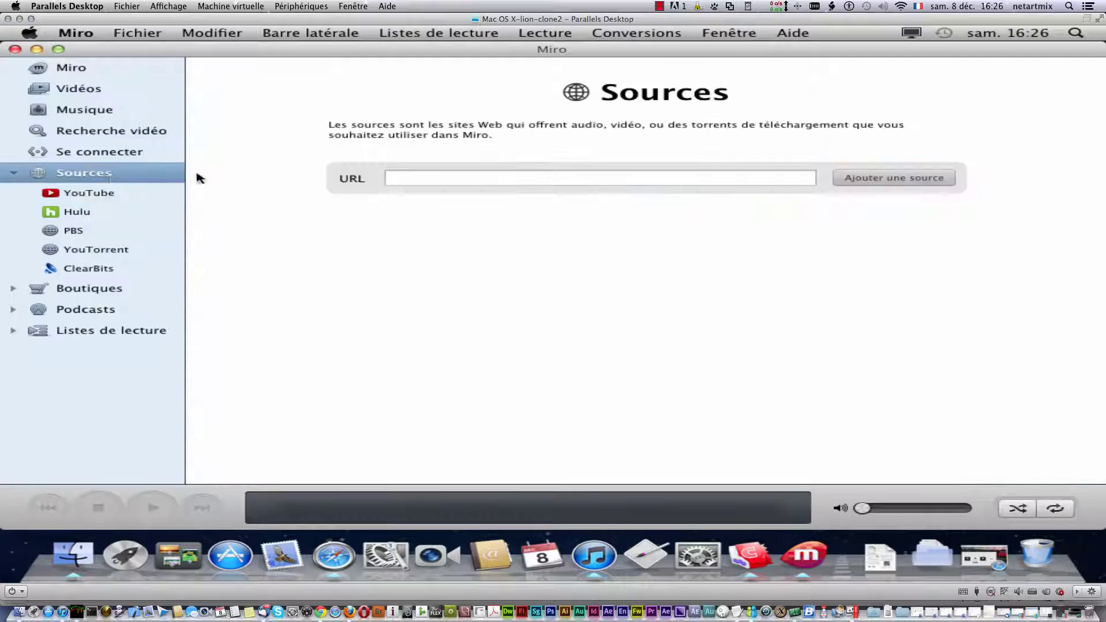
left_click(459, 180)
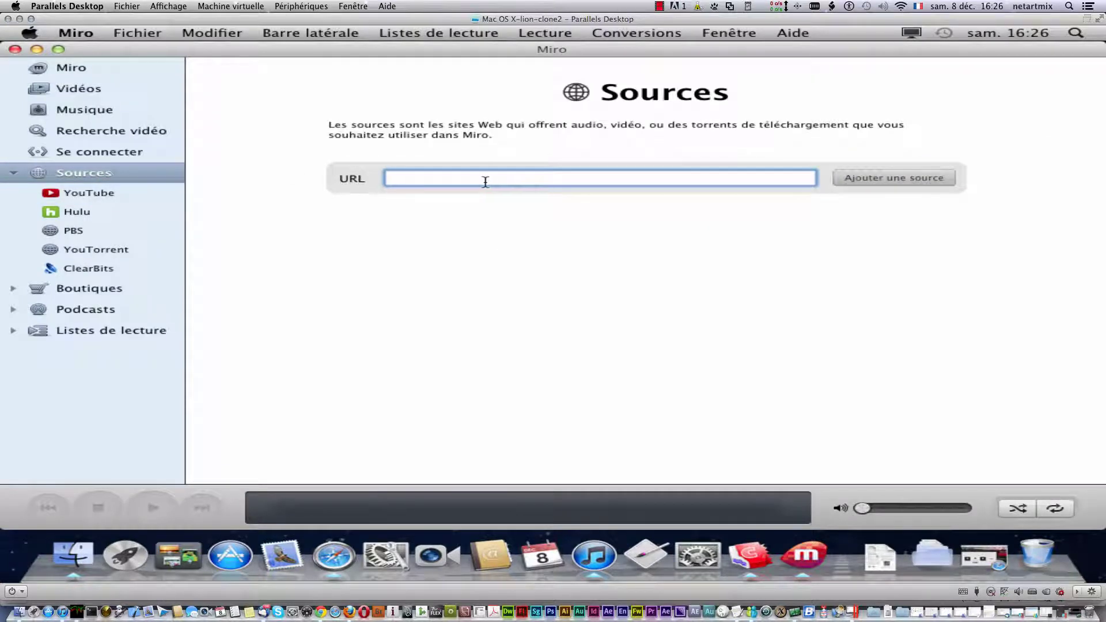
type("www.google.")
key("Return")
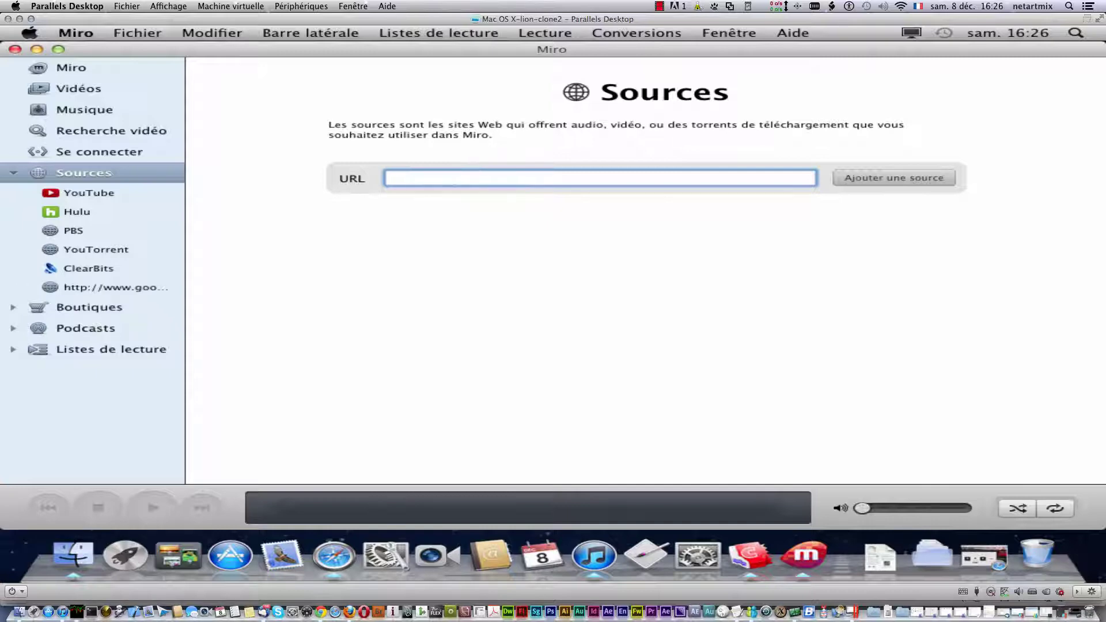
left_click(102, 288)
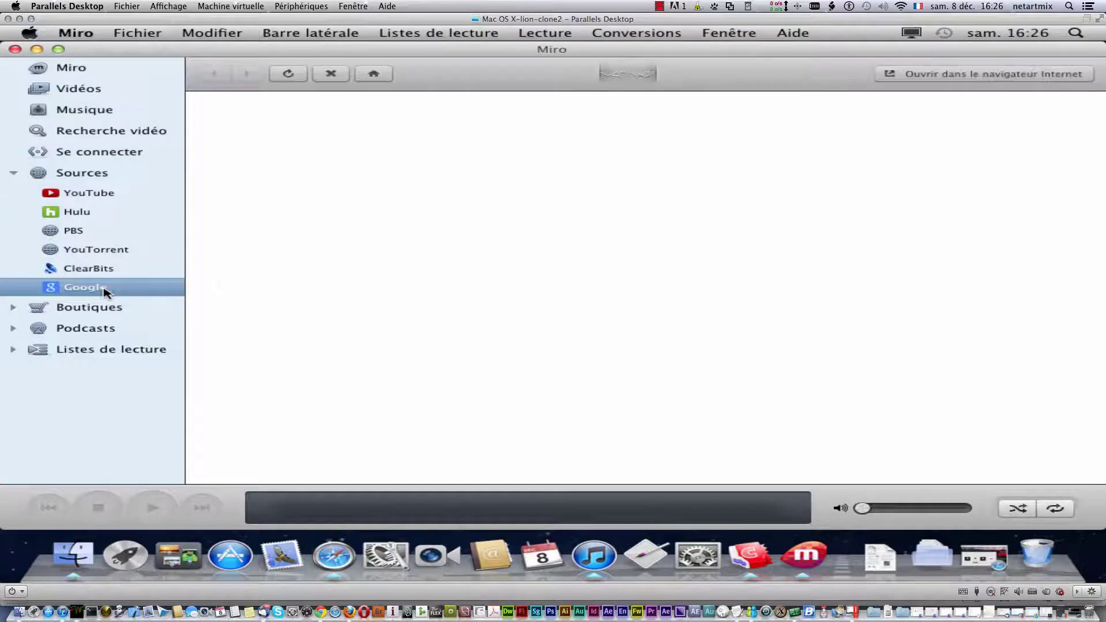
left_click(400, 264)
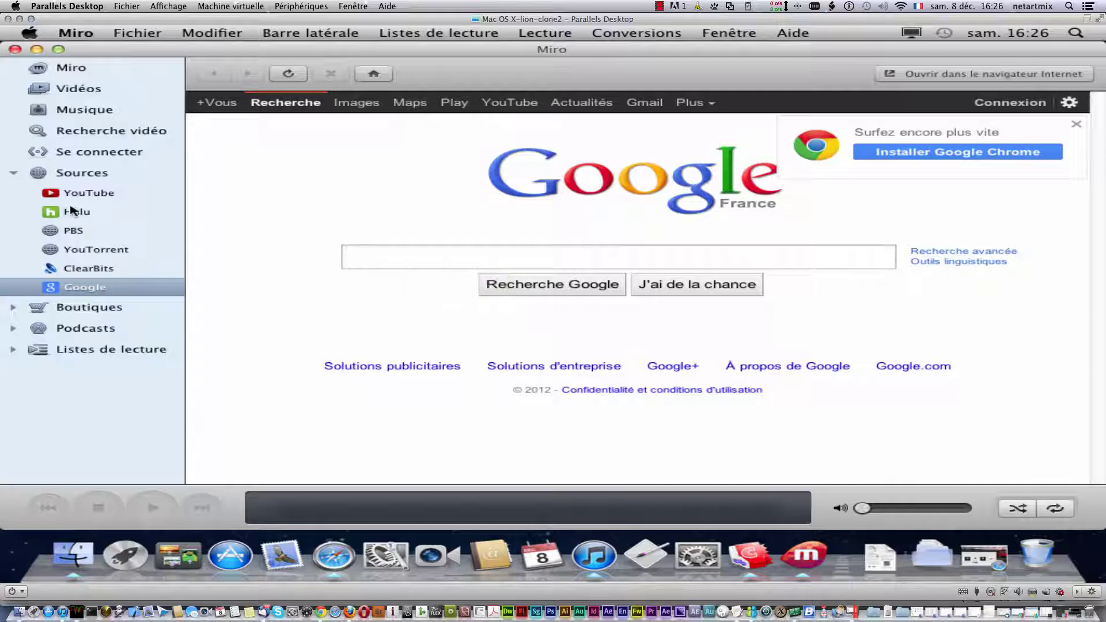
left_click(91, 177)
left_click(406, 179)
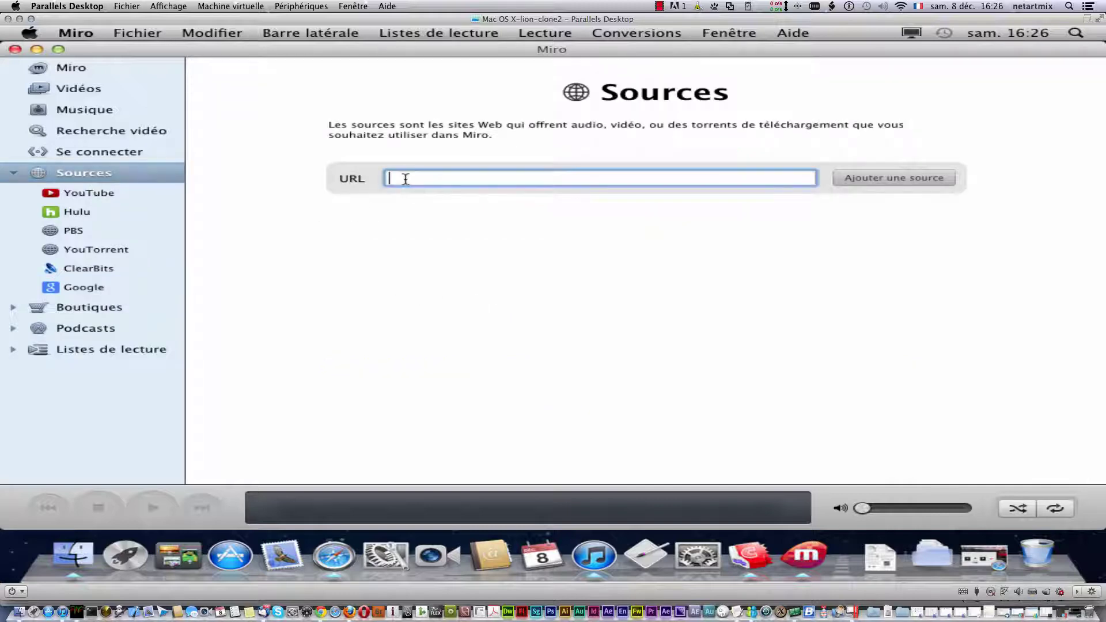
type("www.dailymotion.com")
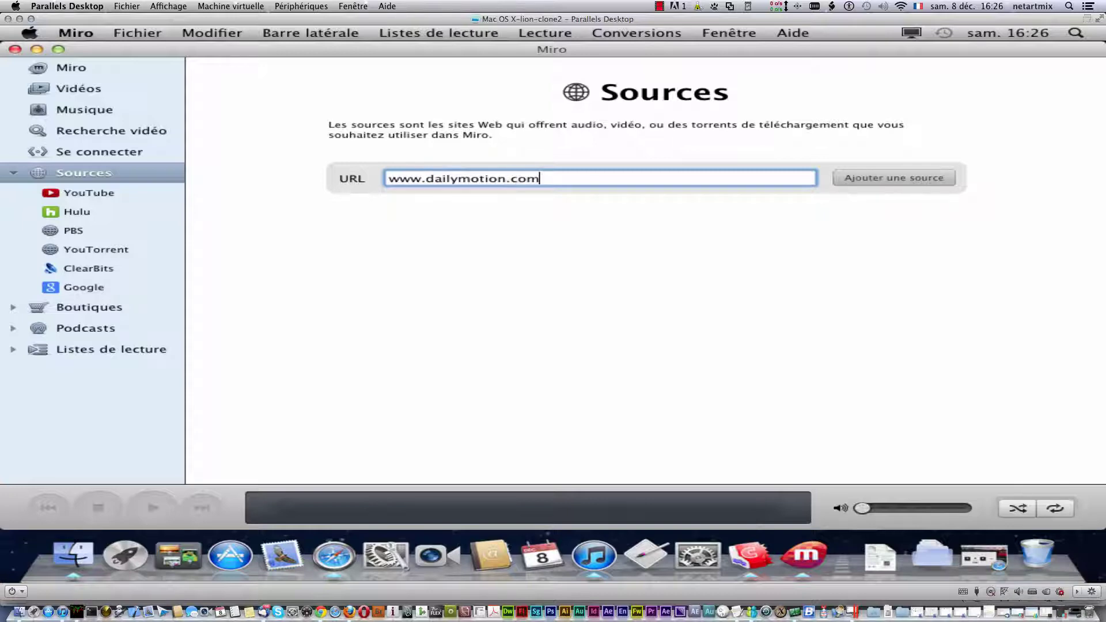
left_click(884, 179)
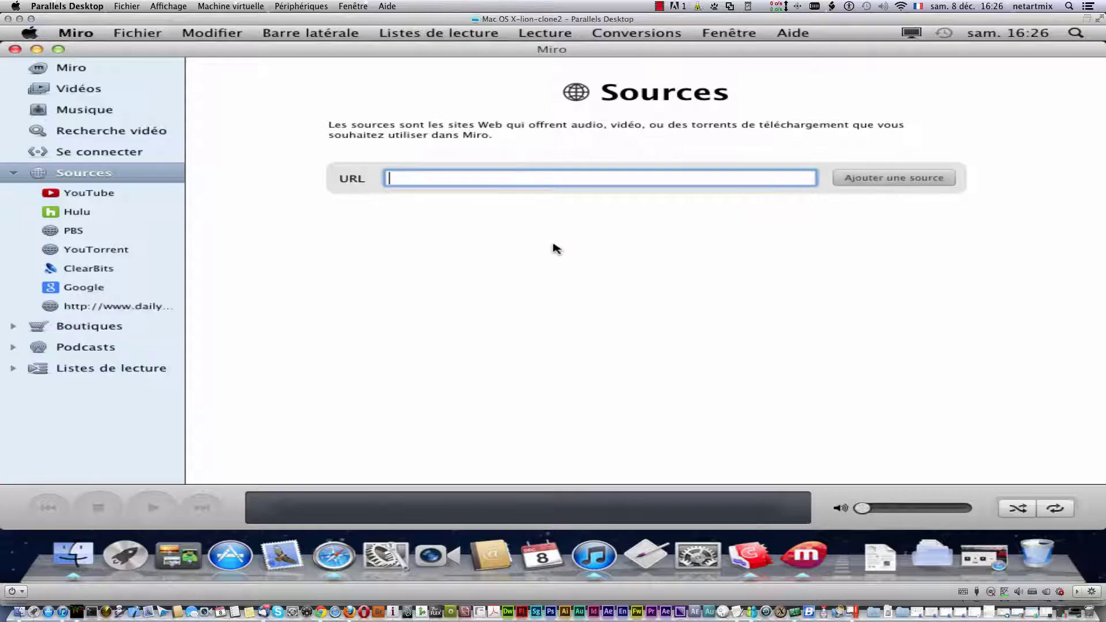
left_click(128, 310)
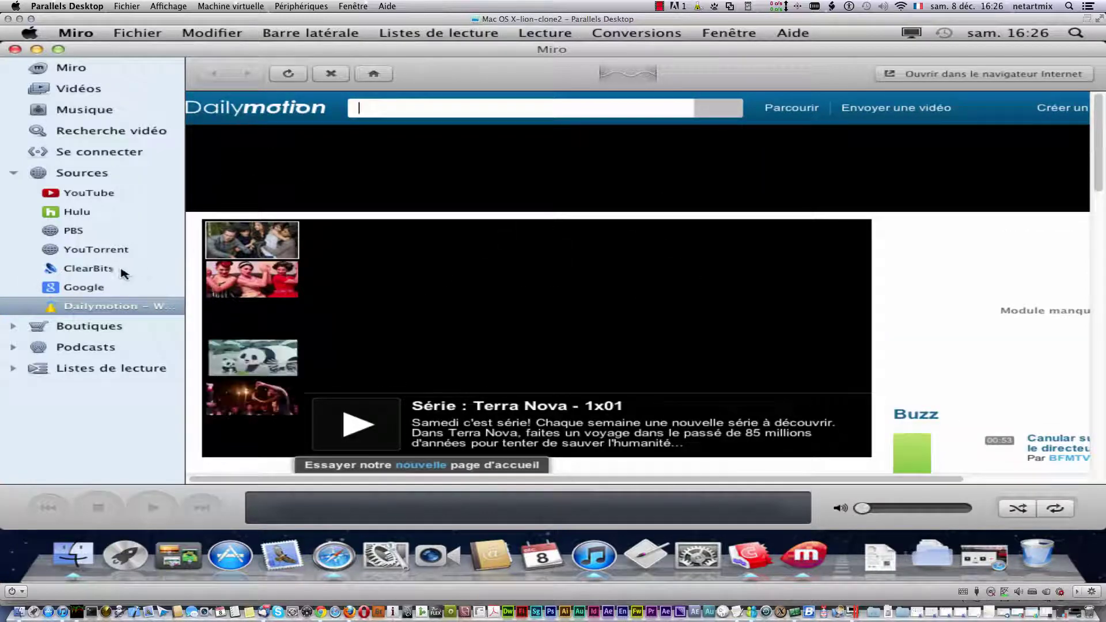
Revisit the Sources page, then open the Hulu source, dismiss its notice and look through its clips, episodes and shows.
left_click(73, 173)
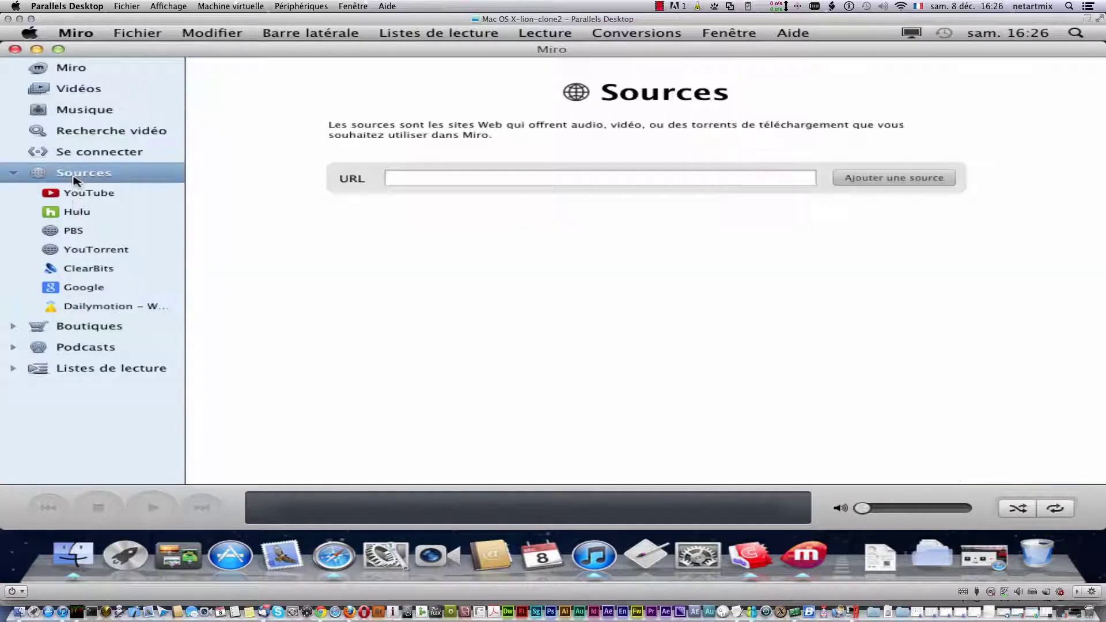
left_click(634, 176)
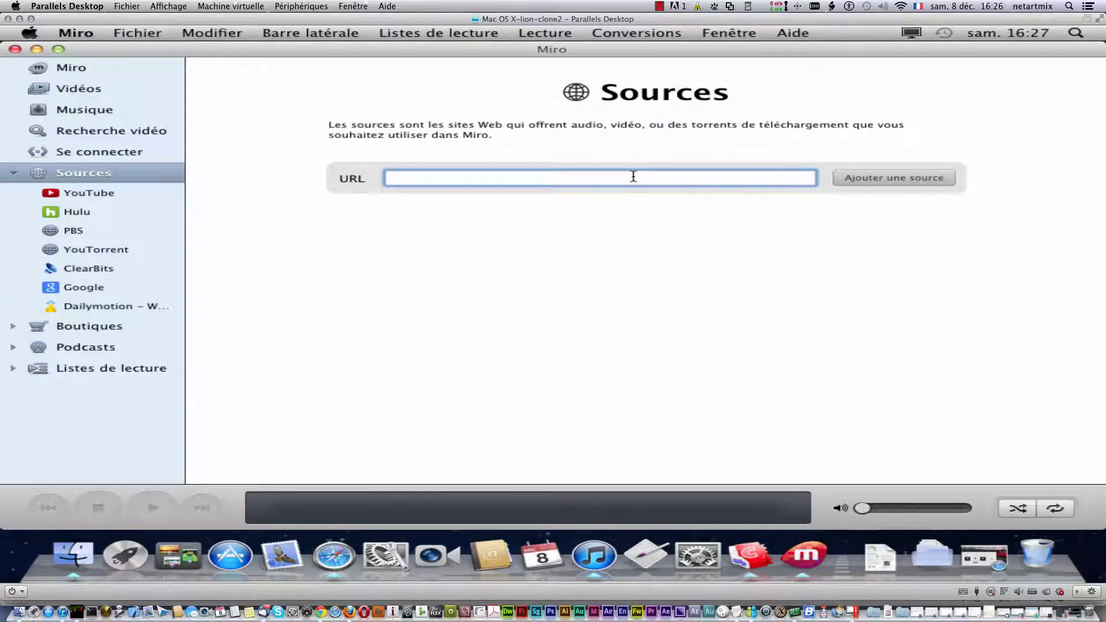
left_click(78, 216)
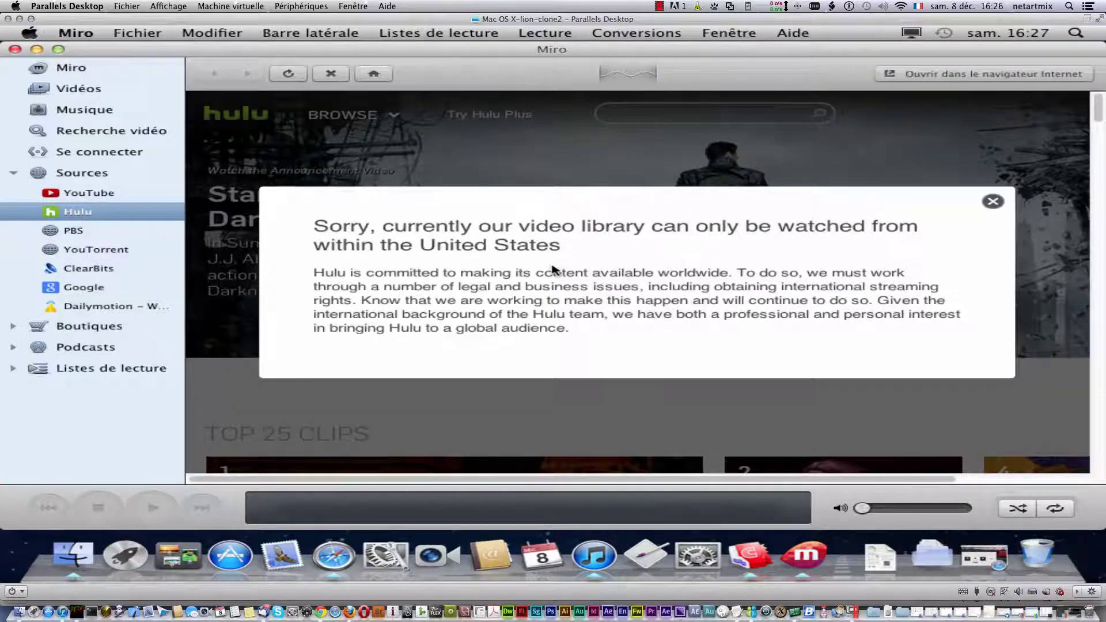
left_click(997, 205)
scroll(317, 470, "down", 1)
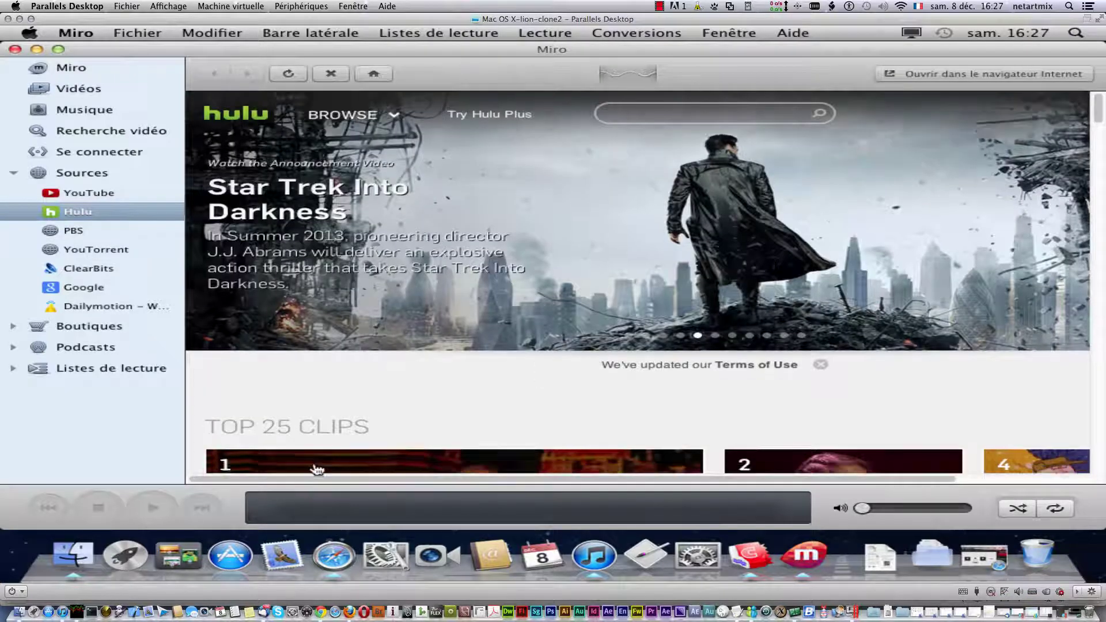
scroll(317, 470, "down", 6)
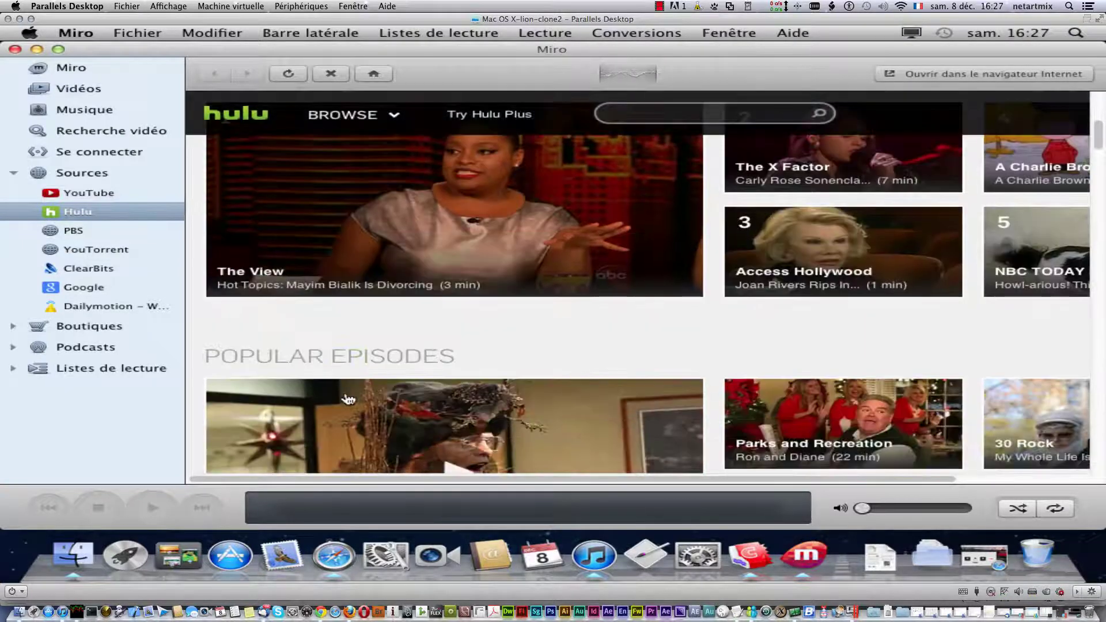
scroll(348, 398, "up", 7)
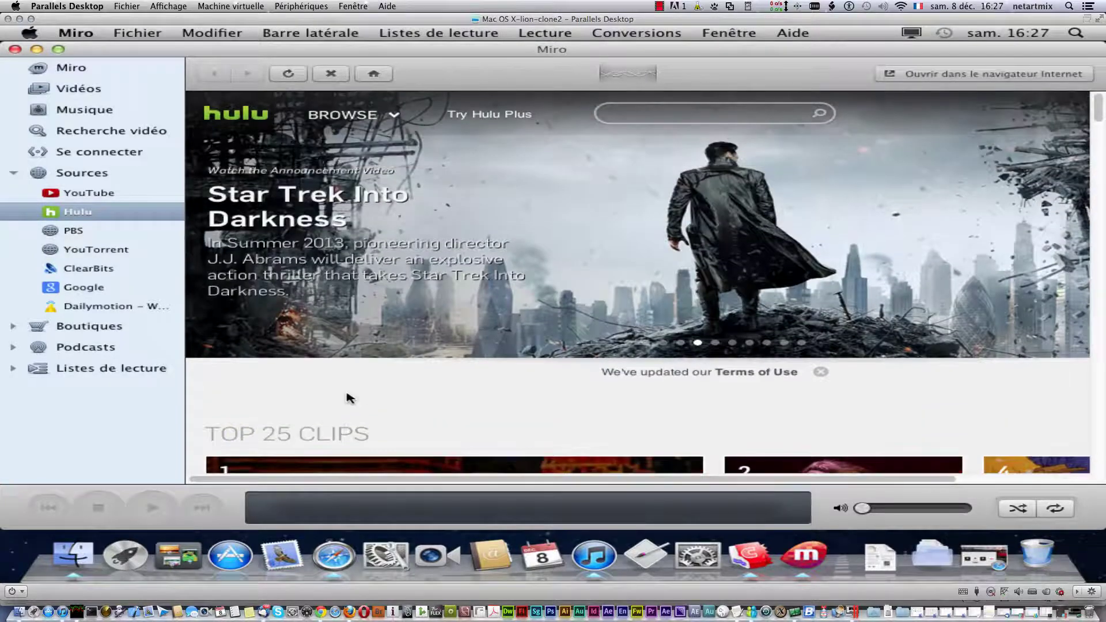
scroll(348, 398, "down", 10)
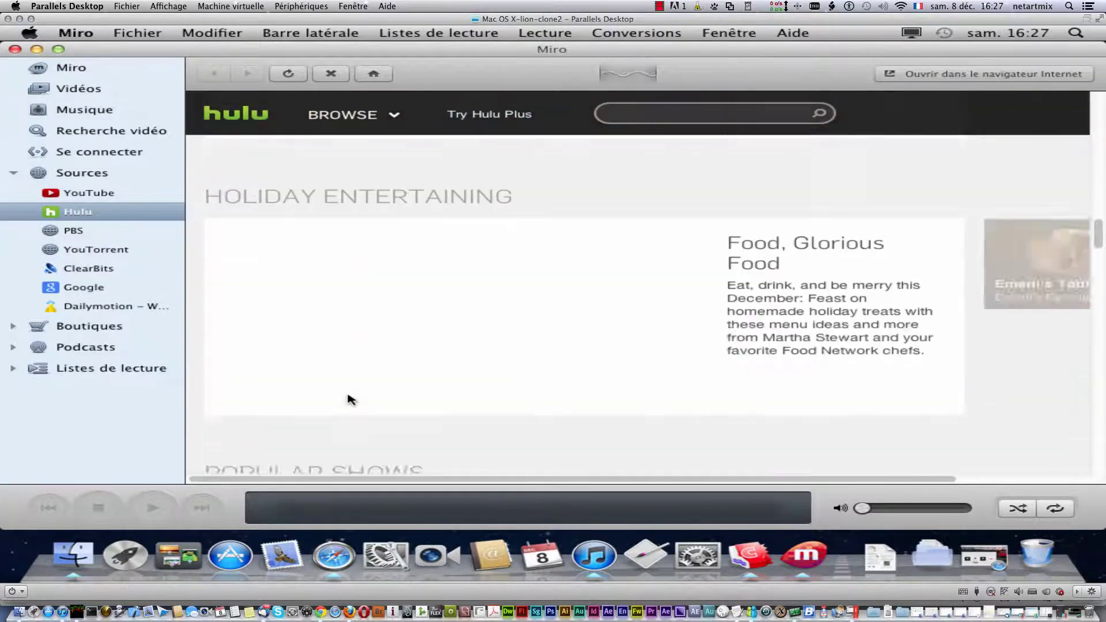
scroll(349, 398, "up", 10)
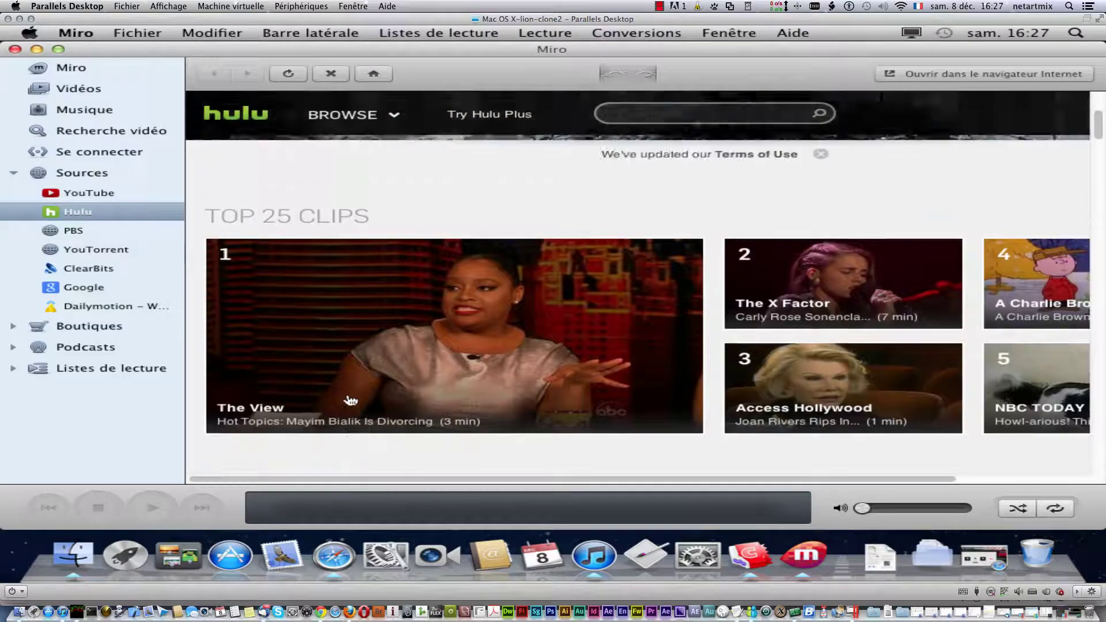
View the pages of the PBS, YouTorrent and ClearBits sources.
left_click(74, 233)
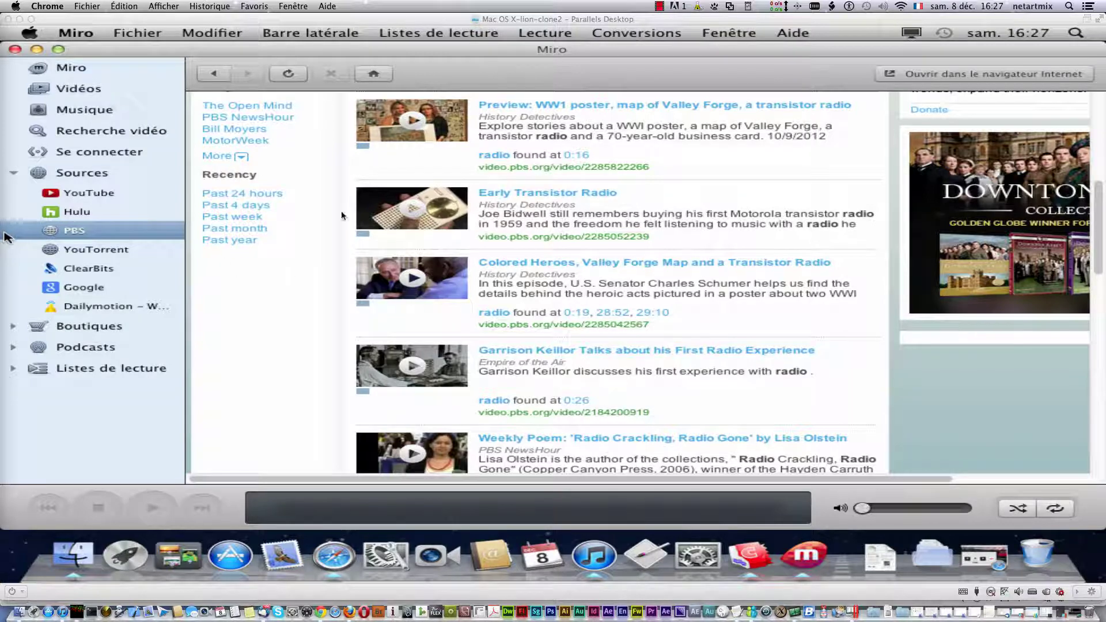
left_click(131, 251)
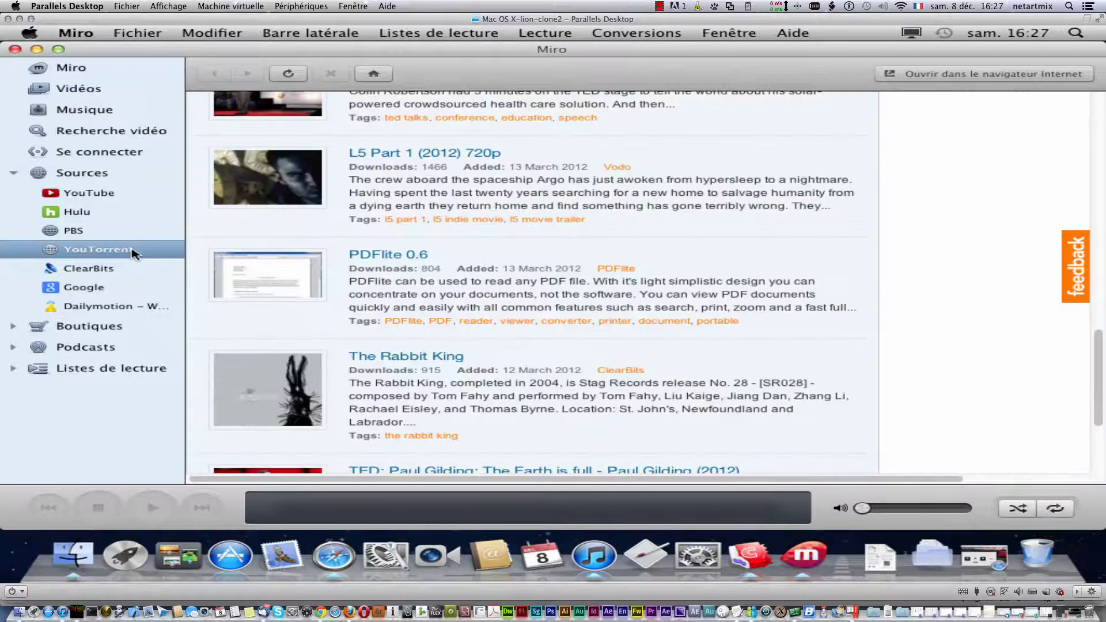
scroll(610, 313, "down", 5)
scroll(610, 313, "up", 8)
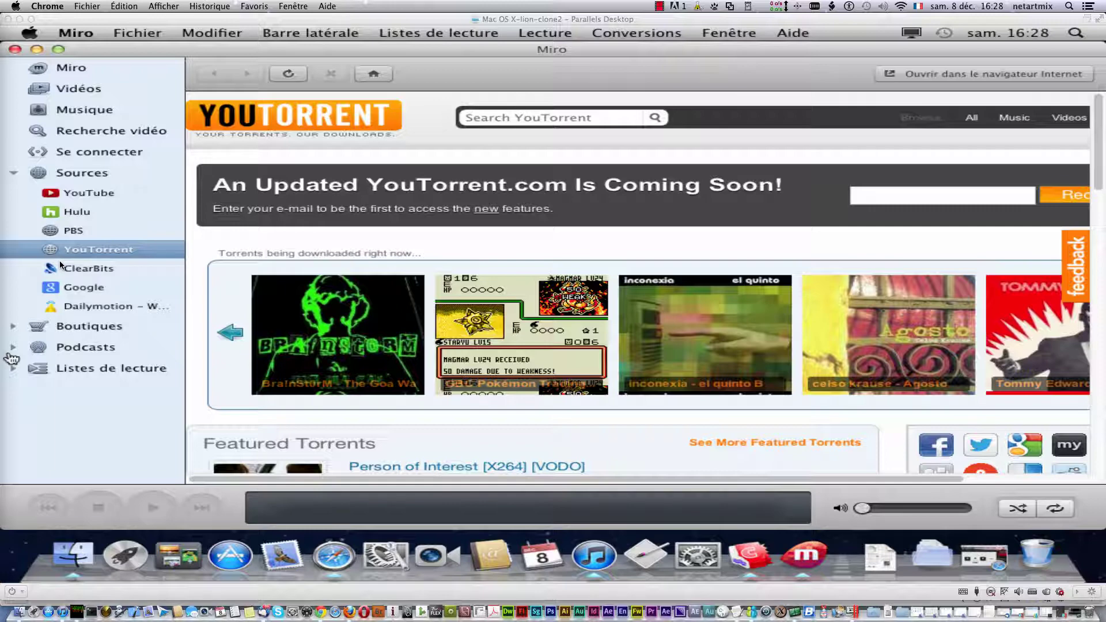
left_click(74, 267)
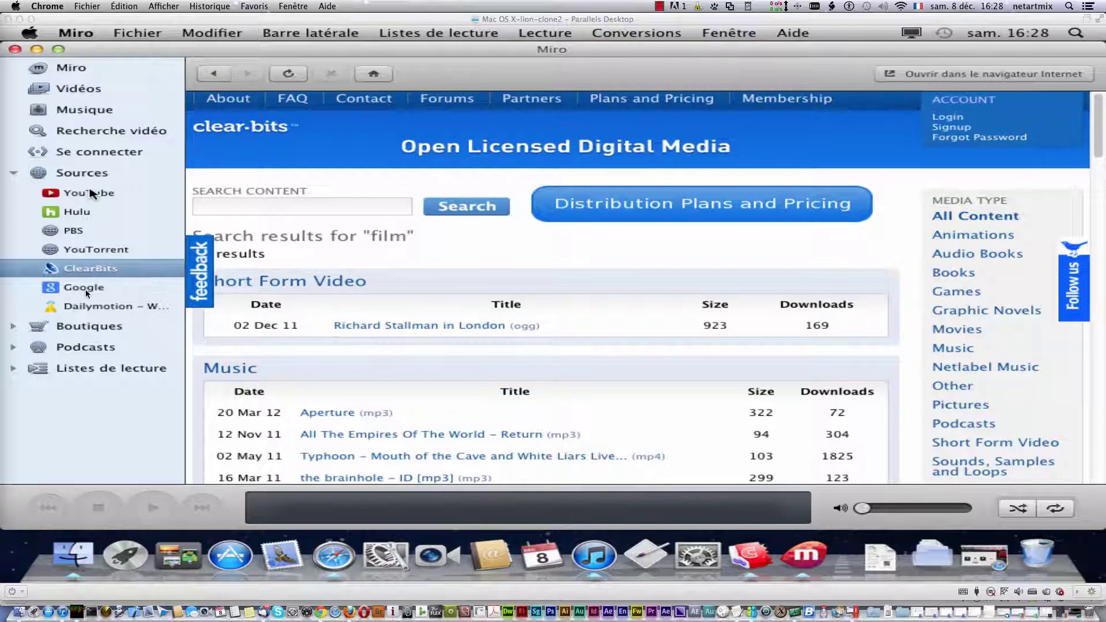
Open Boutiques, collapse the list of sources, and view the Amazon MP3 Store, Google Android and eMusic store pages.
left_click(87, 326)
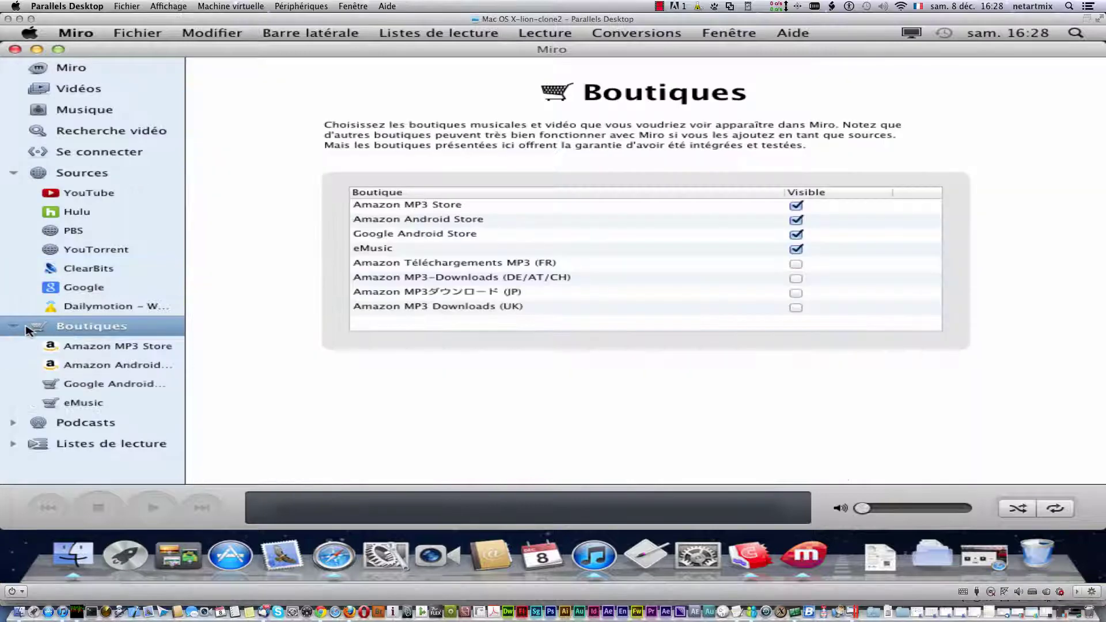
left_click(14, 173)
left_click(131, 217)
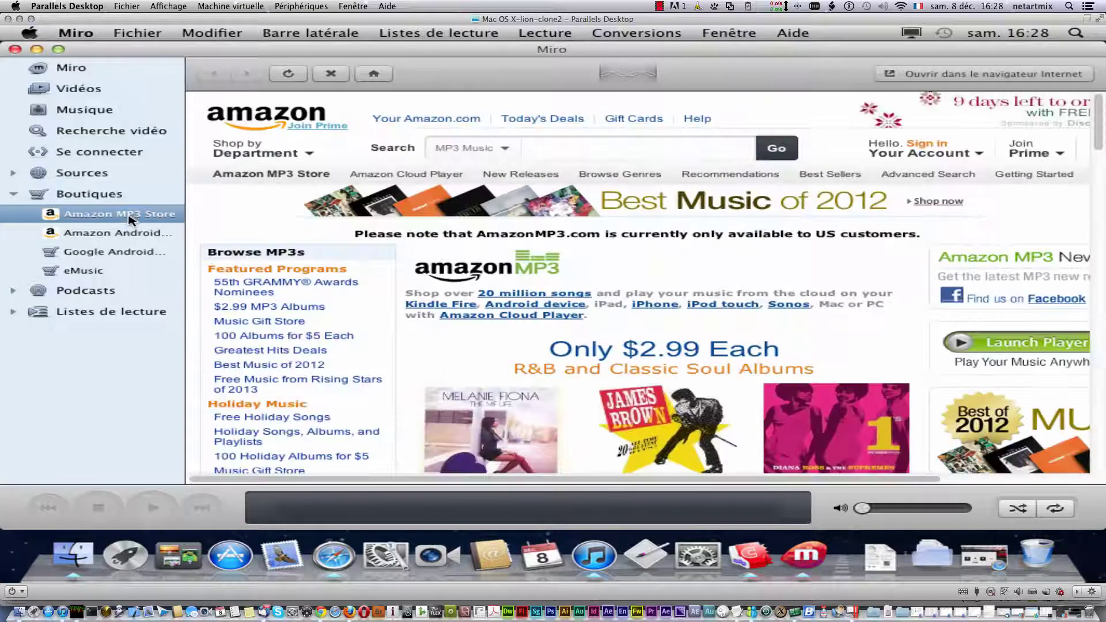
left_click(115, 254)
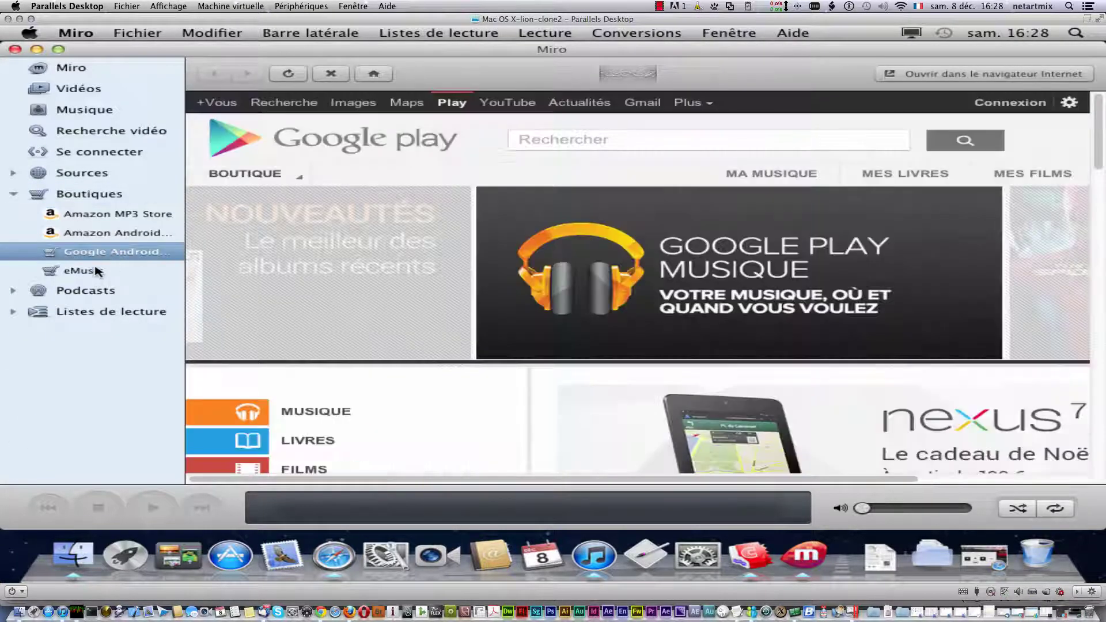
left_click(96, 271)
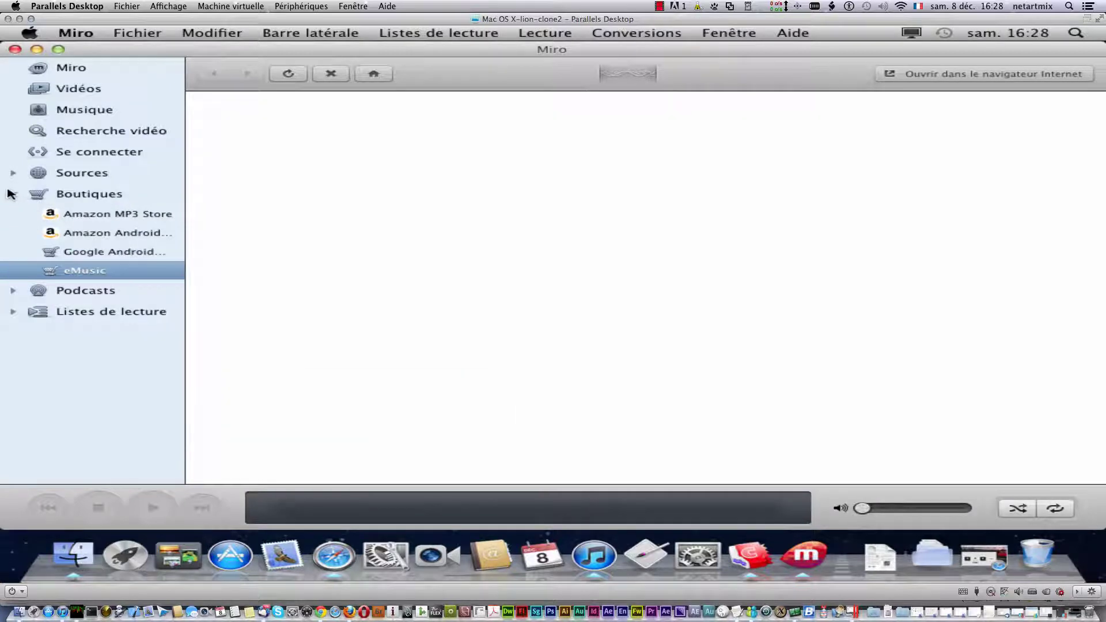
Make the French, German, Japanese and UK Amazon MP3 stores visible in Boutiques, and check the expanded store list.
left_click(11, 196)
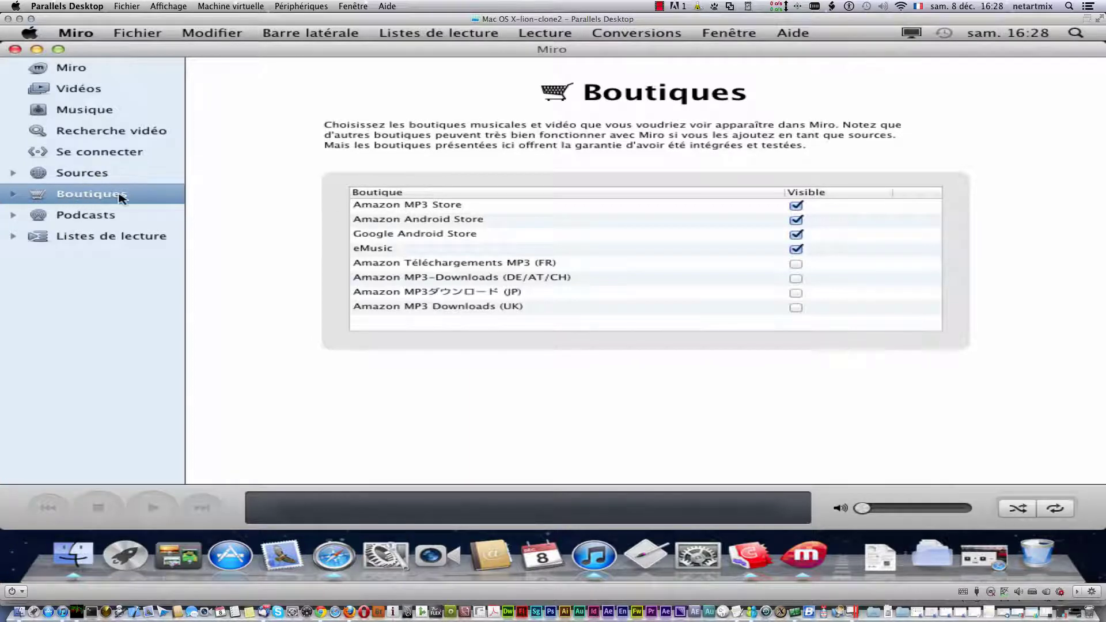
left_click(796, 264)
left_click(796, 279)
left_click(796, 293)
left_click(796, 307)
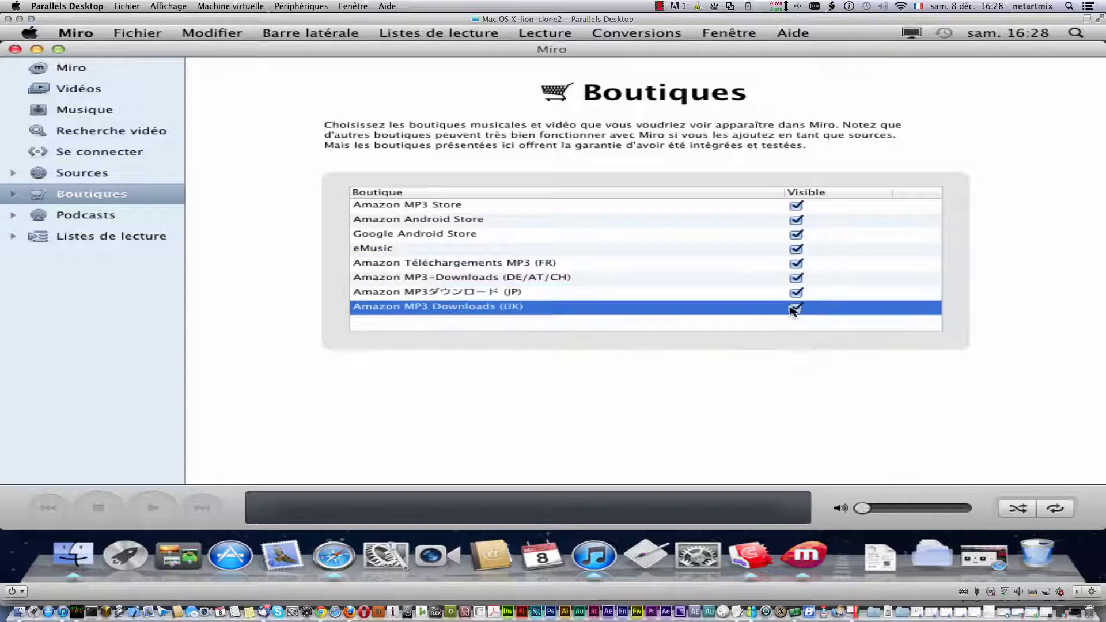
left_click(12, 195)
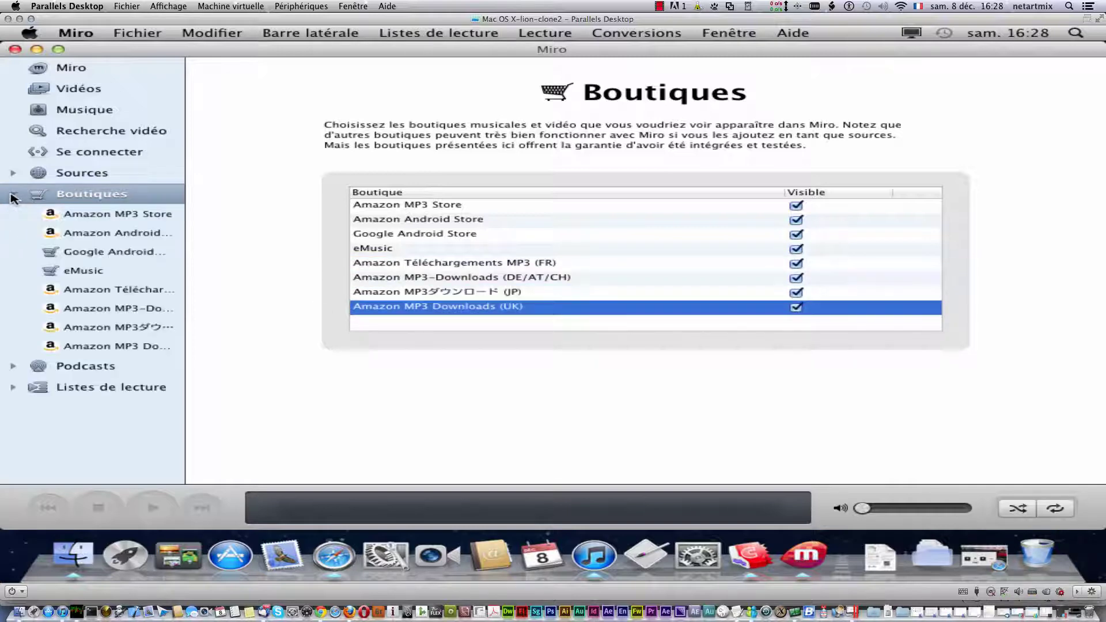
left_click(13, 194)
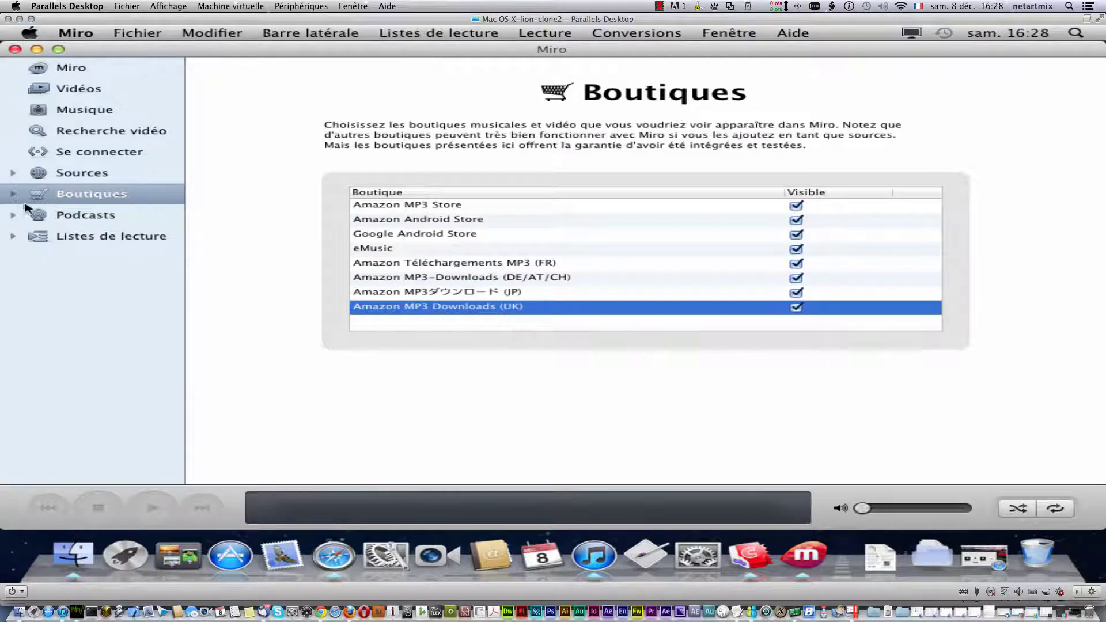
Open Podcasts and delete the TEDTalks (video) podcast, confirming its removal.
left_click(88, 217)
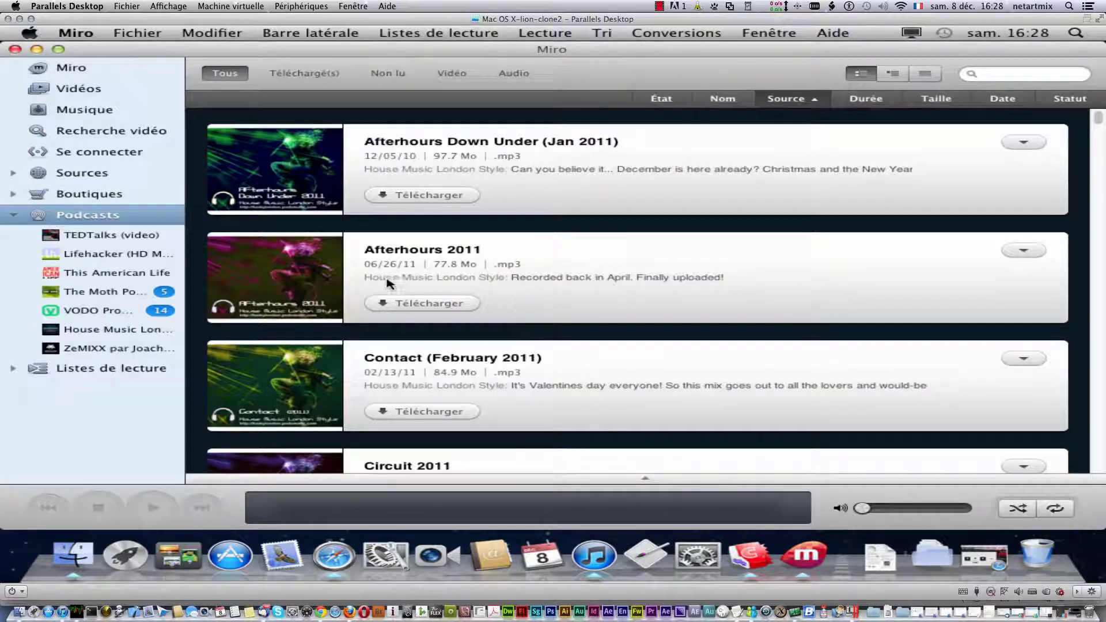
left_click(68, 236)
right_click(69, 236)
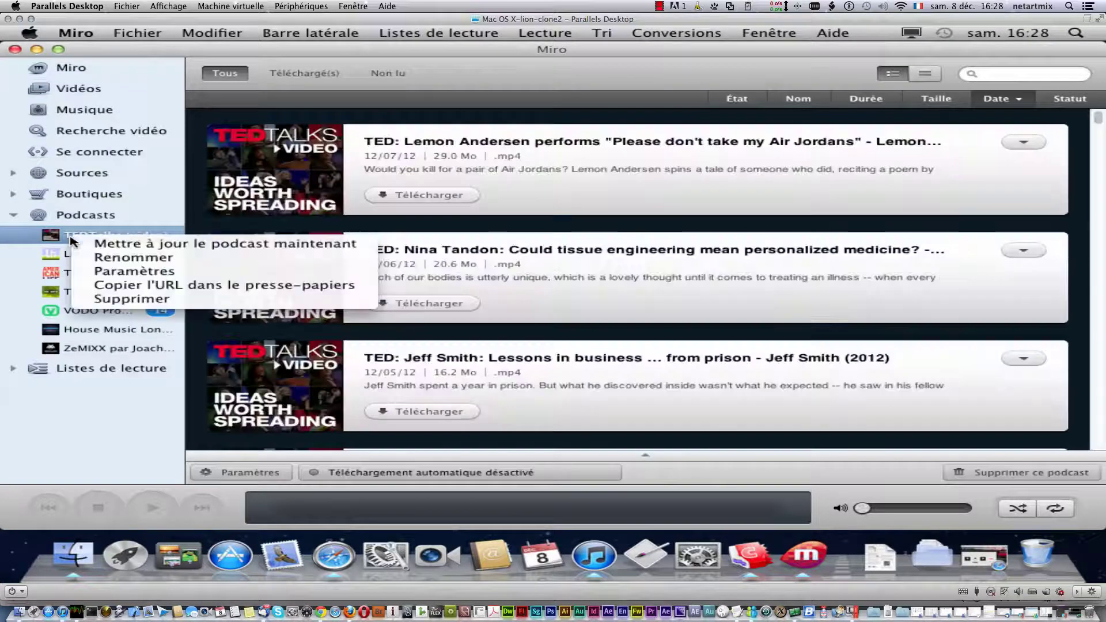
left_click(165, 306)
left_click(648, 144)
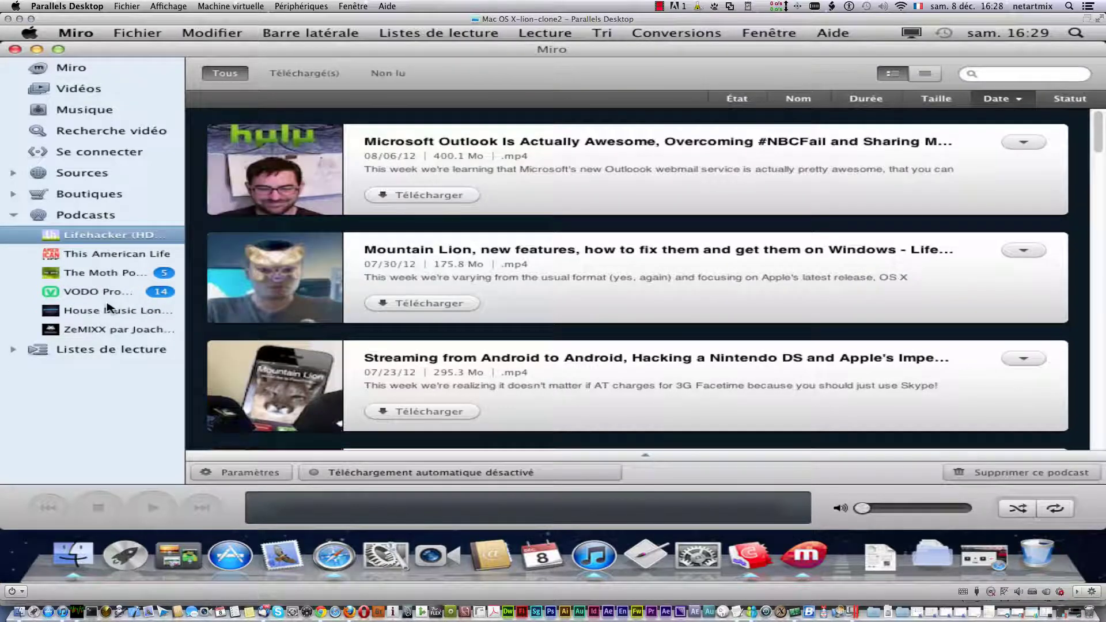
Look at the VODO and The Moth podcasts, then delete the This American Life podcast.
left_click(106, 310)
left_click(104, 292)
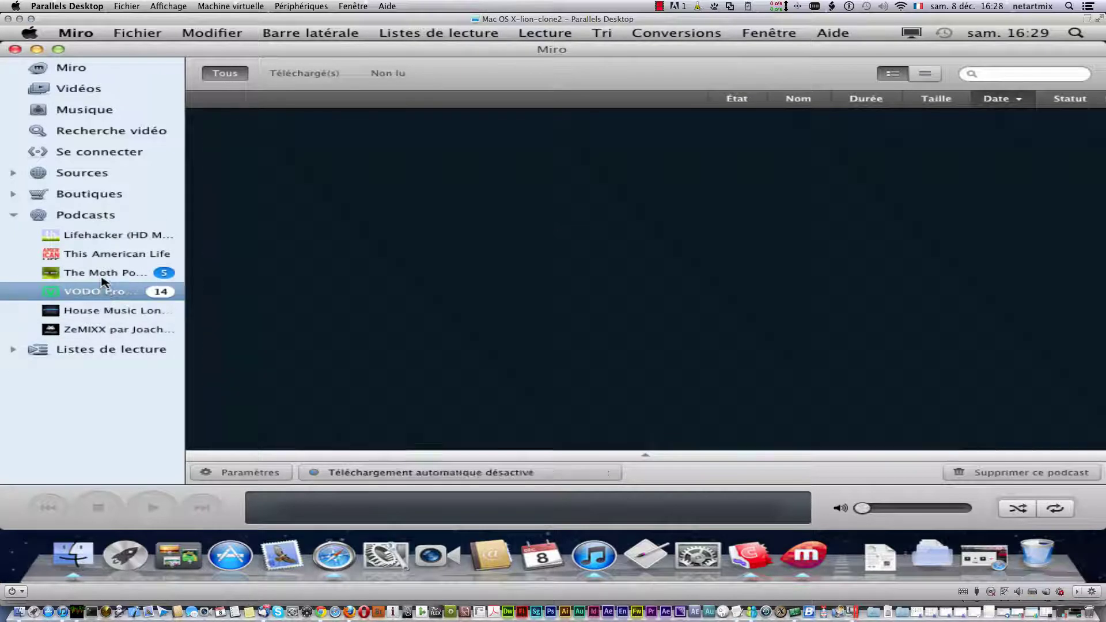
left_click(93, 272)
right_click(92, 271)
key("Escape")
right_click(96, 256)
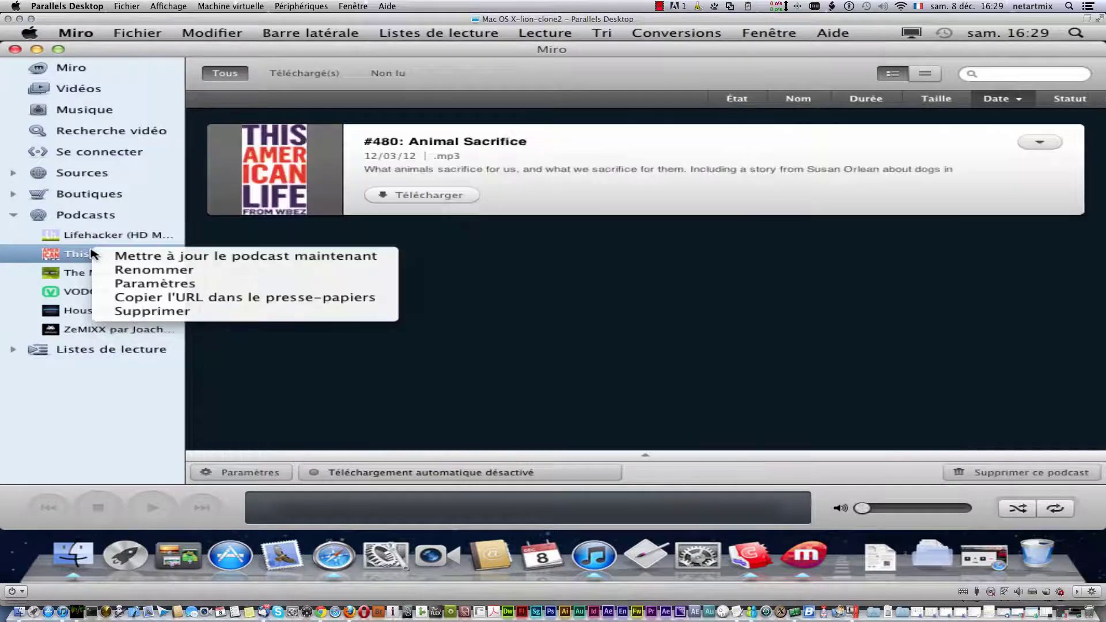
left_click(147, 312)
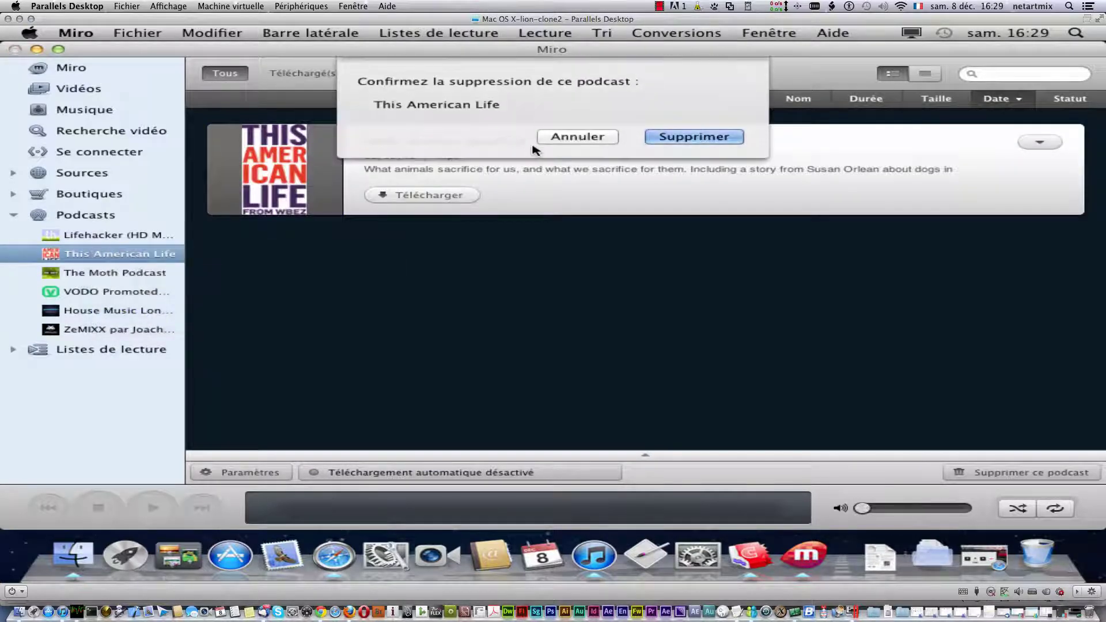
left_click(695, 137)
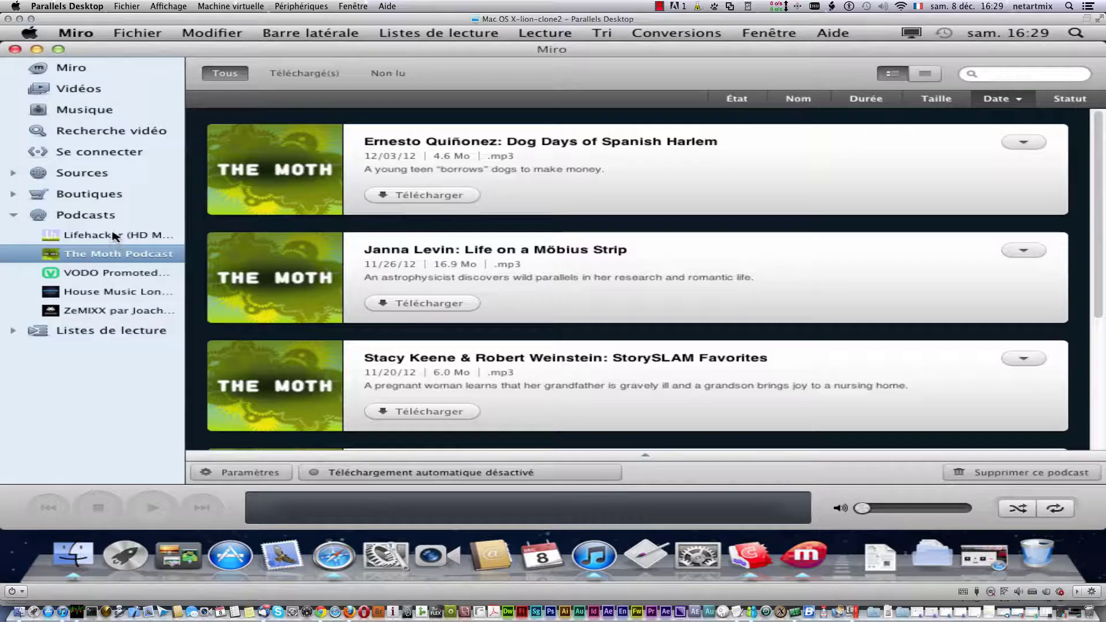
Delete The Moth Podcast from the podcasts and confirm its removal.
left_click(118, 236)
right_click(91, 254)
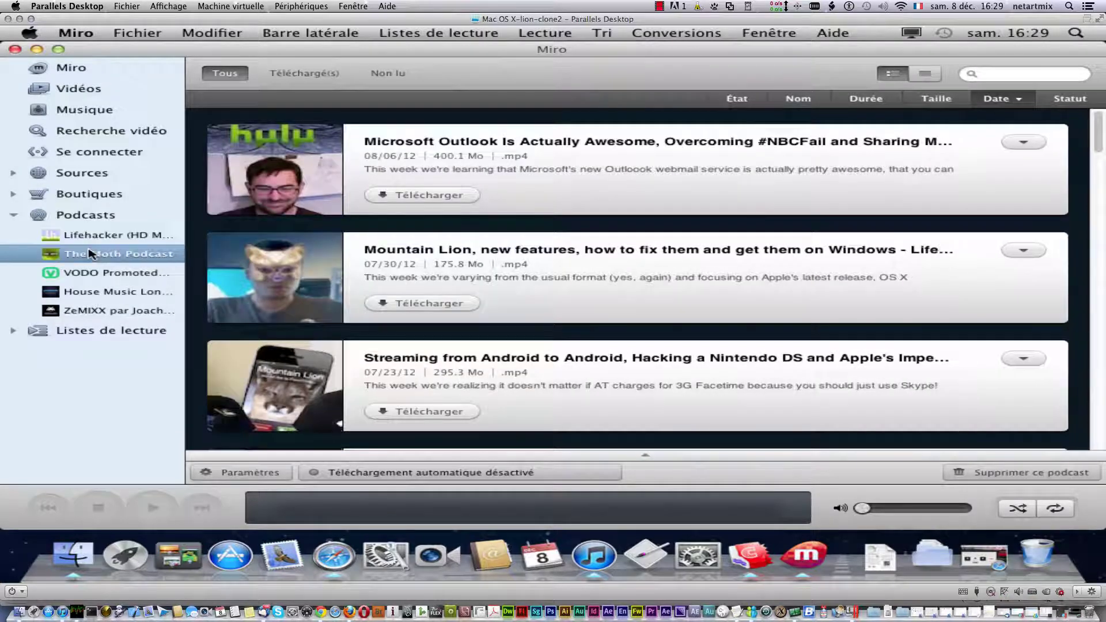
left_click(155, 314)
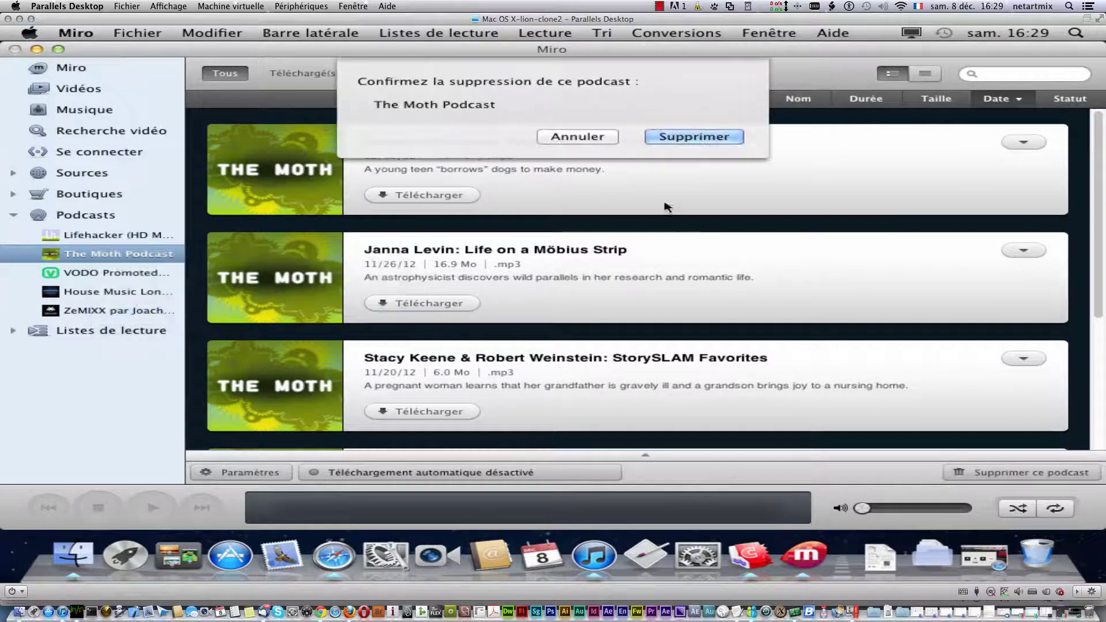
left_click(654, 144)
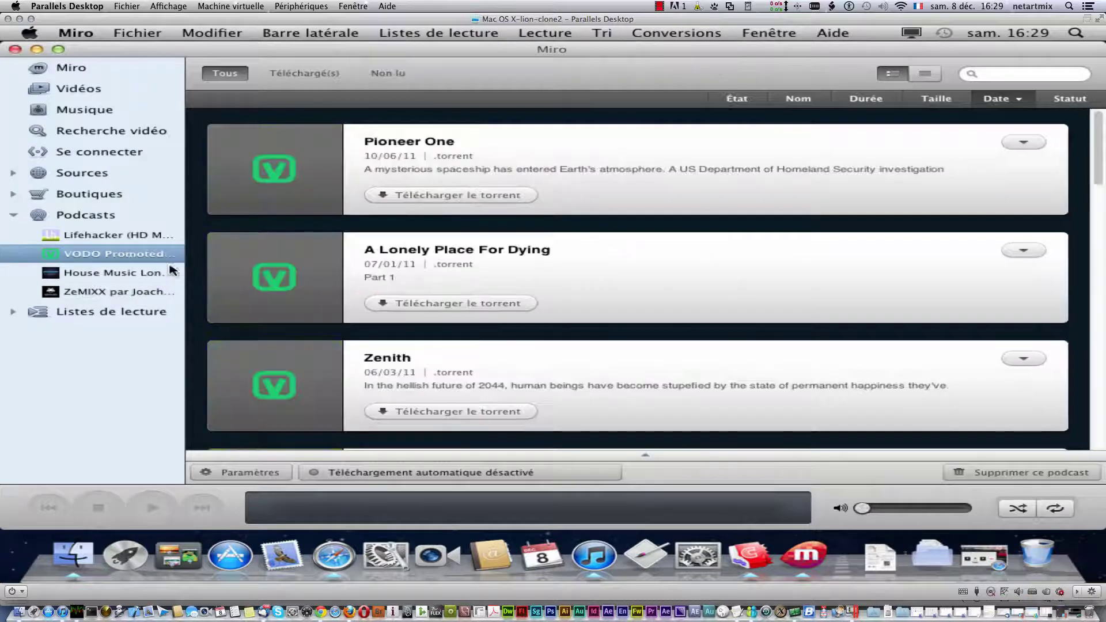
Delete the VODO Promoted and House Music London podcasts, confirming each removal.
right_click(119, 253)
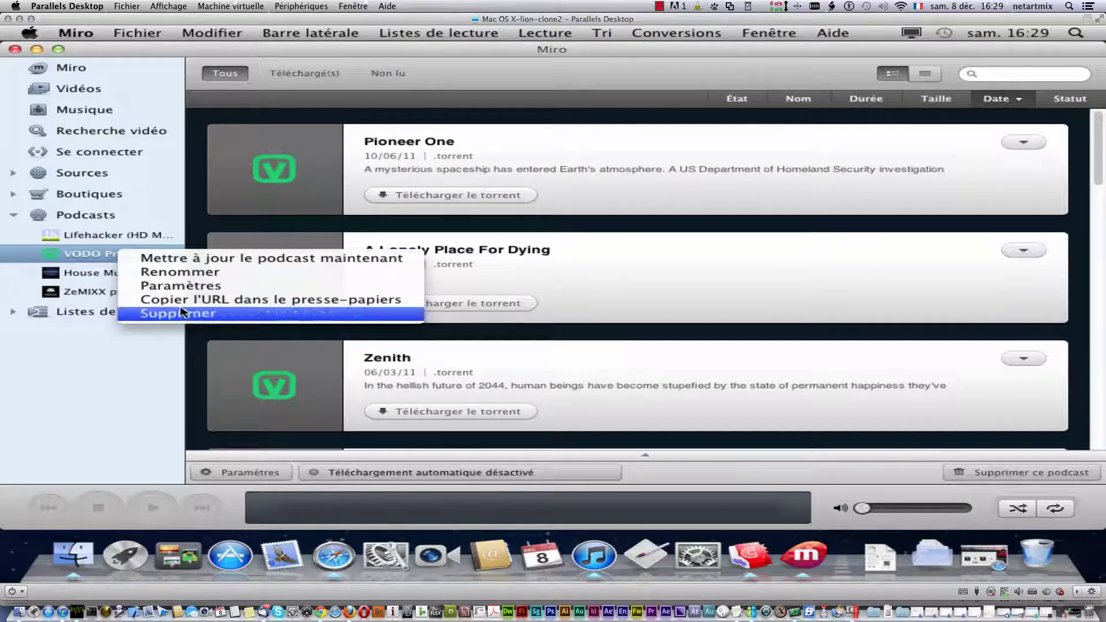
left_click(159, 314)
left_click(709, 144)
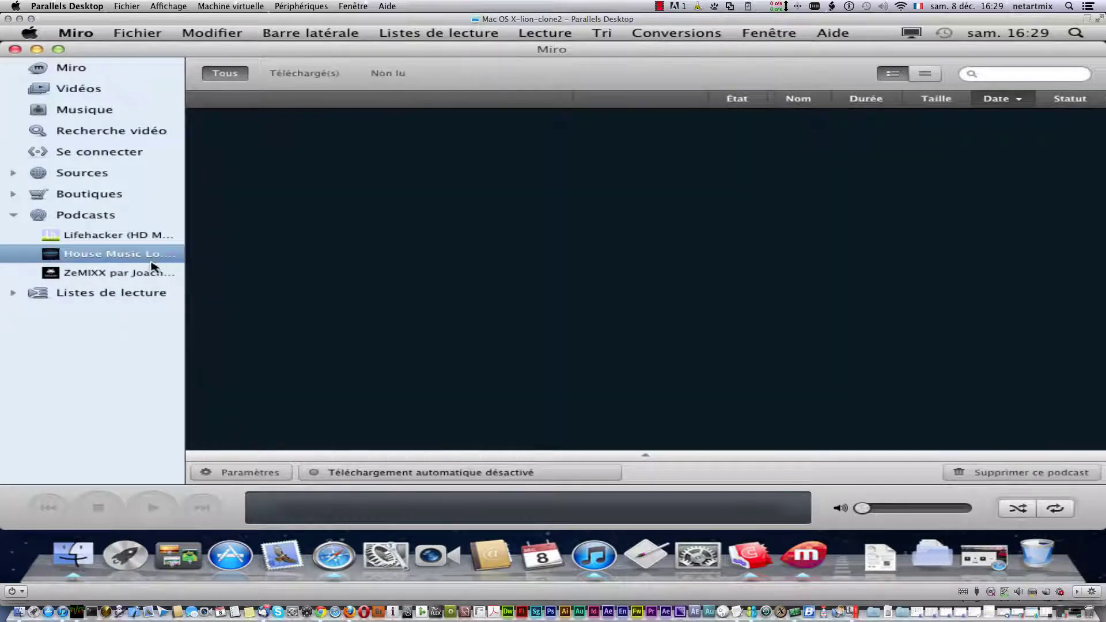
right_click(118, 254)
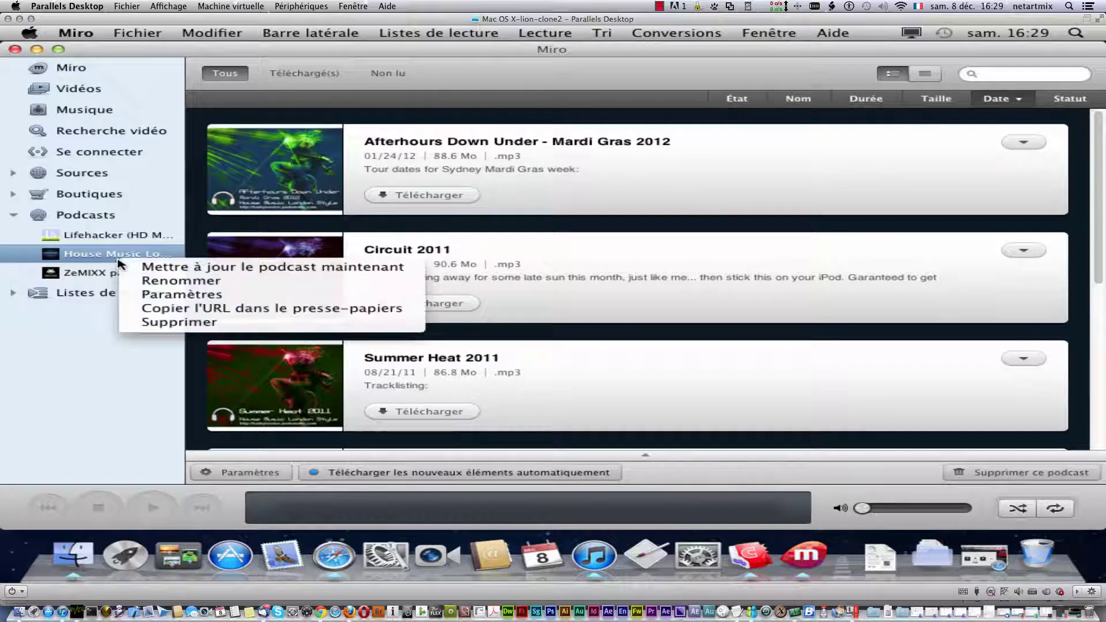
left_click(266, 323)
left_click(717, 139)
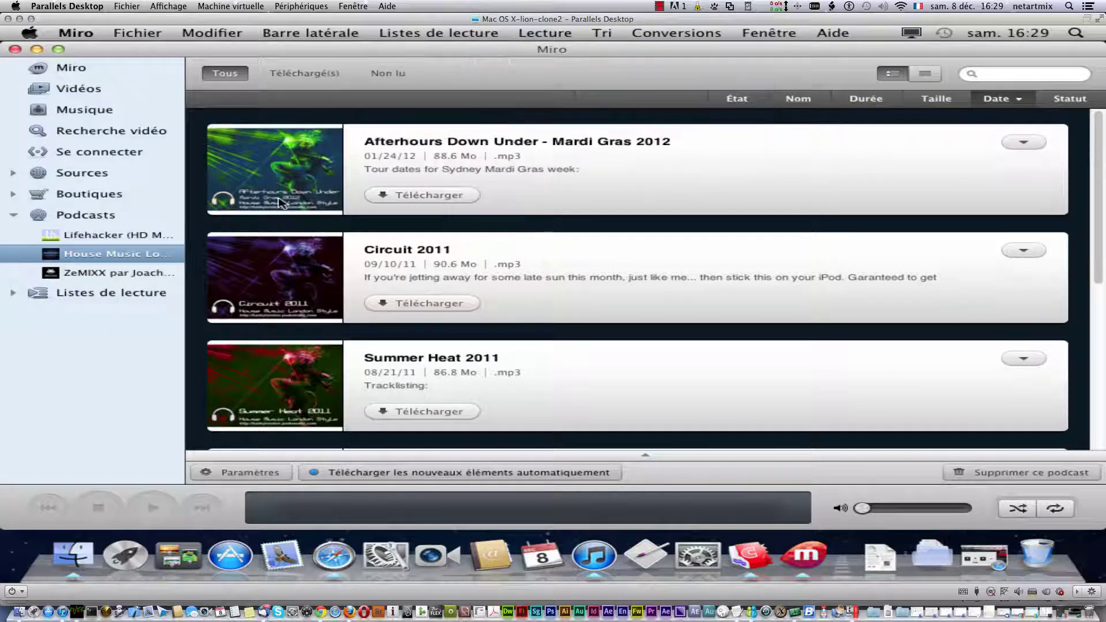
Open the Podcasts overview and browse the combined episodes of the remaining Lifehacker and ZeMIXX podcasts.
right_click(111, 236)
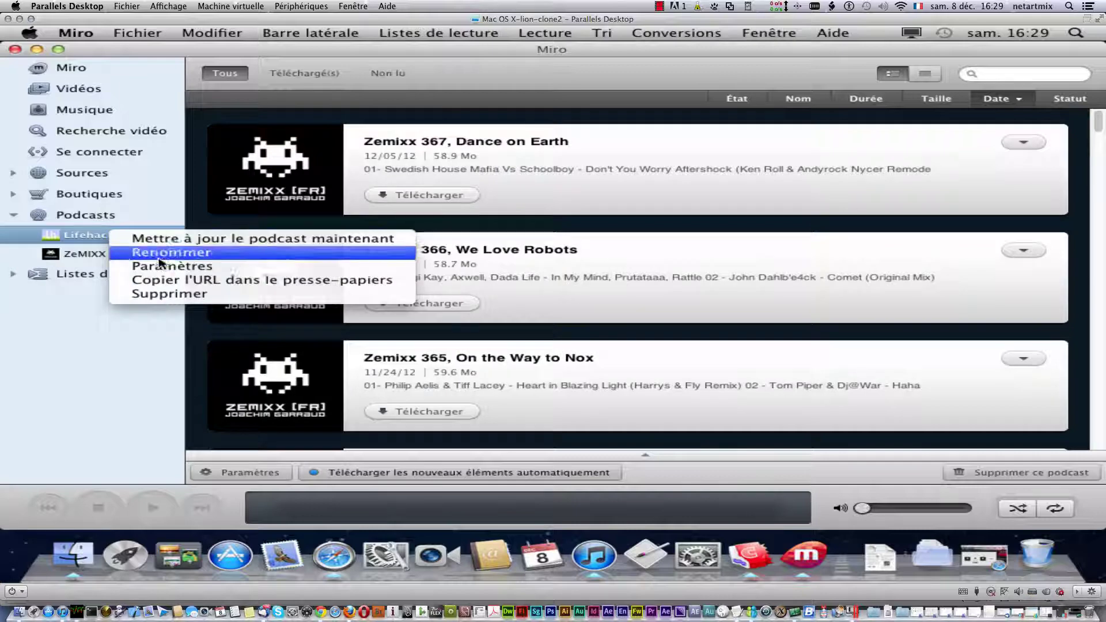
left_click(132, 244)
left_click(113, 221)
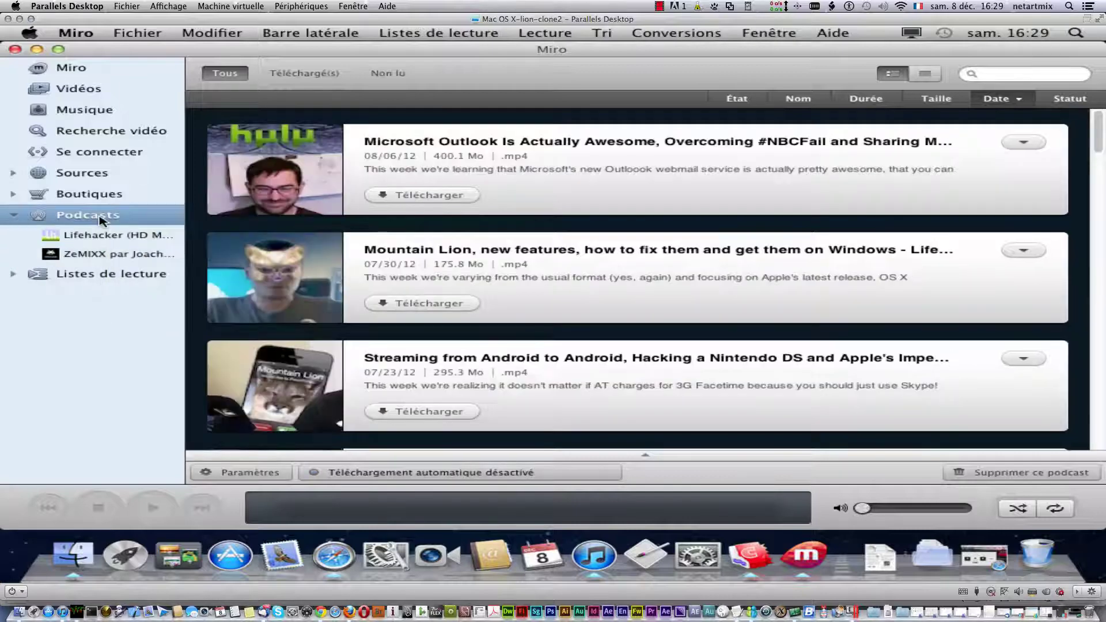
scroll(441, 283, "down", 15)
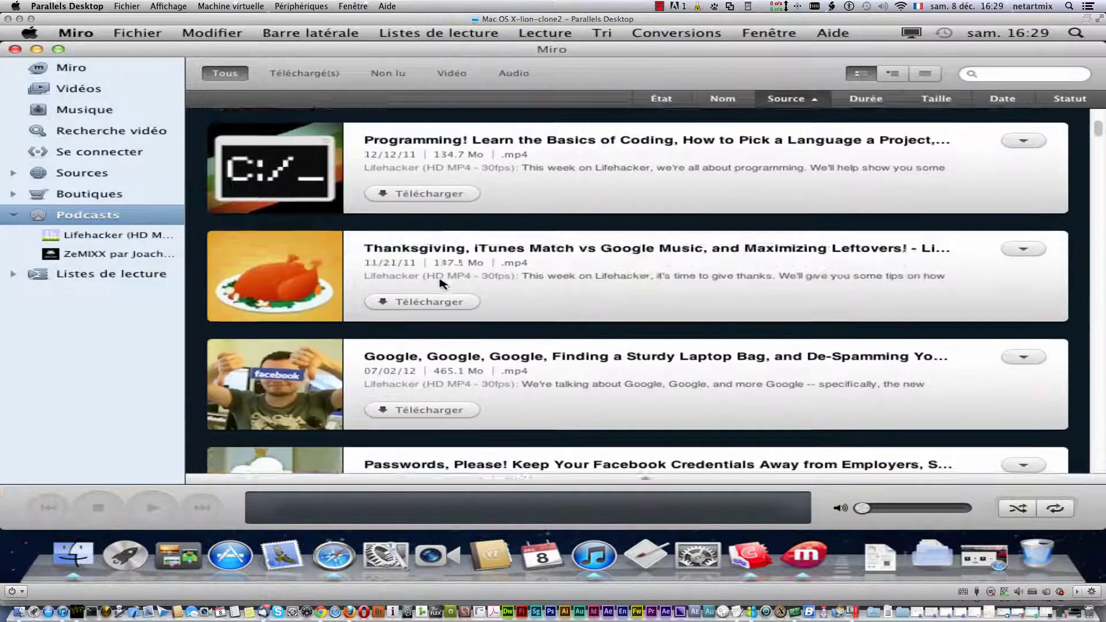
scroll(441, 282, "down", 20)
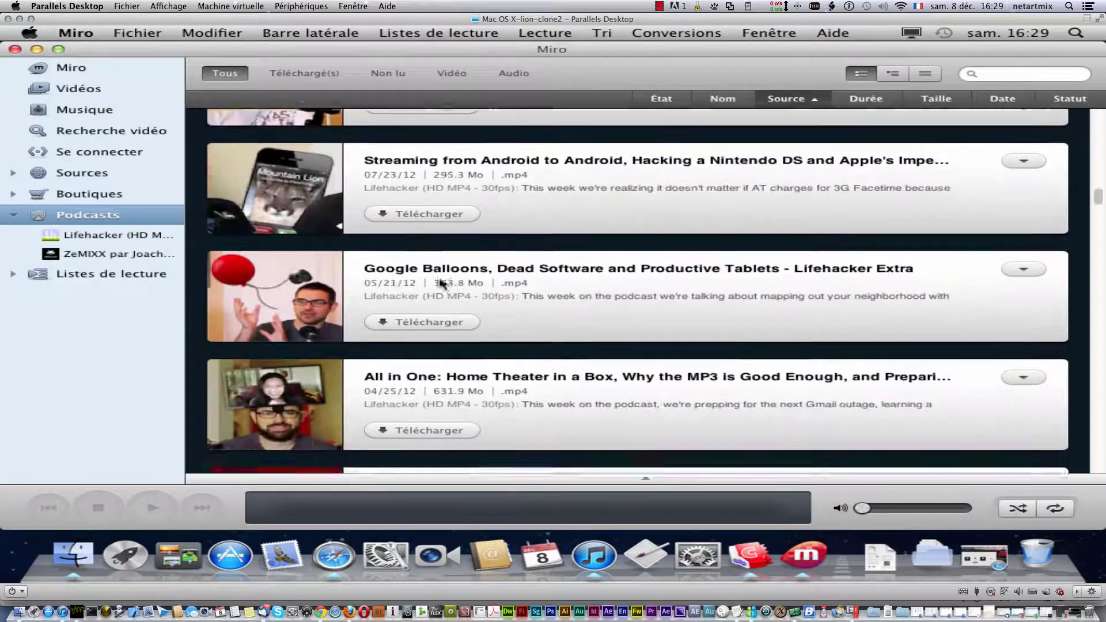
scroll(441, 283, "down", 8)
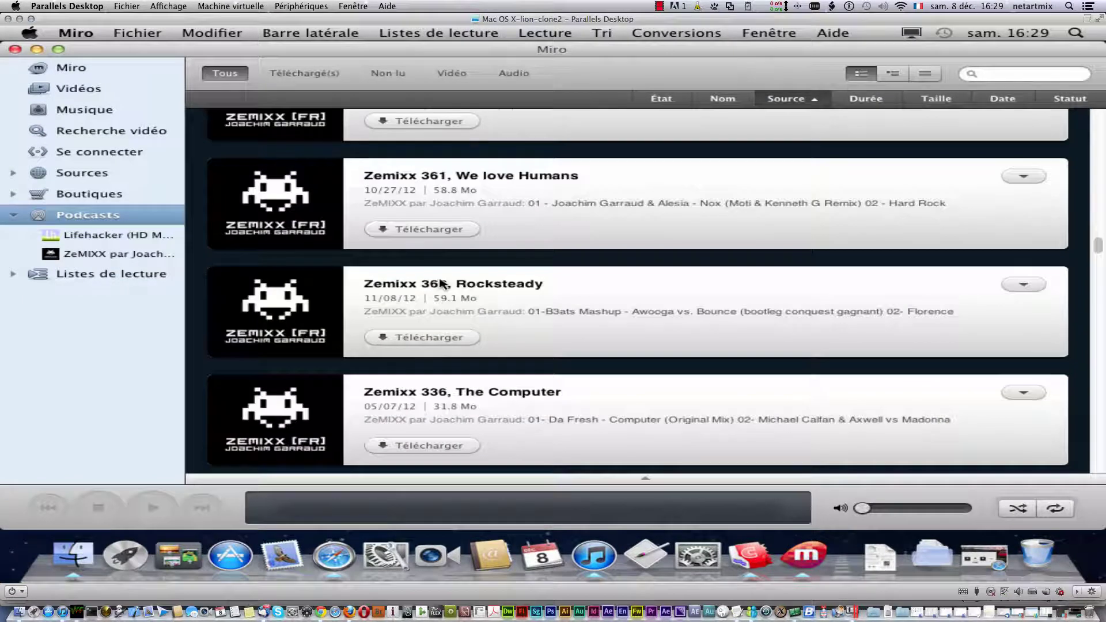
scroll(443, 284, "up", 5)
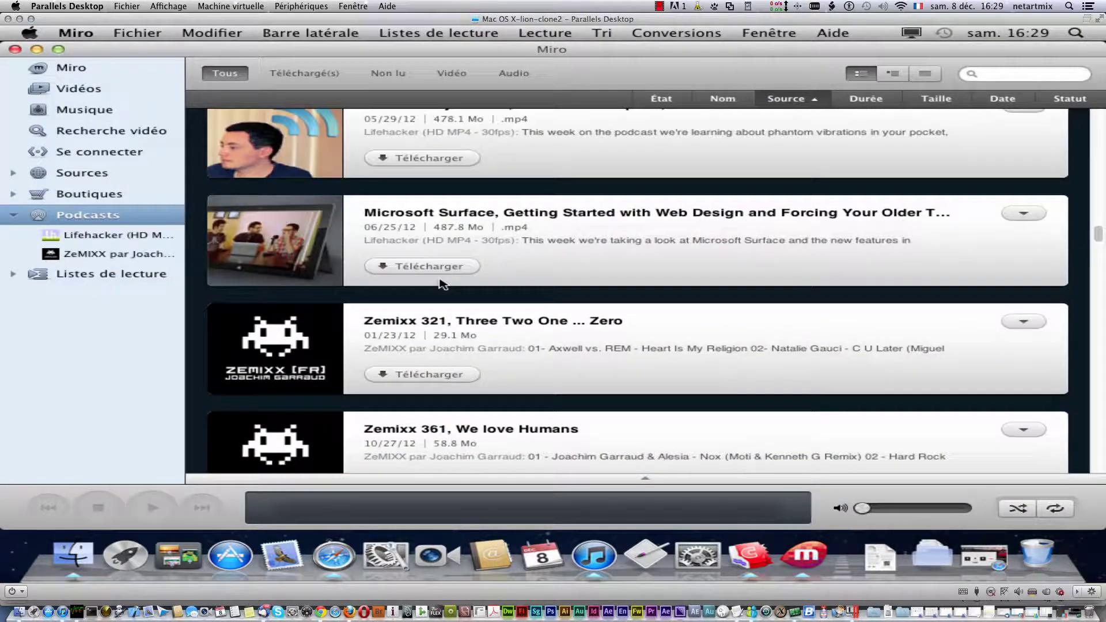
scroll(494, 220, "down", 5)
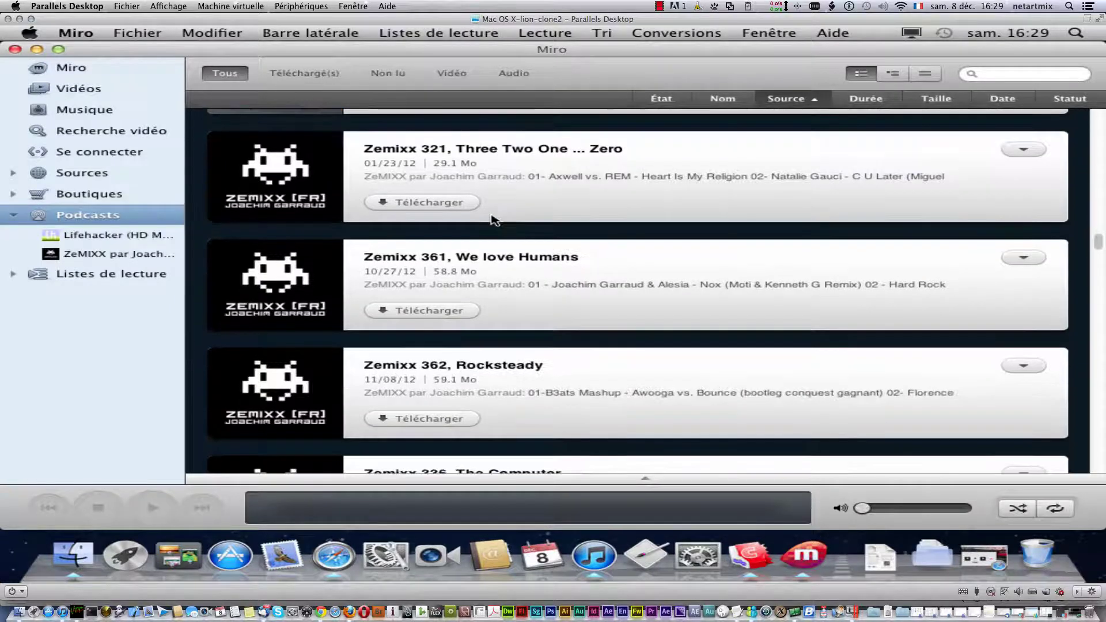
scroll(495, 220, "up", 5)
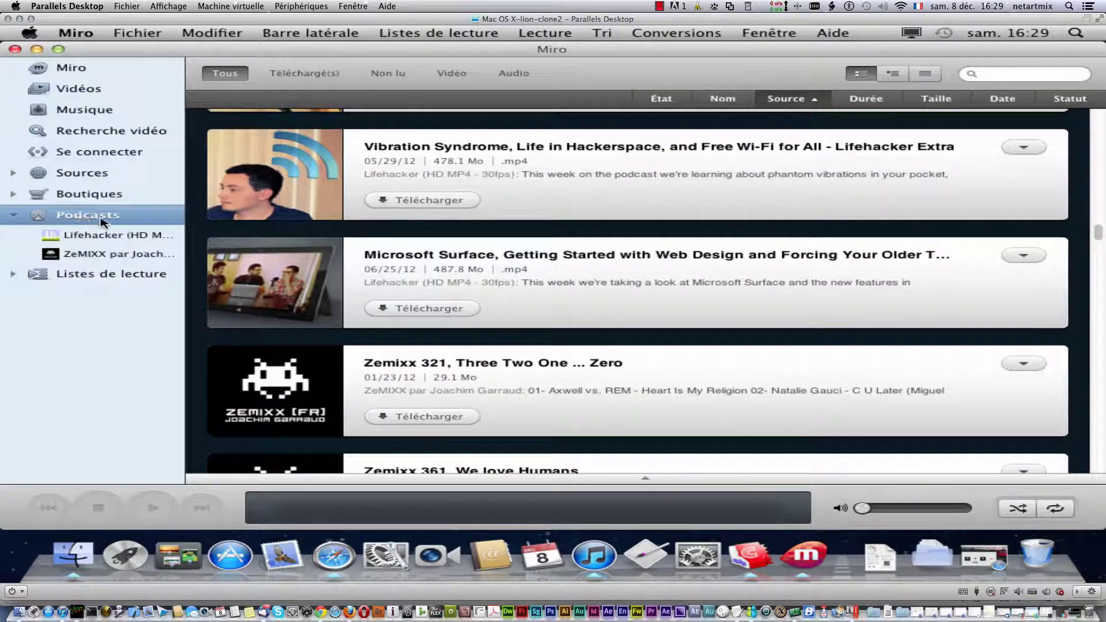
View the Listes de lecture page and collapse the Podcasts group.
left_click(99, 276)
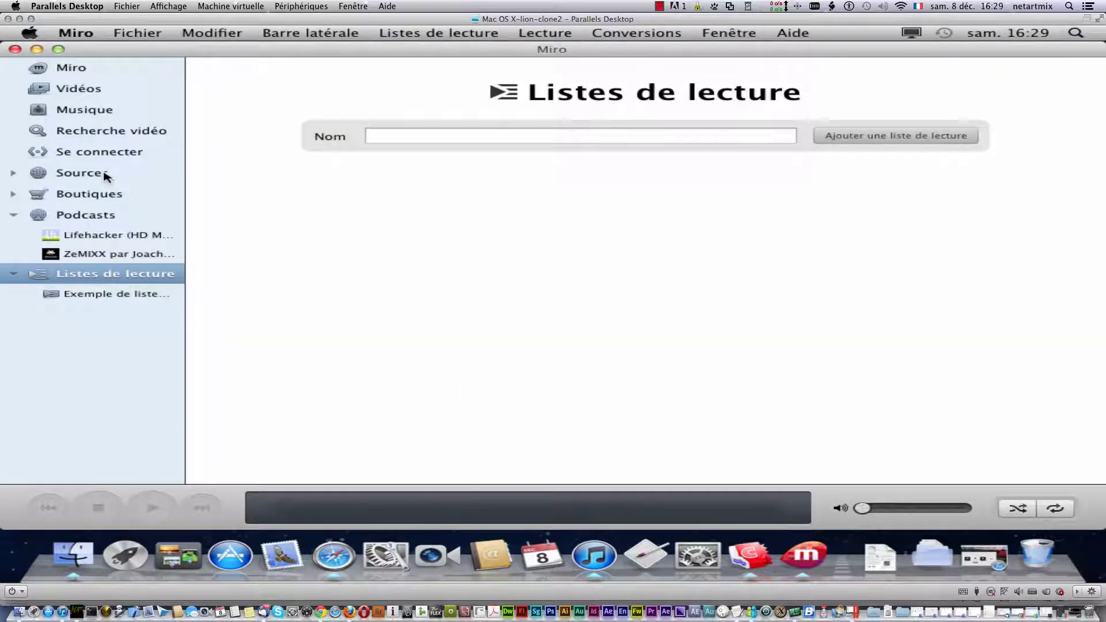
left_click(14, 215)
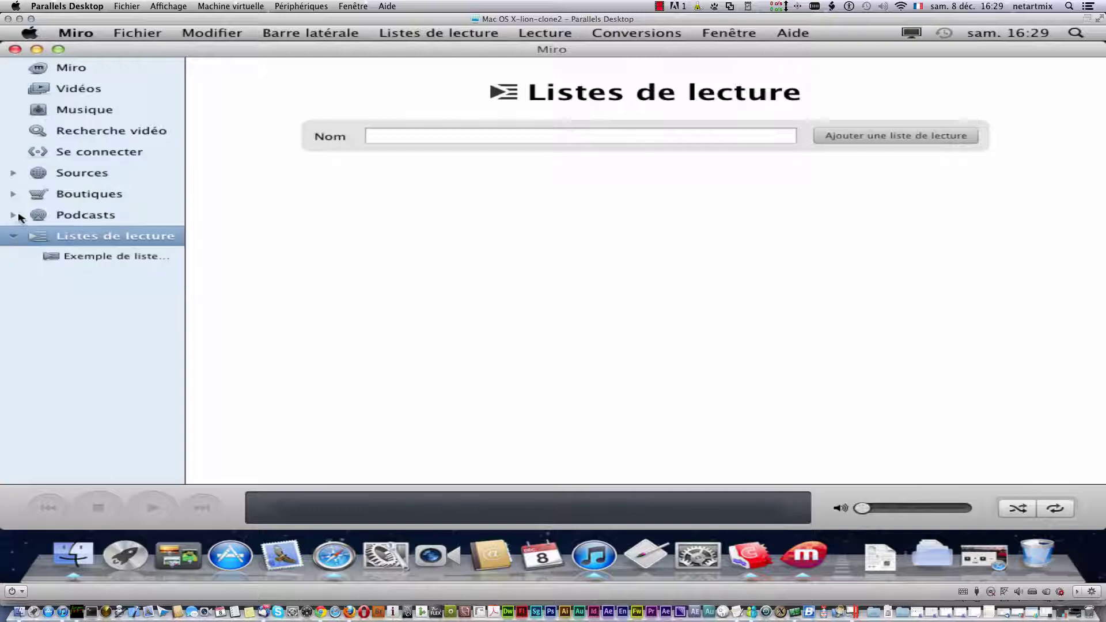
Expand Sources, open the Google source and place the cursor in its search field.
left_click(13, 174)
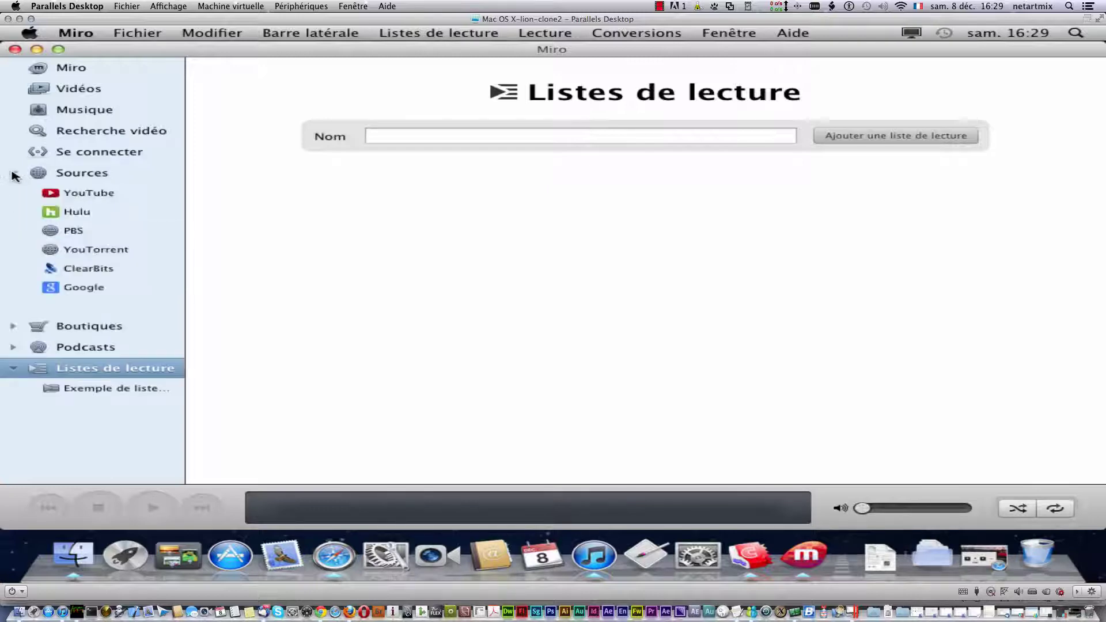
left_click(76, 174)
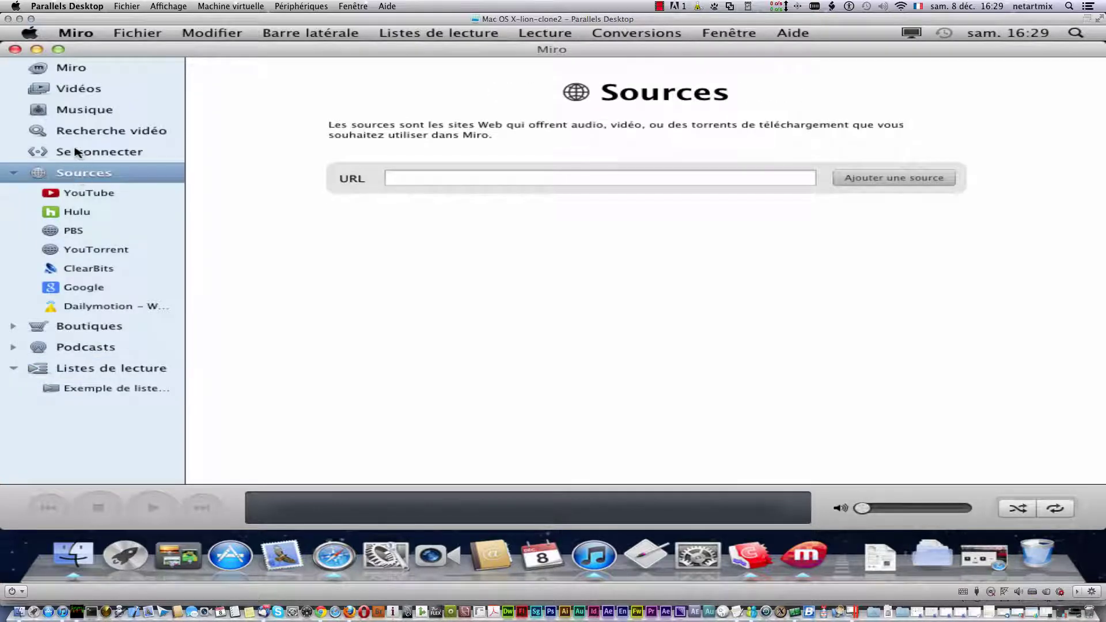
left_click(89, 289)
left_click(479, 256)
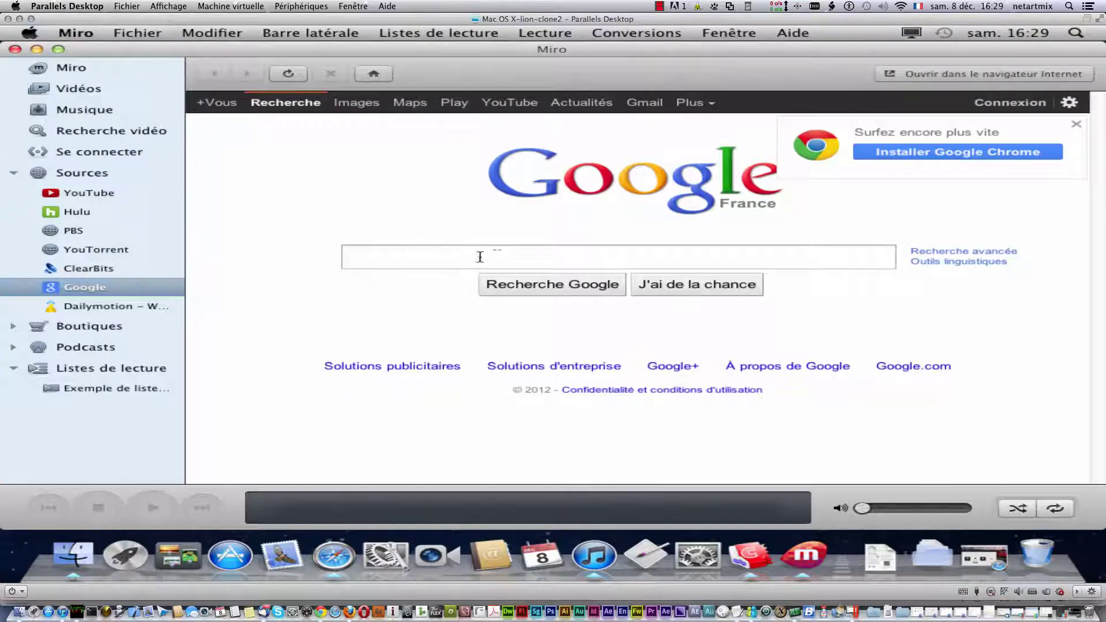